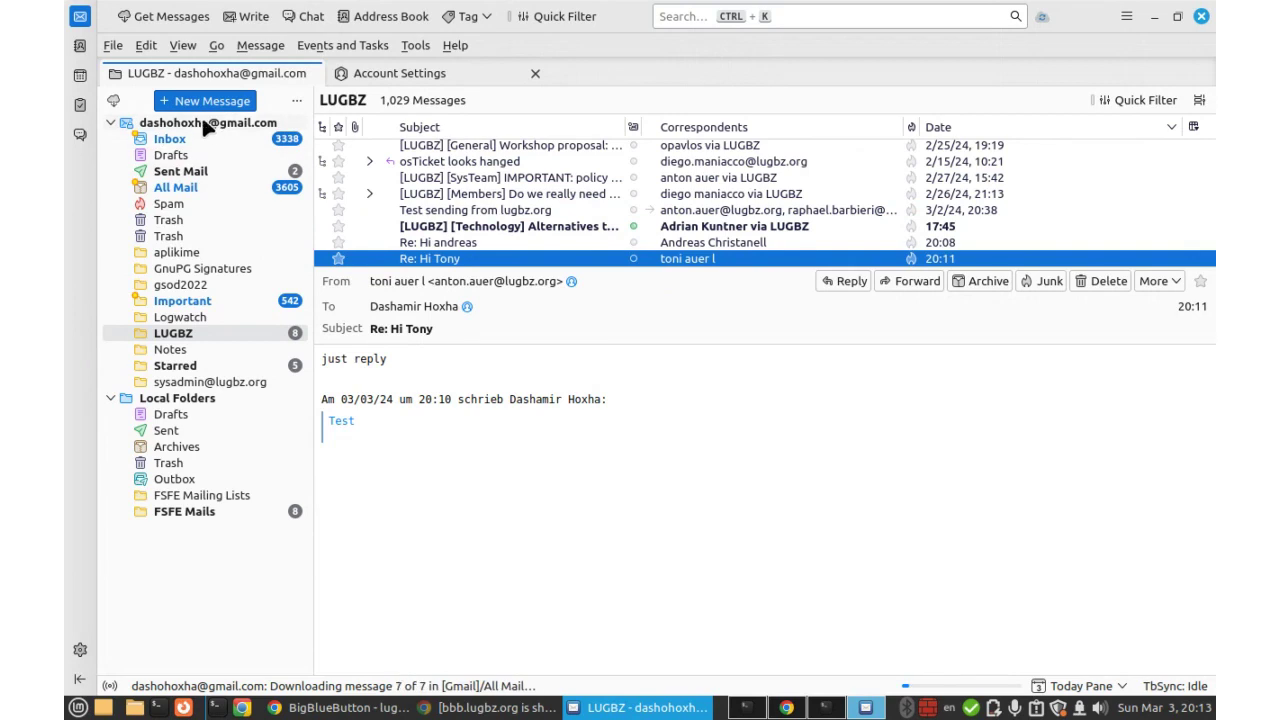
Select the Gmail account row to bring up its overview page.
click(197, 125)
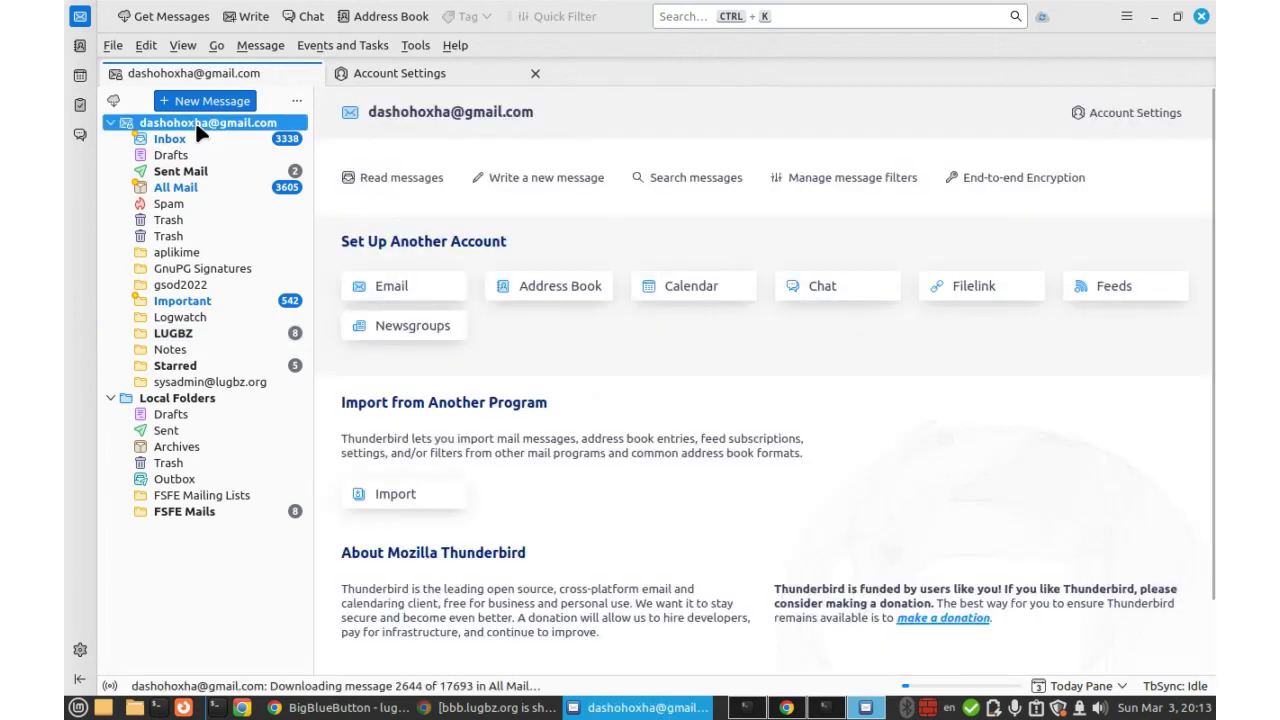
Go to Account Settings and scroll the Gmail account's main settings down to its identity options.
click(397, 78)
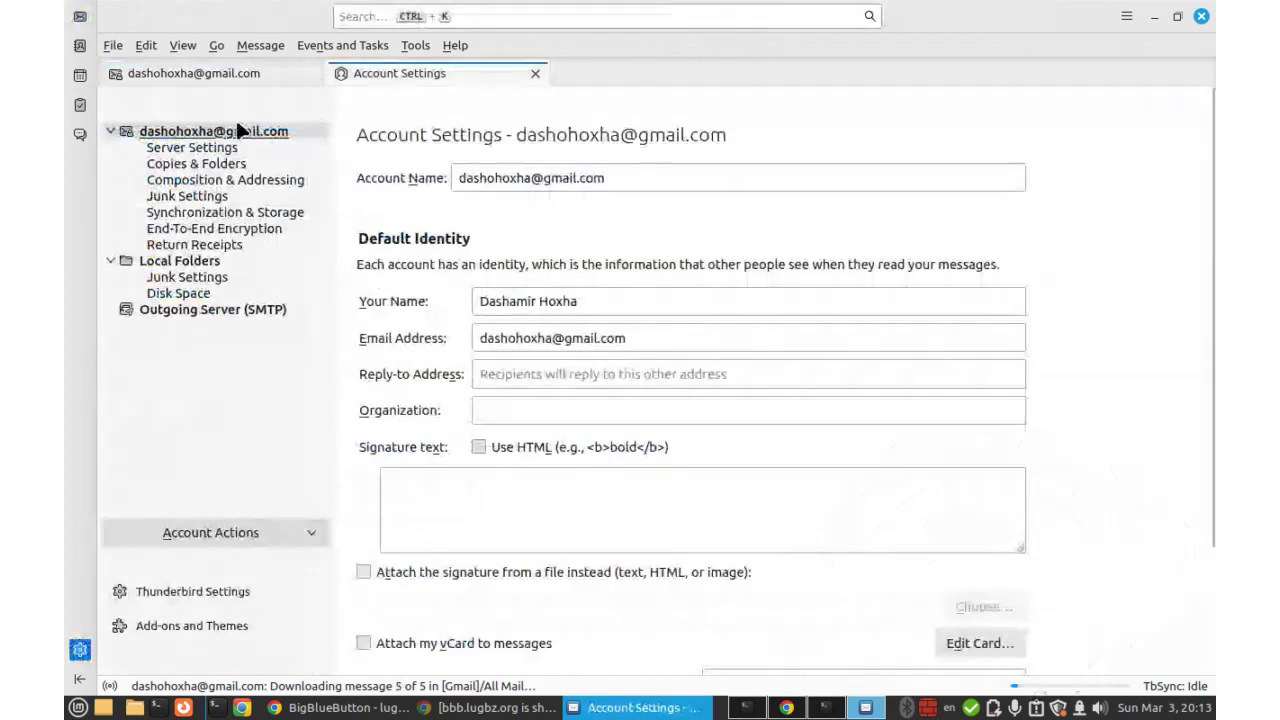
click(183, 139)
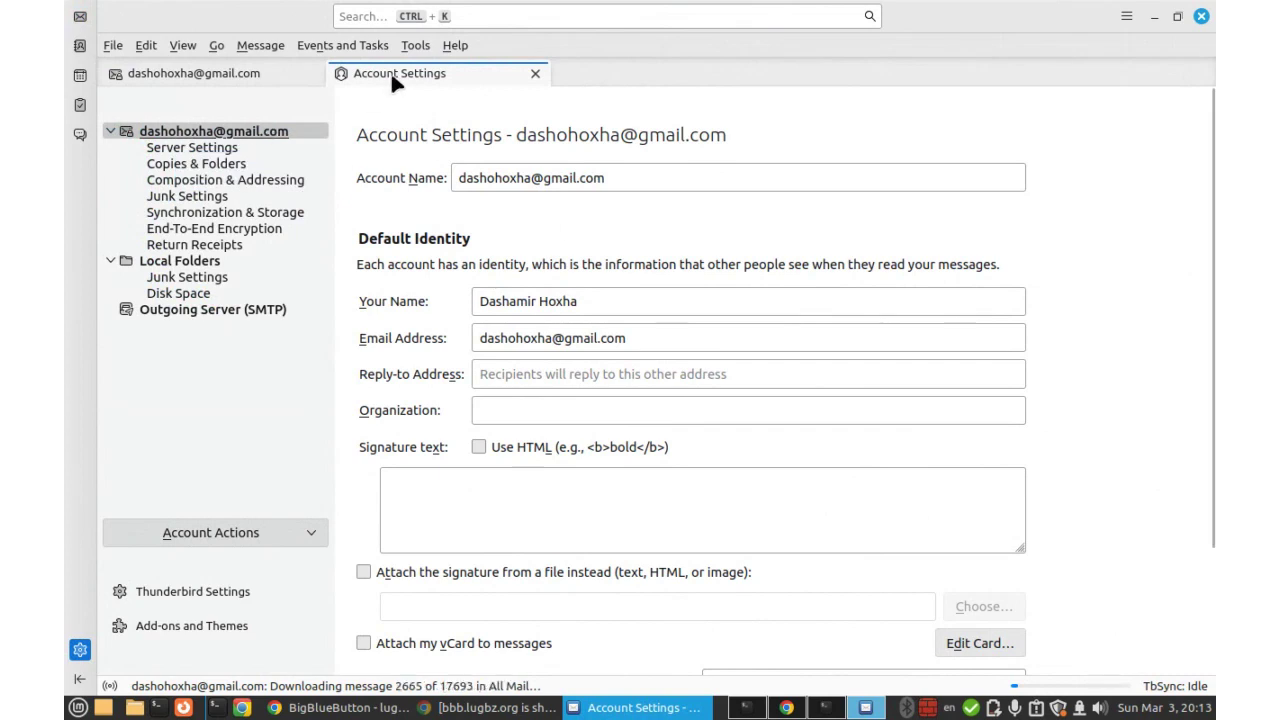
click(410, 47)
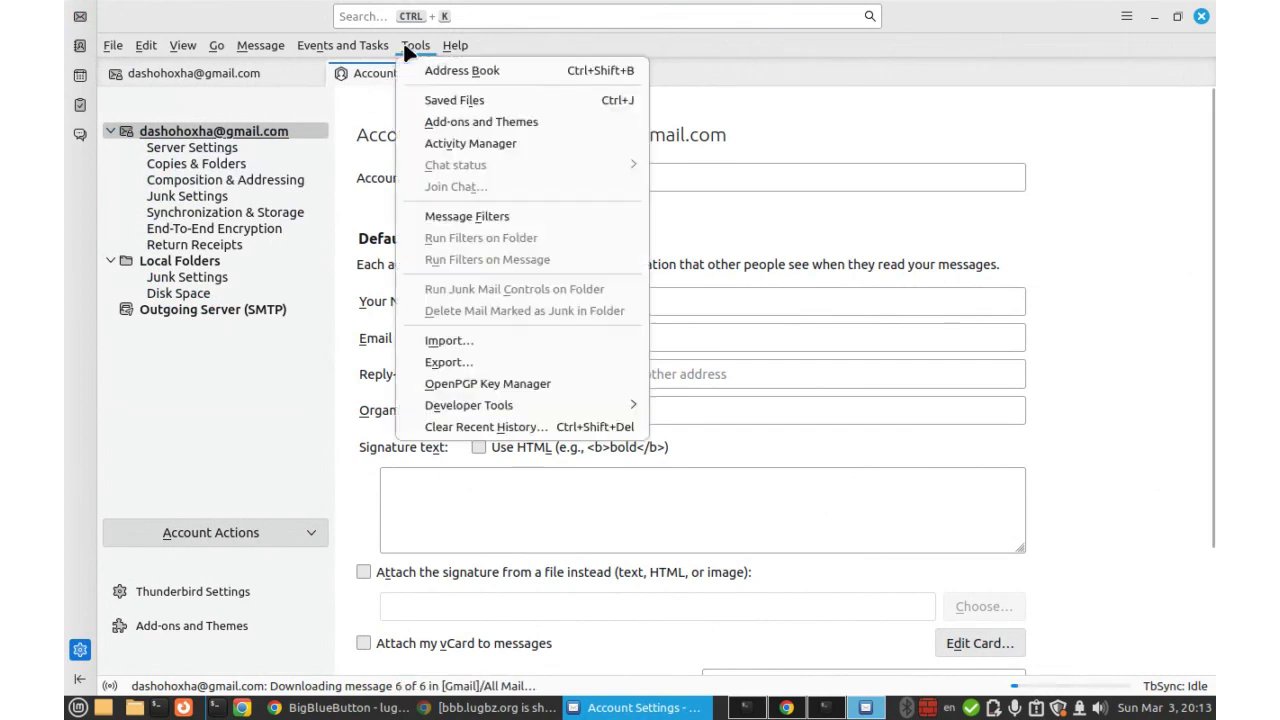
click(395, 47)
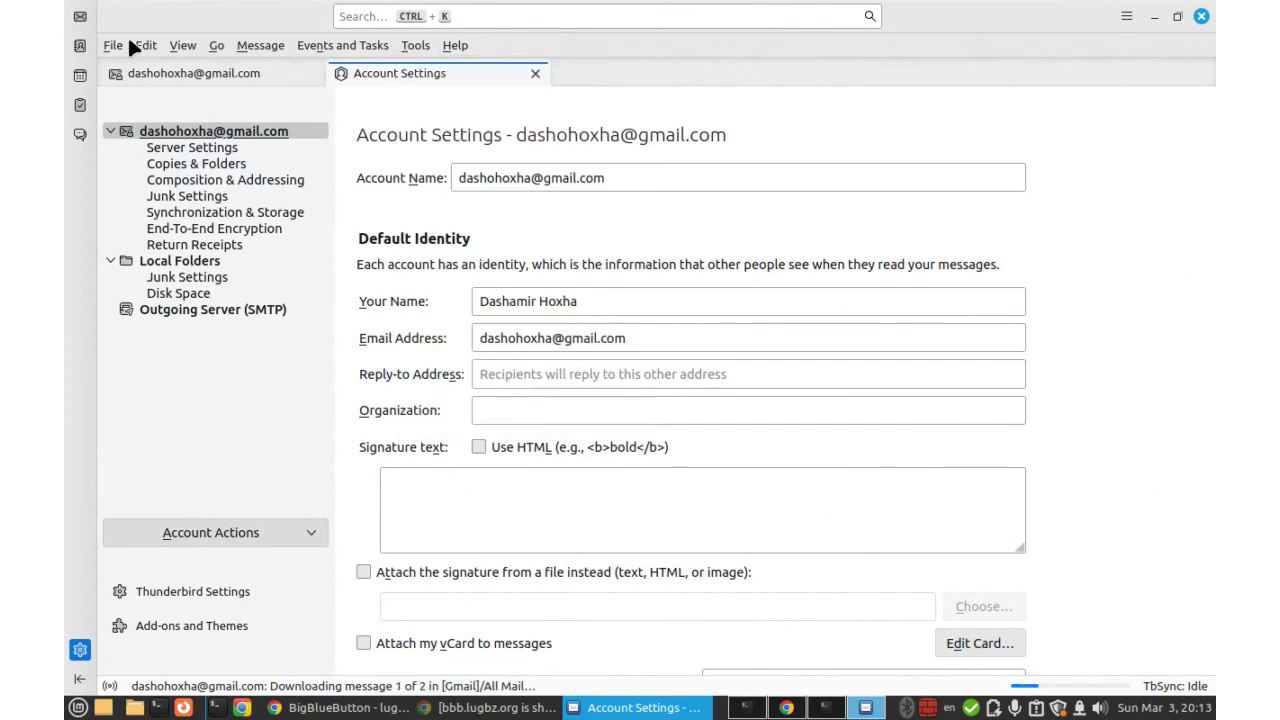
click(113, 46)
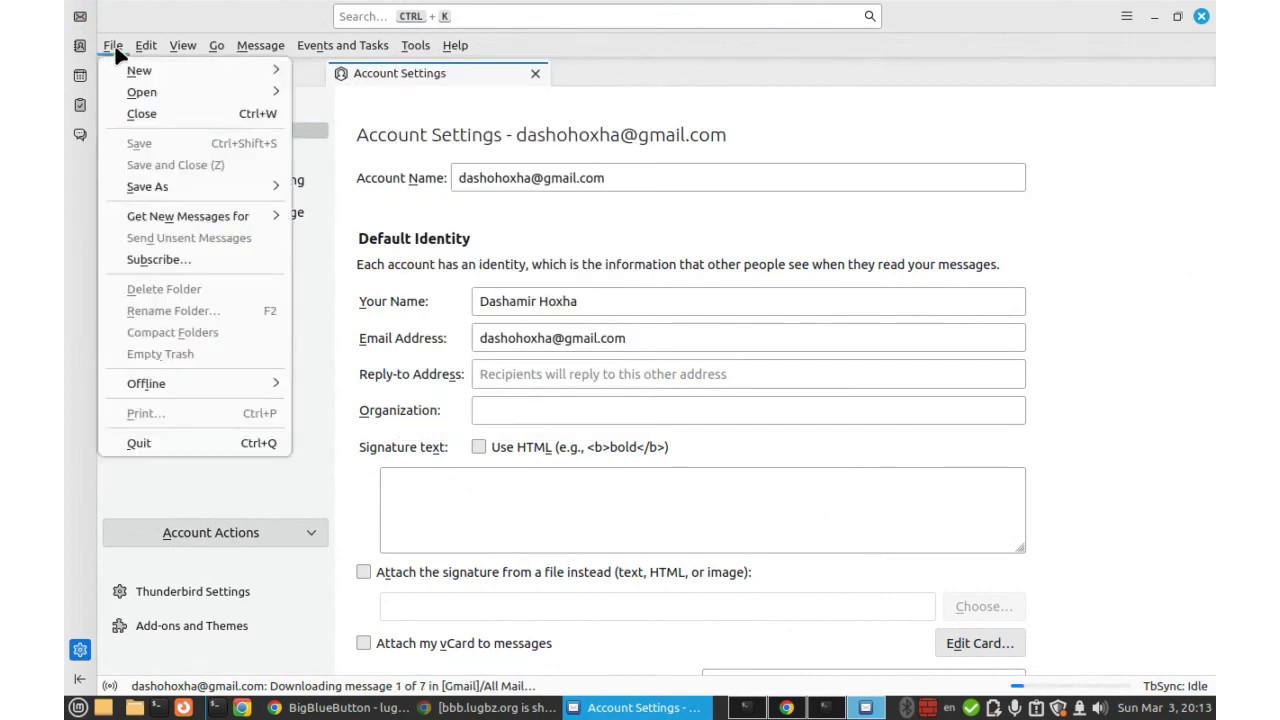
key(Escape)
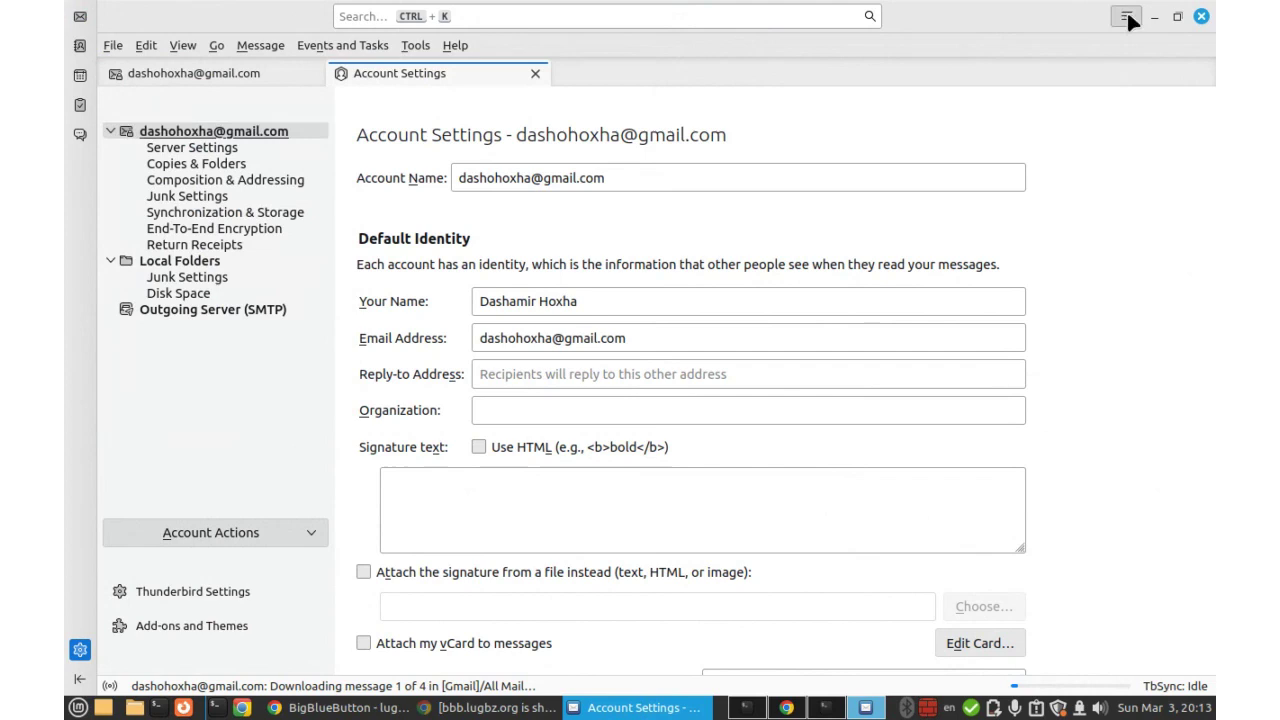
click(1127, 19)
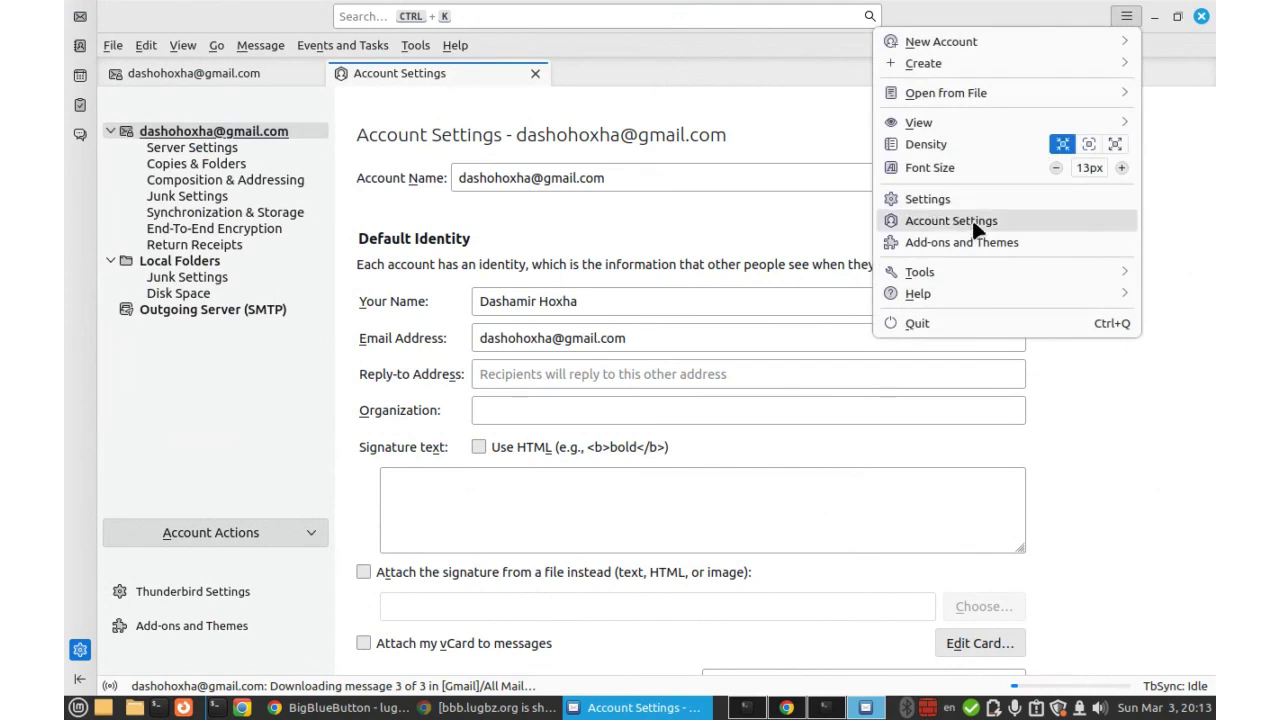
click(650, 242)
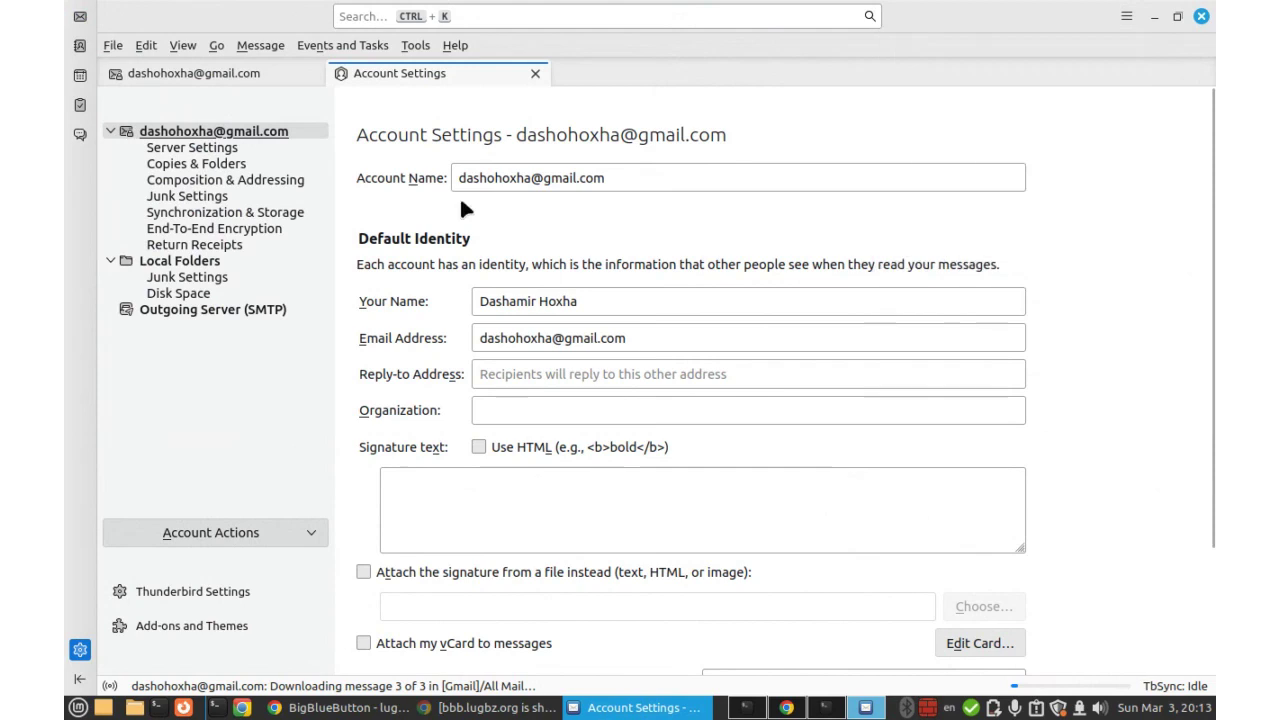
scroll(598, 222, down, 3)
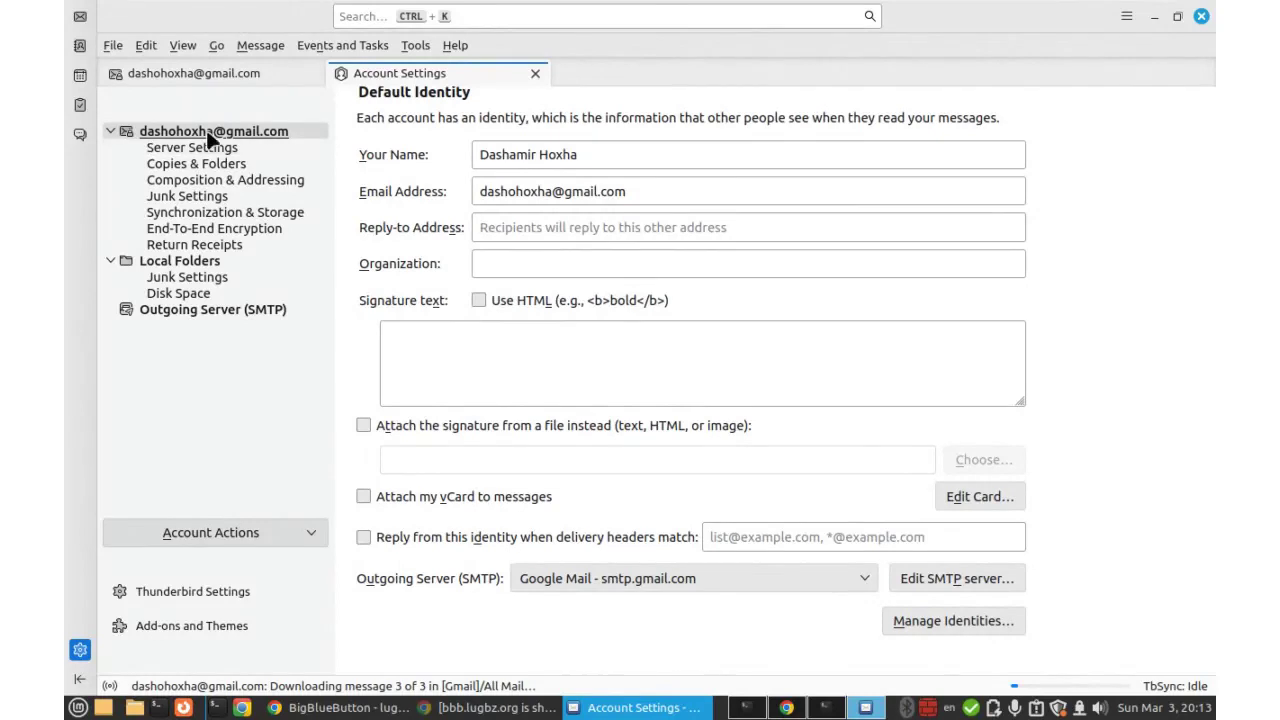
In the account's identities list, select the LugBz identity and start adding a new identity.
click(942, 625)
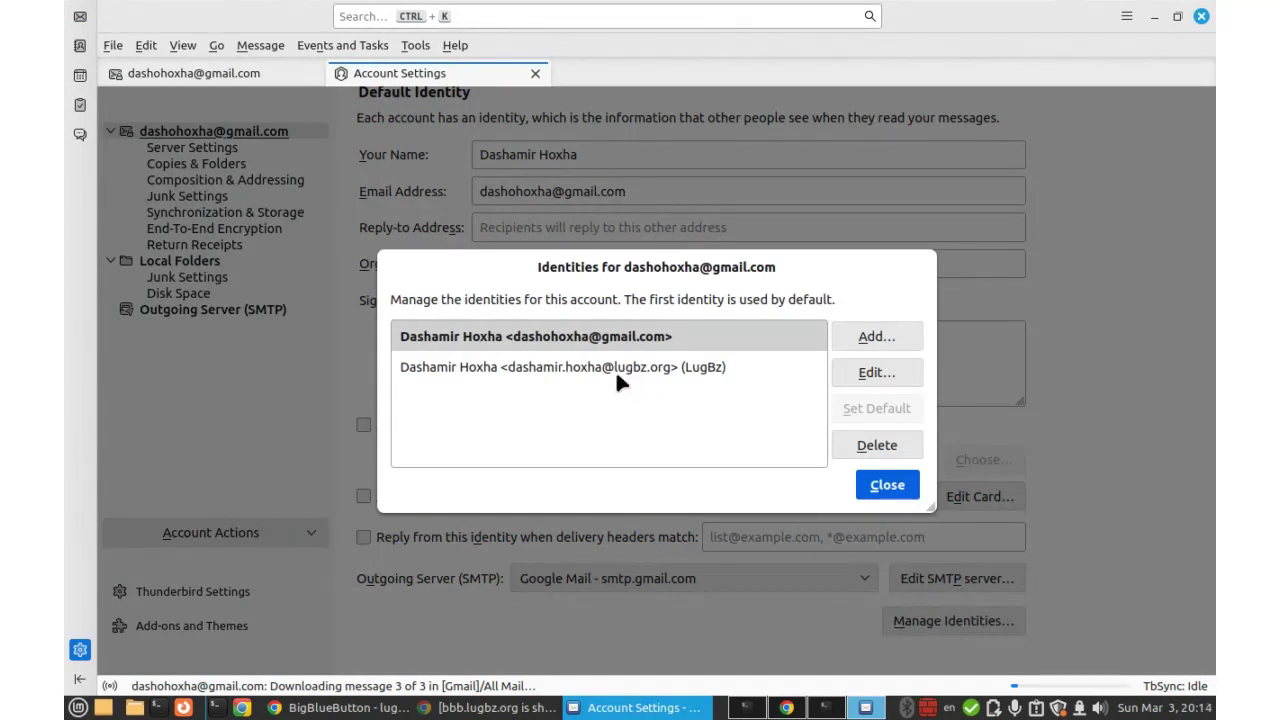
click(579, 372)
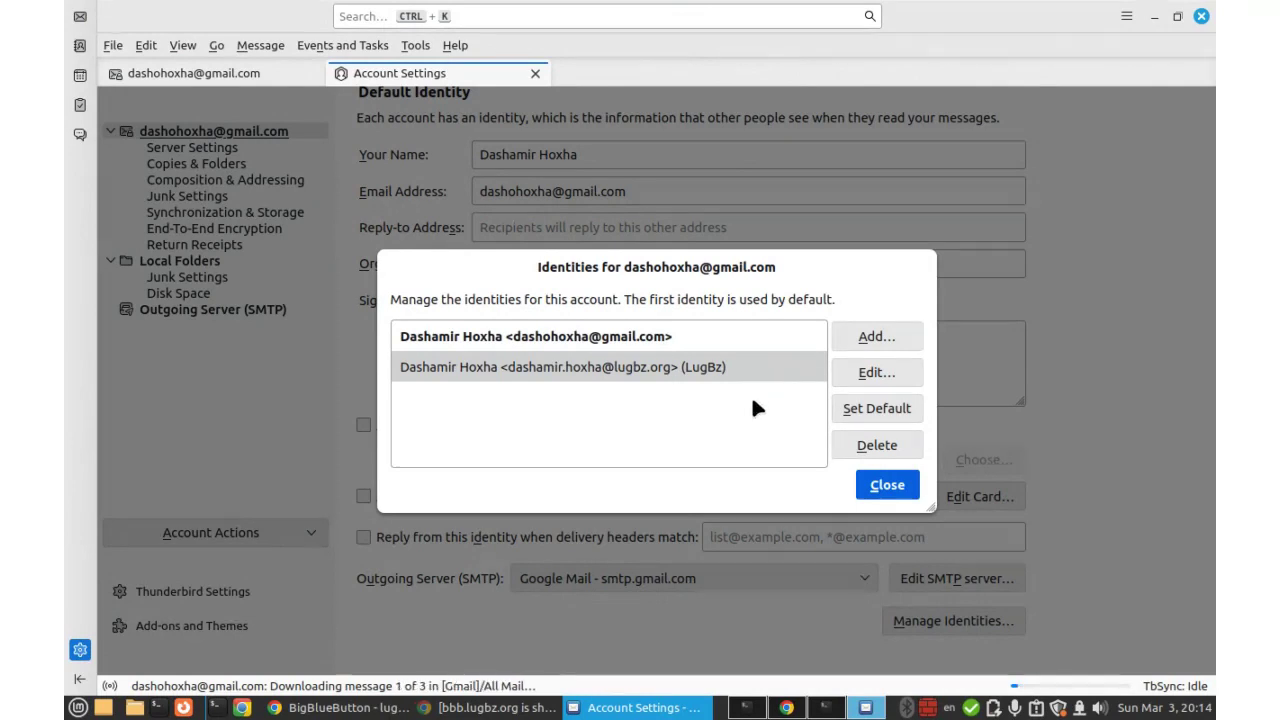
click(866, 340)
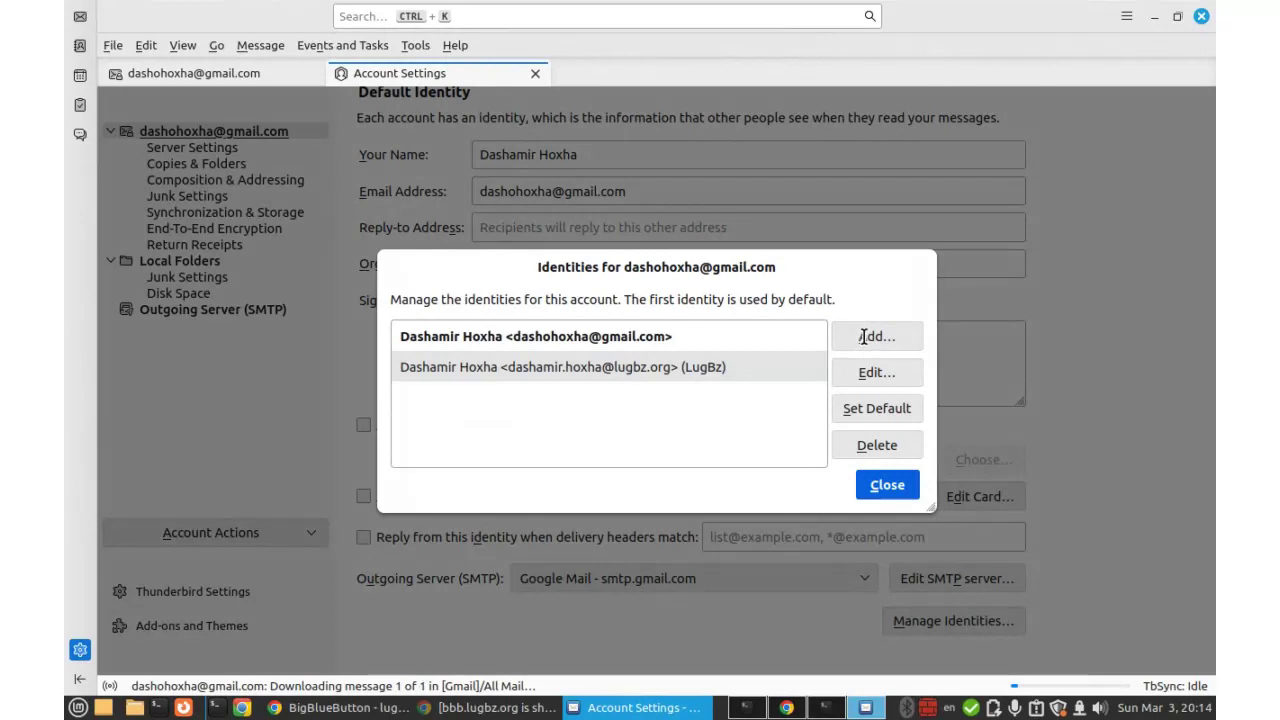
Save a new identity with the user's full name, a pasted lugbz.org e-mail address and organization LUGBZ.
click(469, 240)
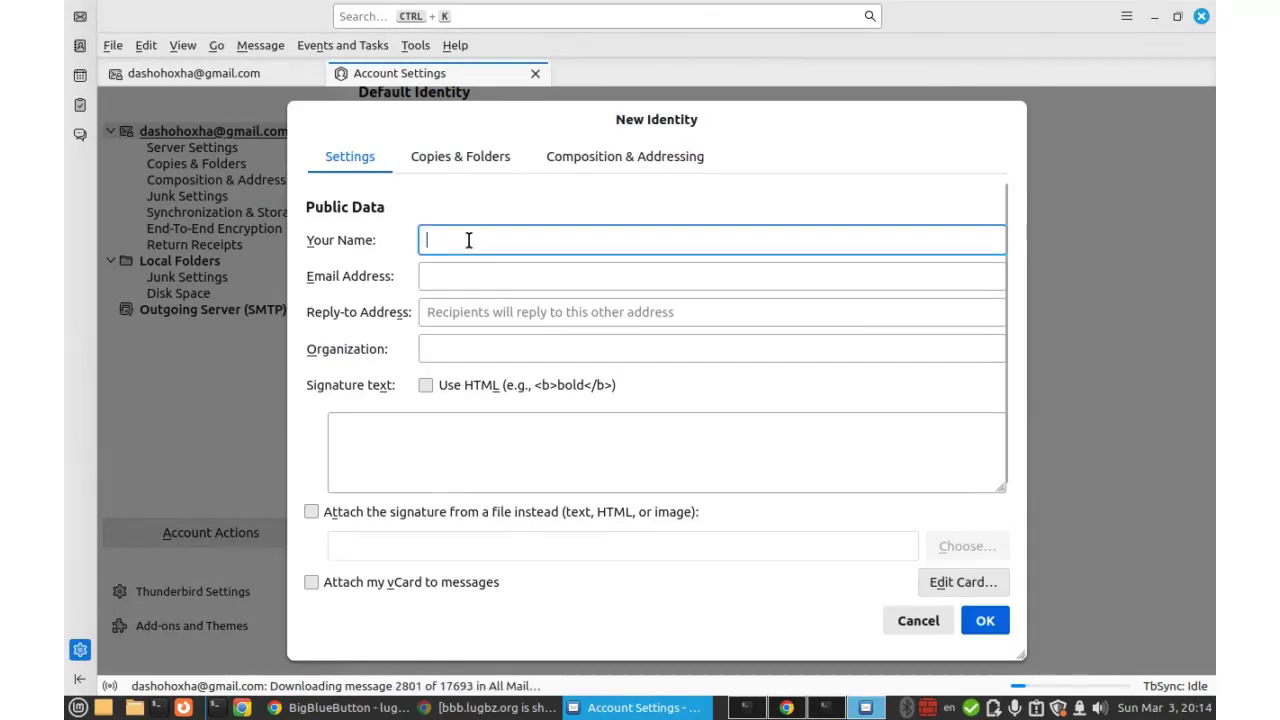
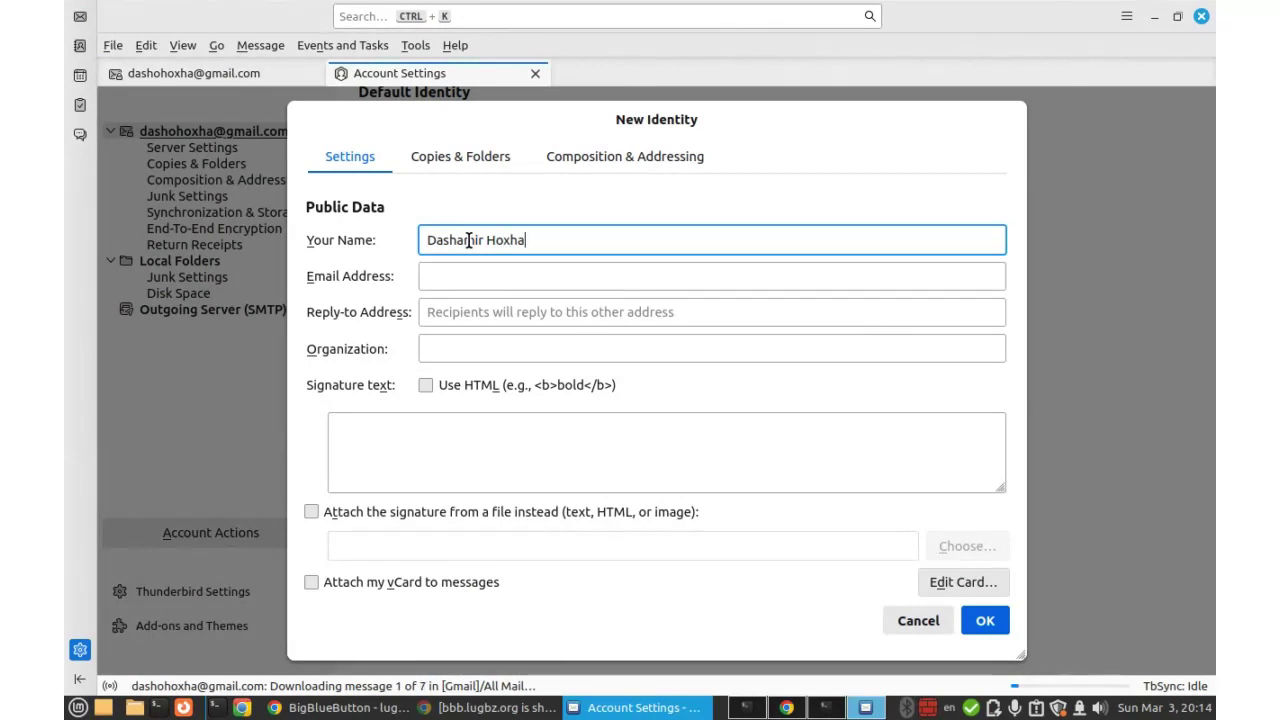
click(456, 276)
key(ctrl+v)
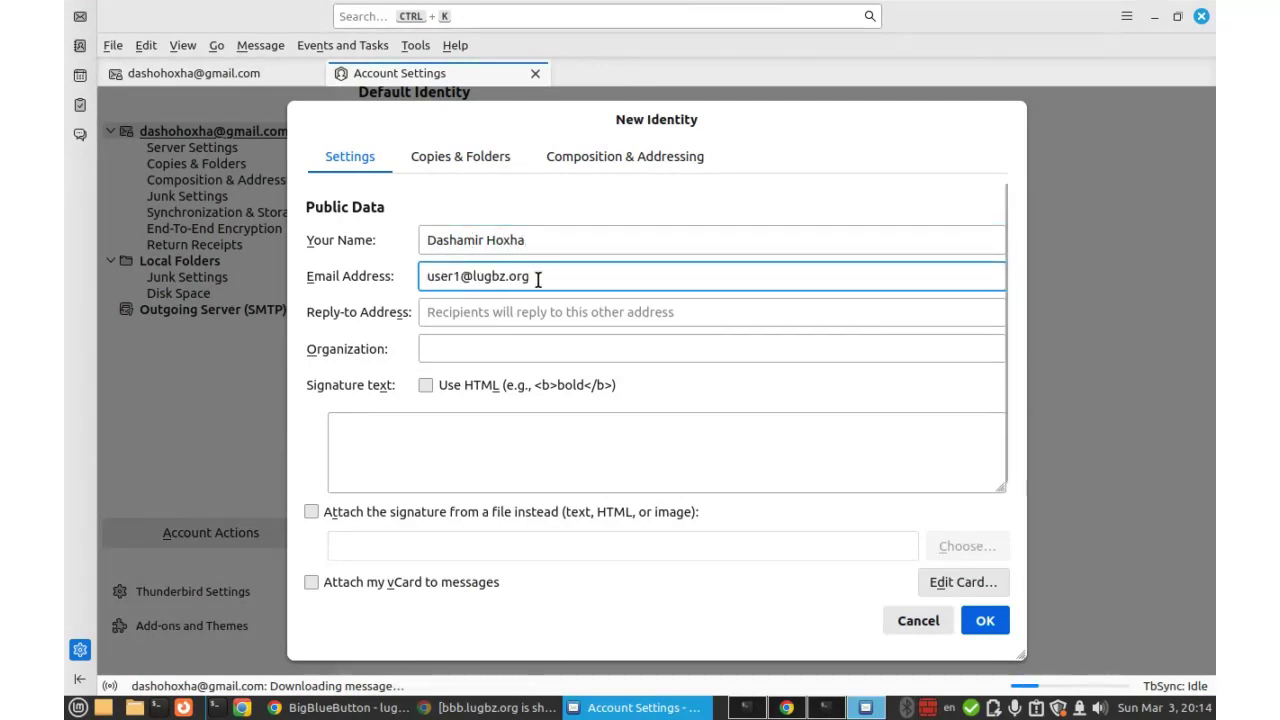
click(445, 345)
text(LUGBZ)
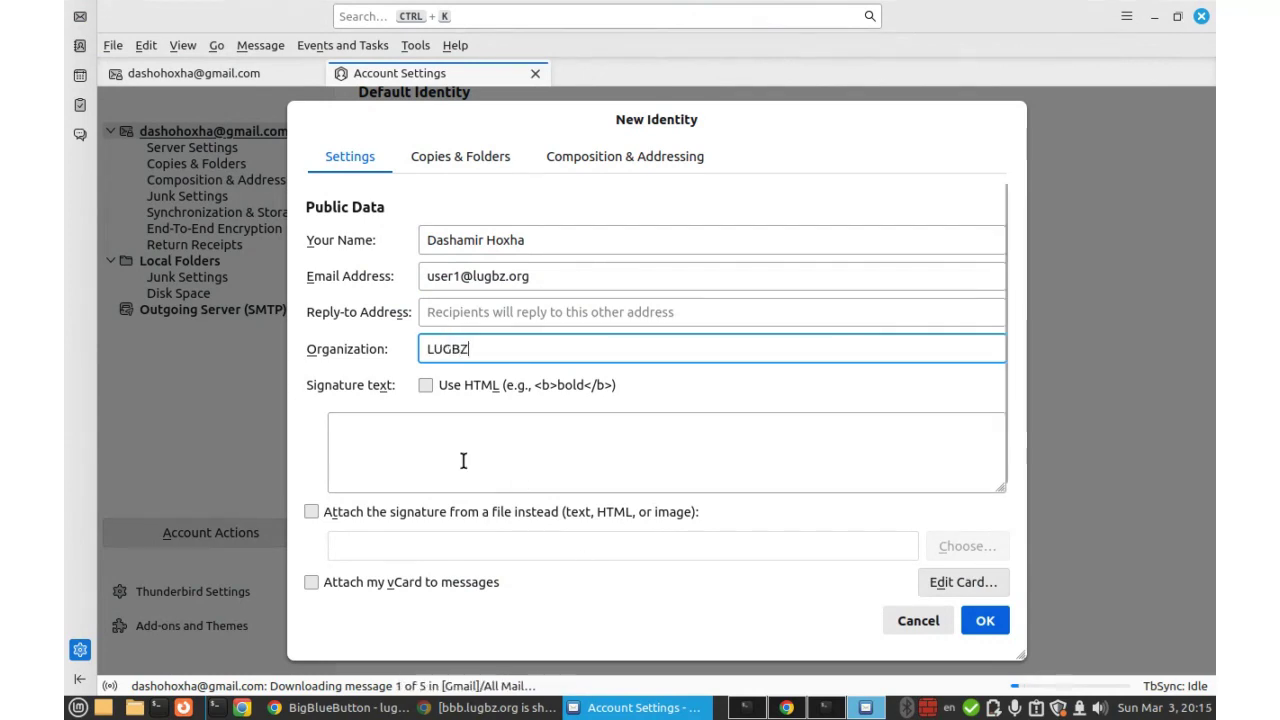
scroll(414, 510, down, 3)
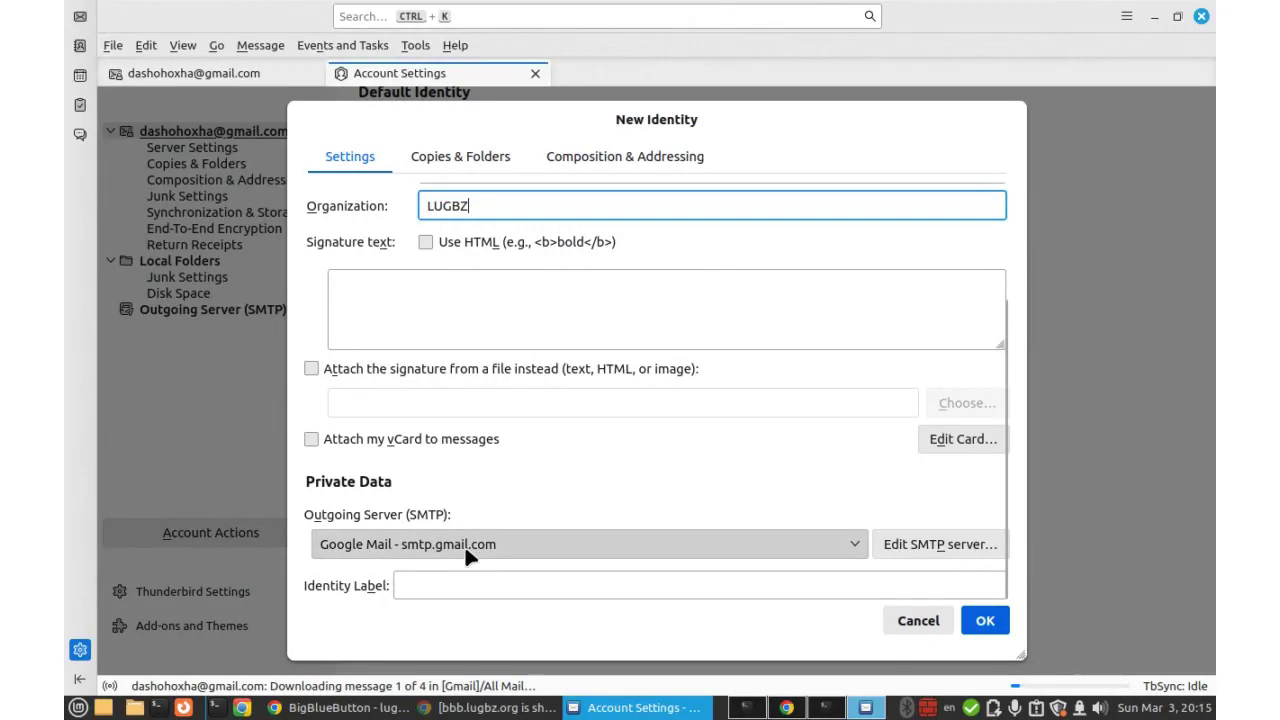
click(985, 620)
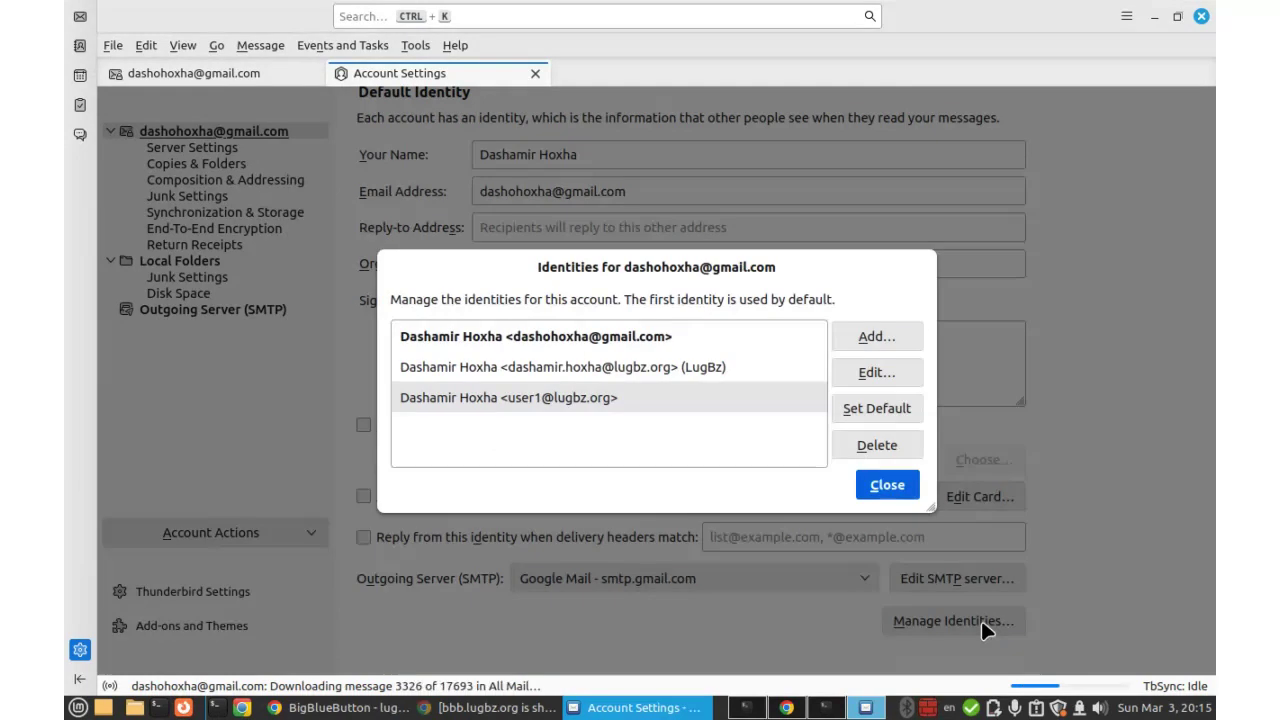
Close the identities list and begin adding a server under Outgoing Server (SMTP).
click(887, 486)
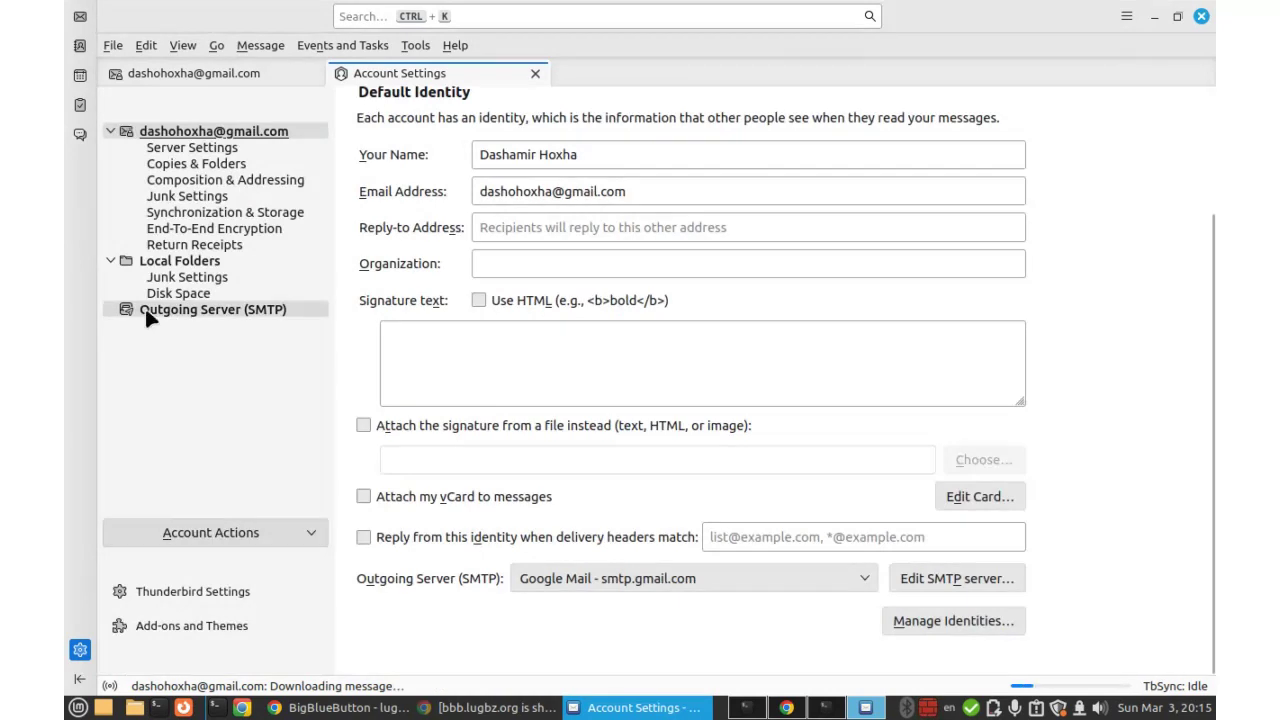
click(222, 316)
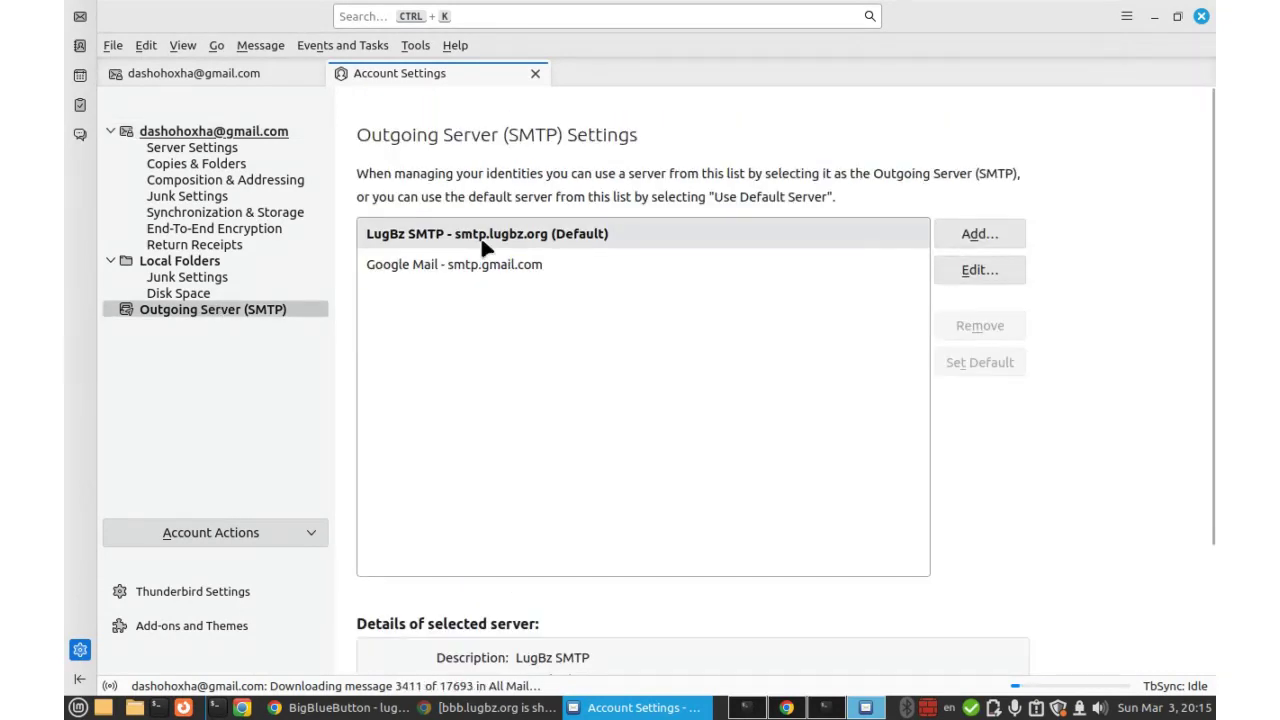
click(970, 236)
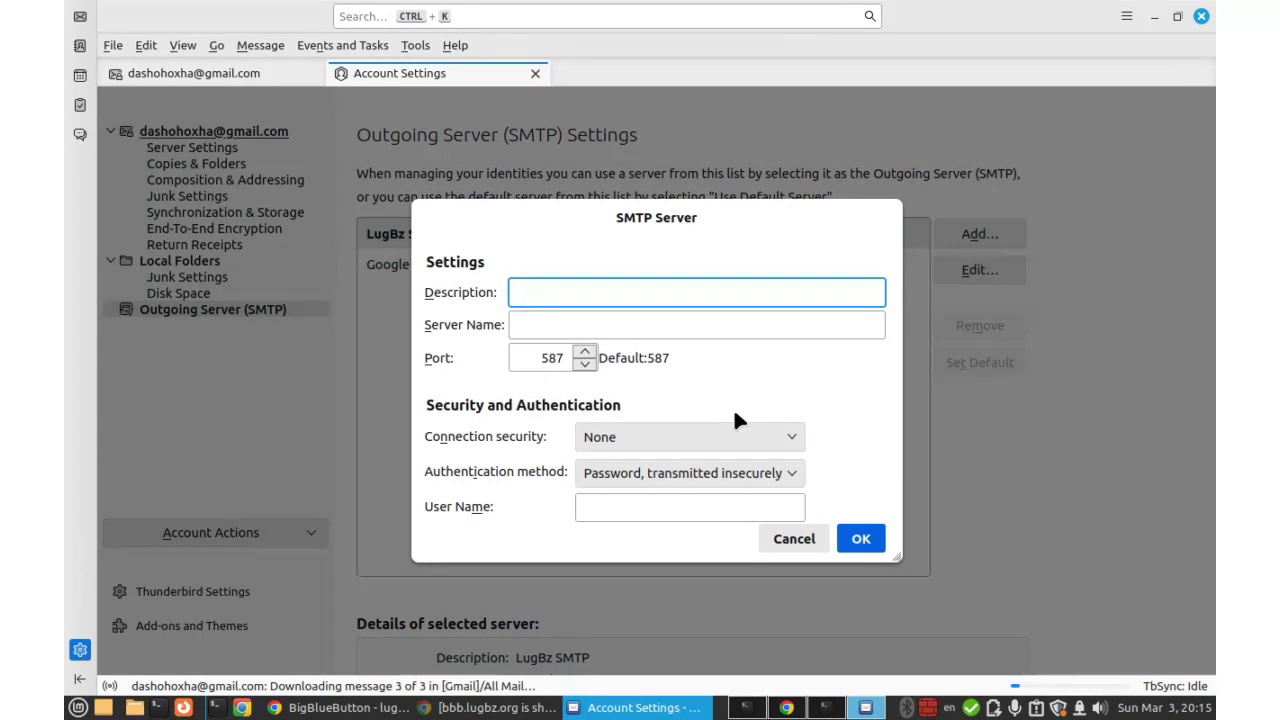
Give the SMTP server description LUGBZ, host smtp.lugbz.org and STARTTLS connection security.
text(LUGBZ)
click(553, 324)
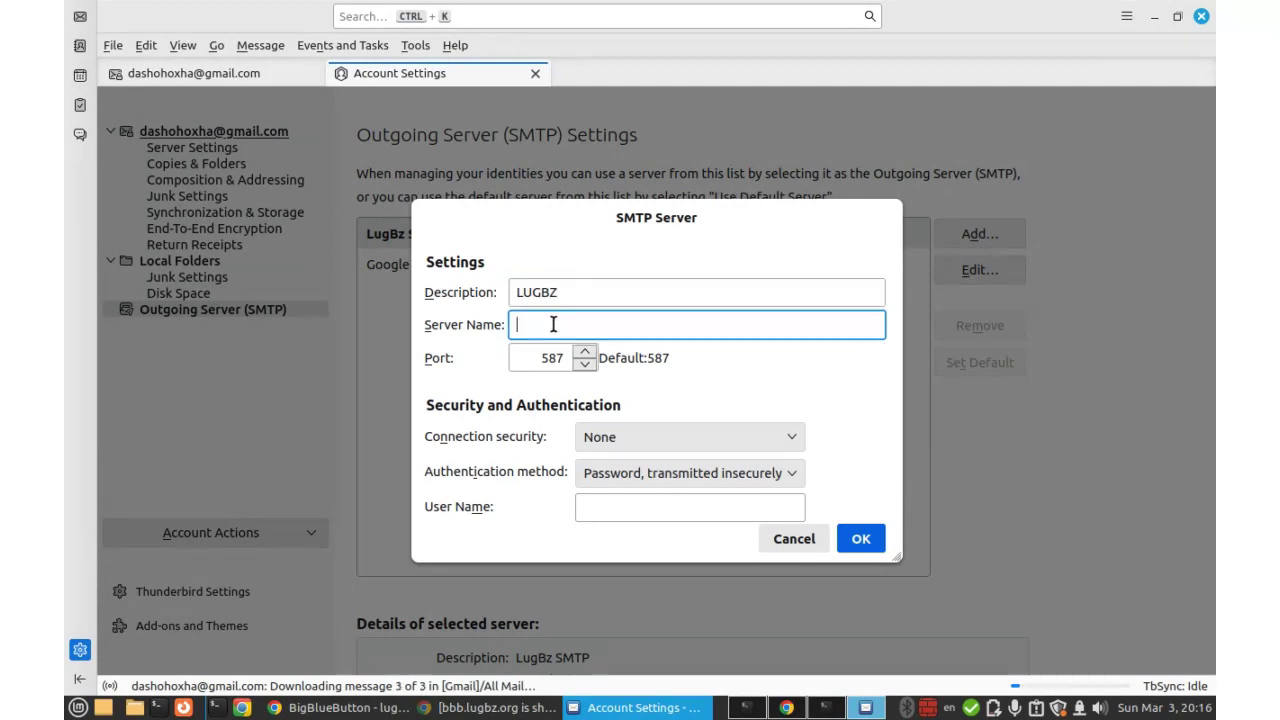
text(smtp.)
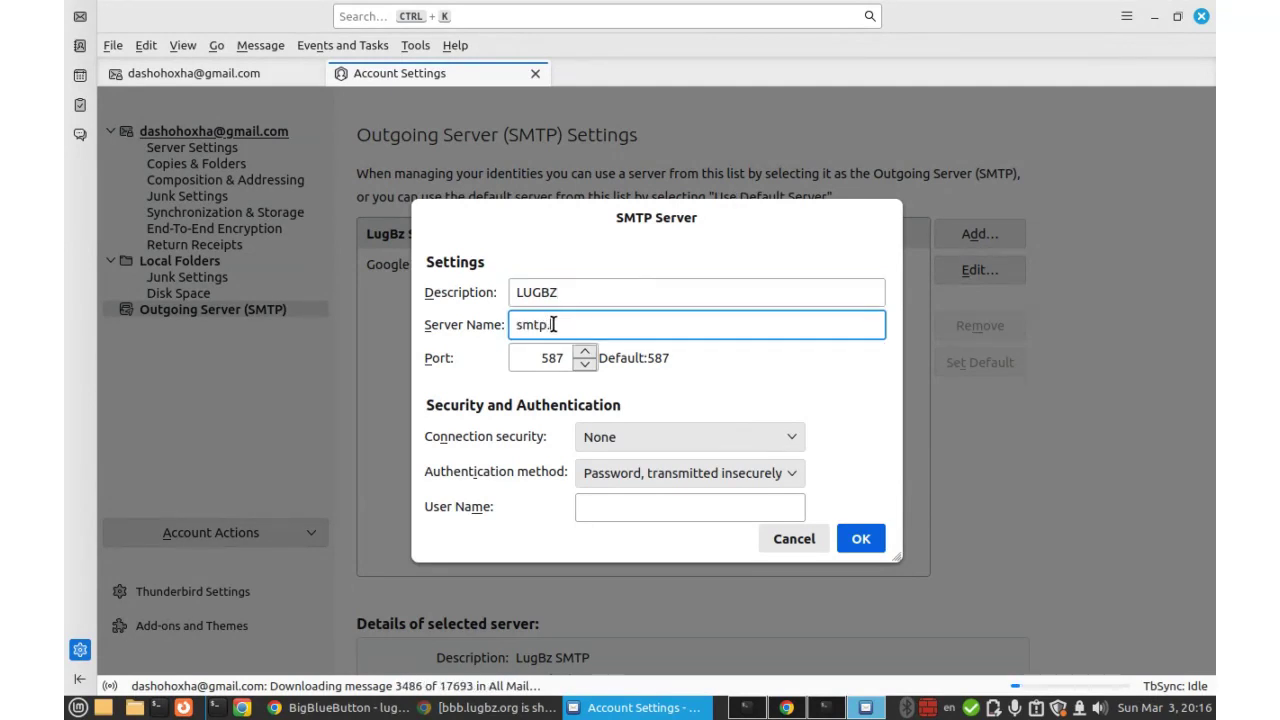
text(lugbz.org)
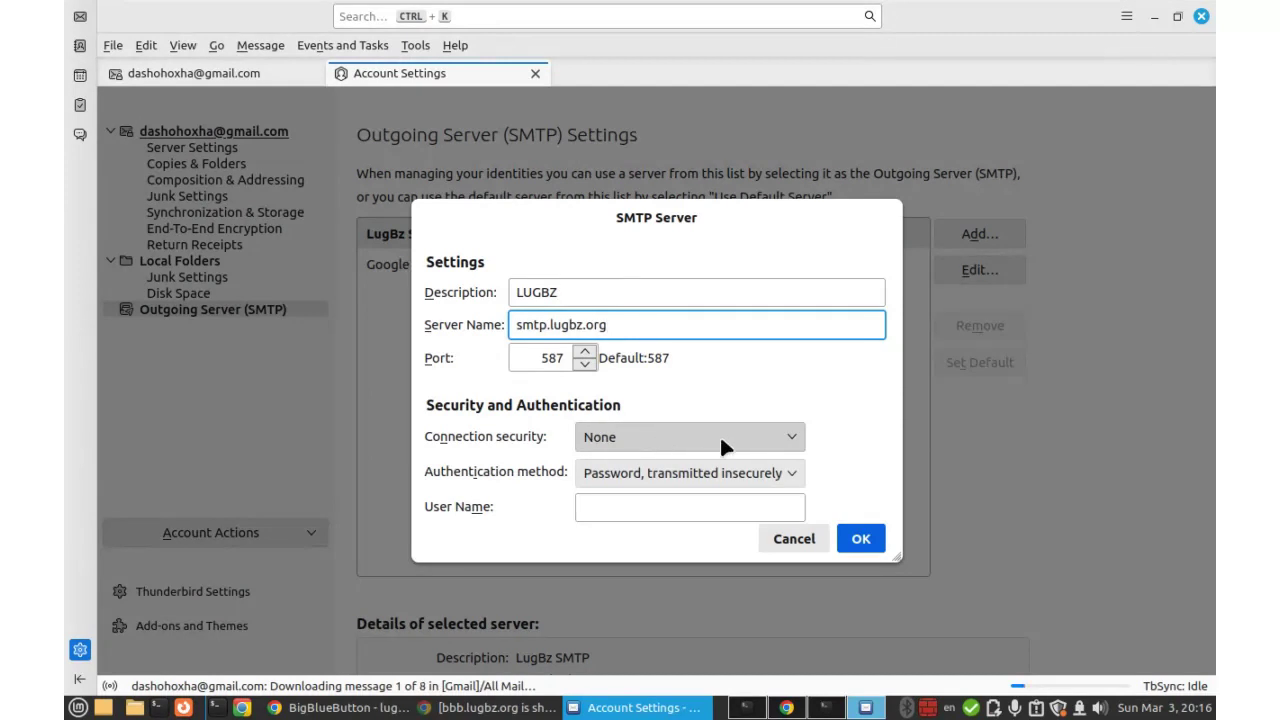
click(785, 434)
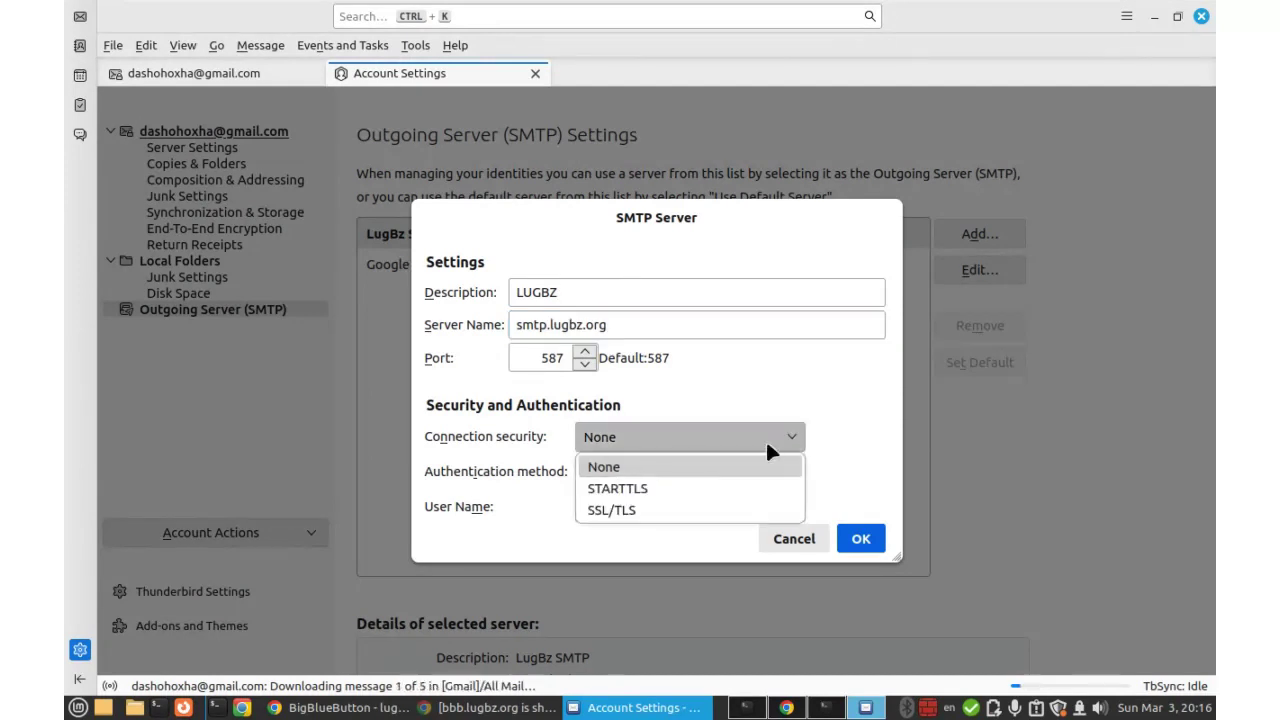
click(638, 488)
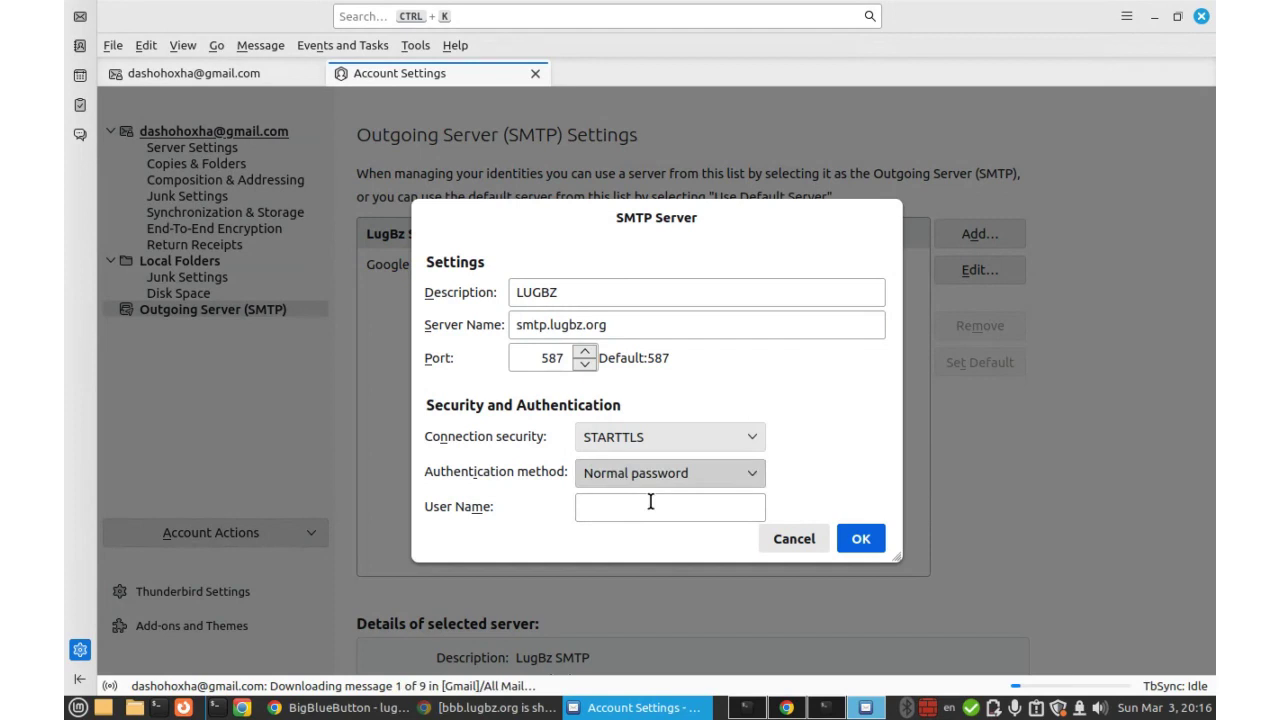
Enter the lugbz.org login user name, change the description to 'LUGBZ - user1', and save the server.
click(619, 509)
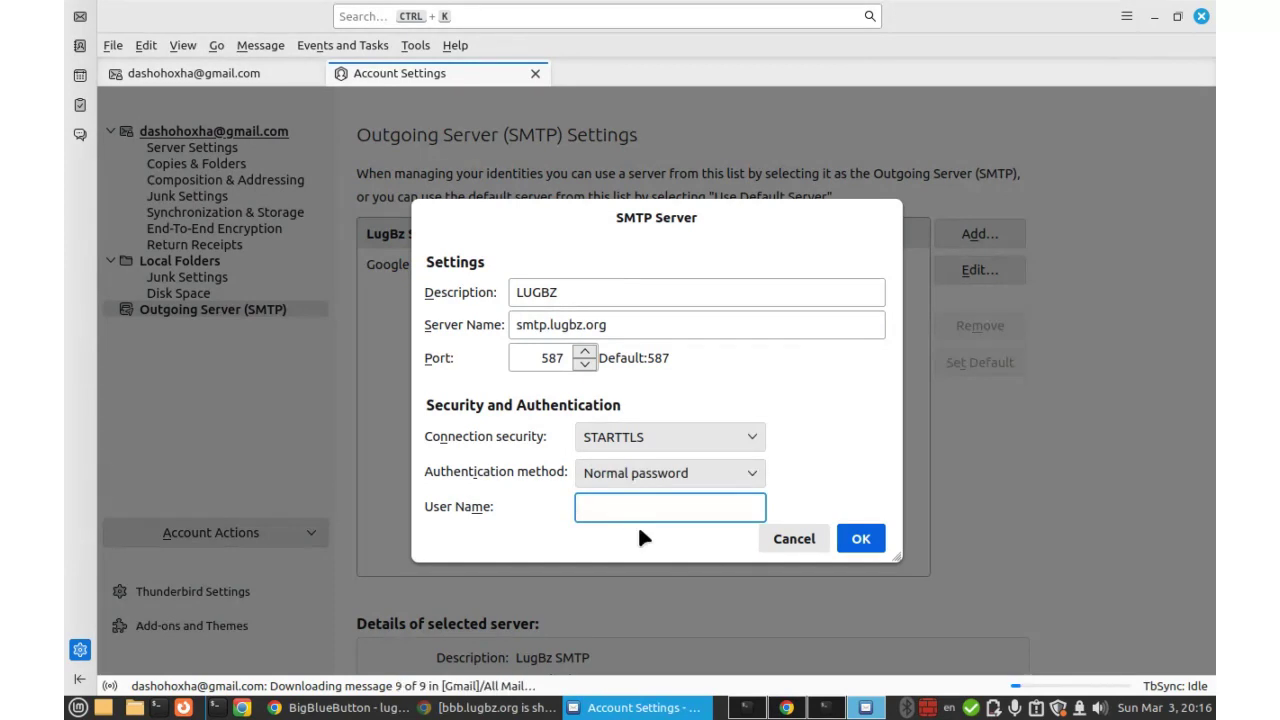
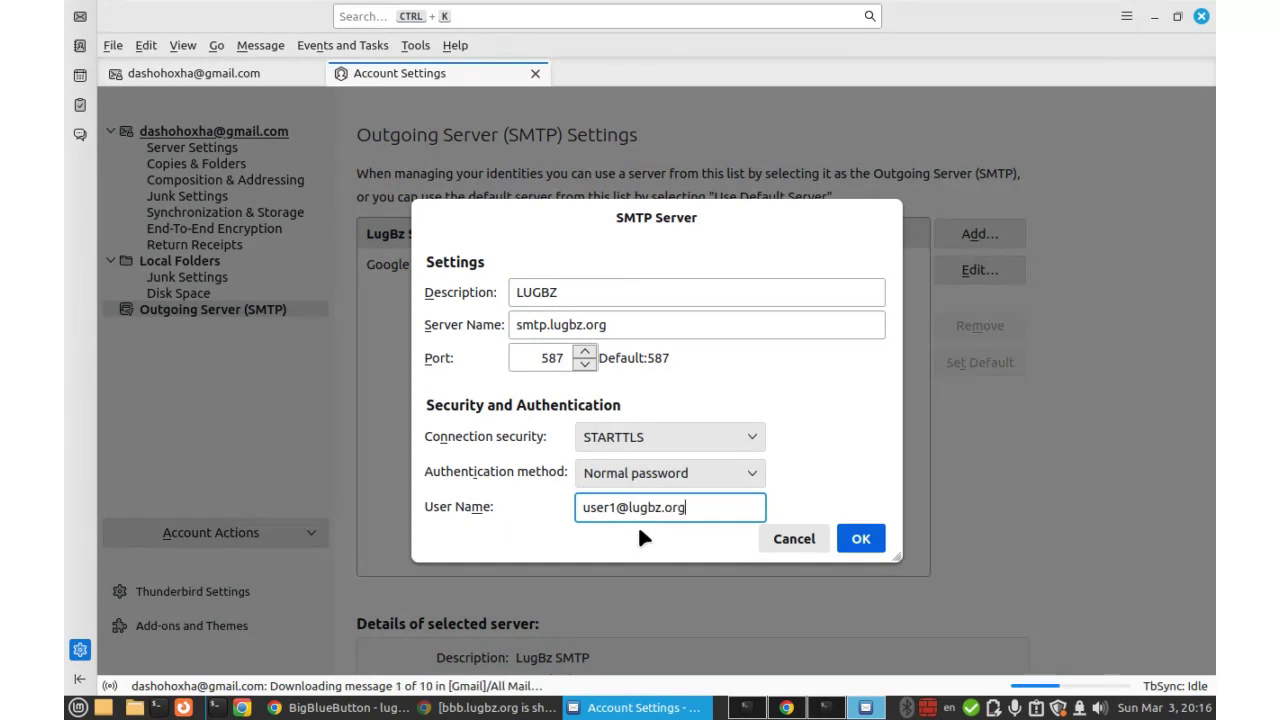
drag(690, 506, 574, 508)
click(632, 510)
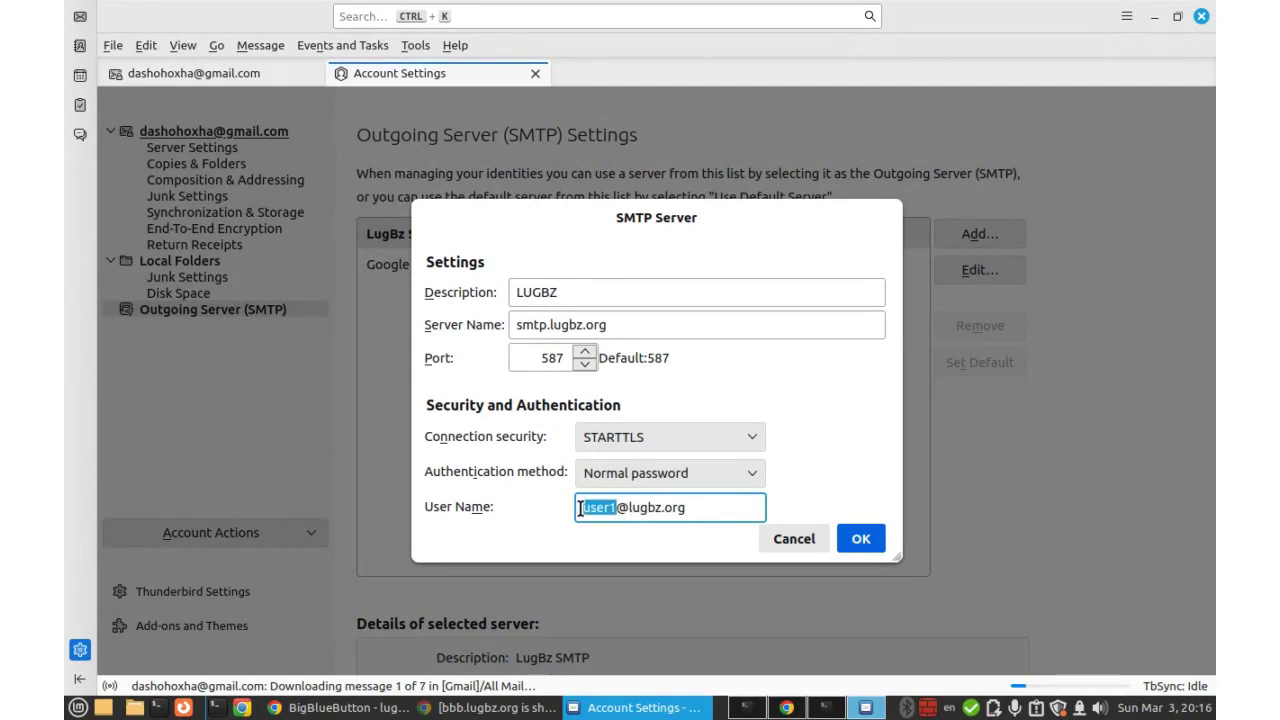
click(695, 511)
drag(688, 510, 565, 510)
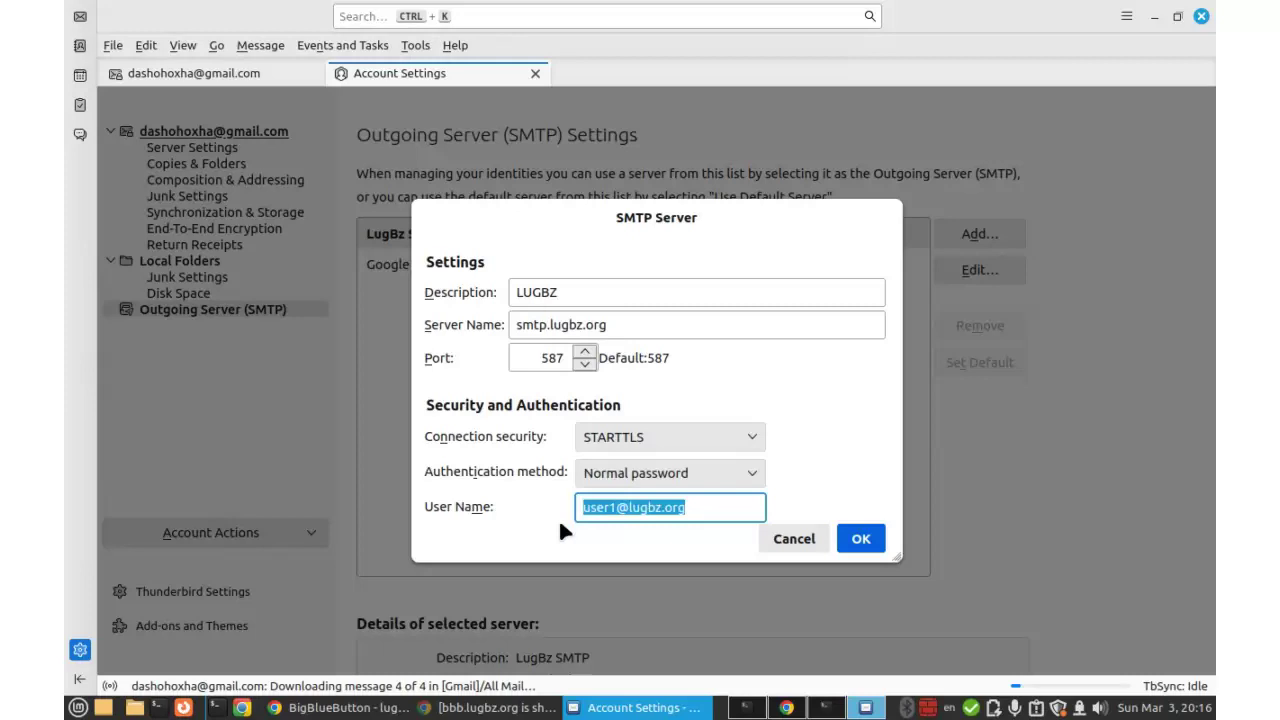
click(558, 519)
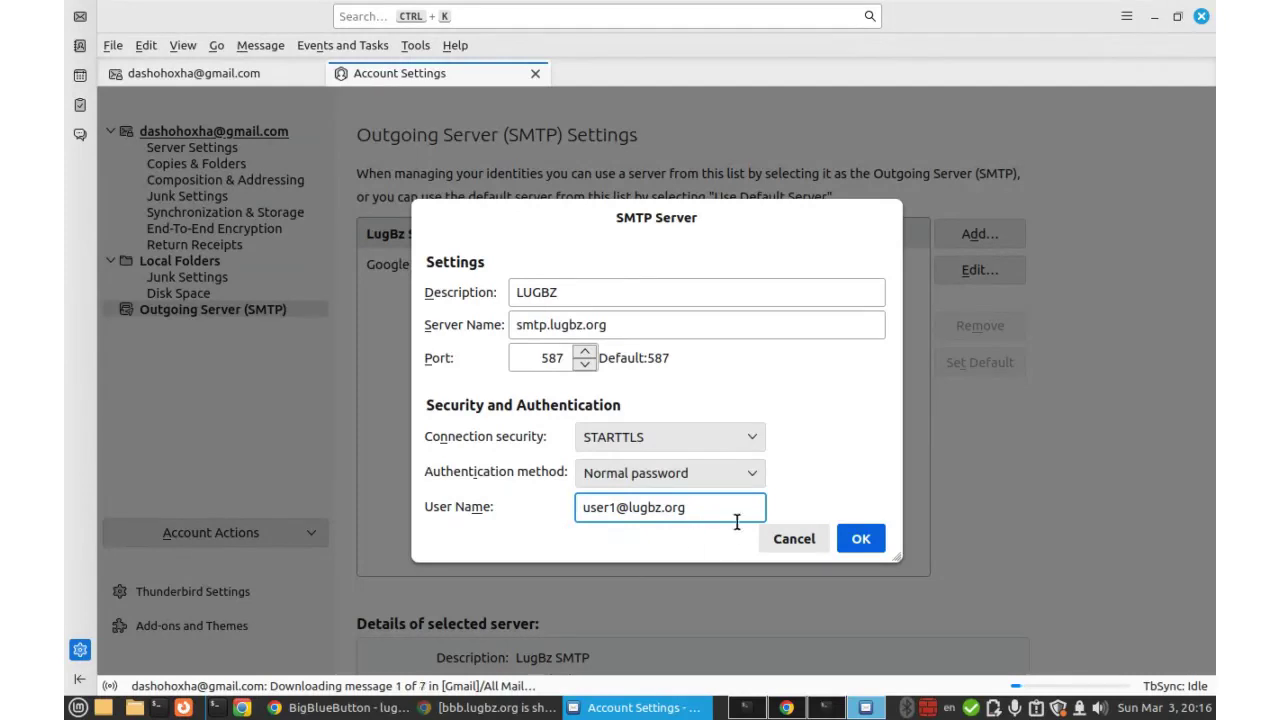
drag(690, 507, 569, 507)
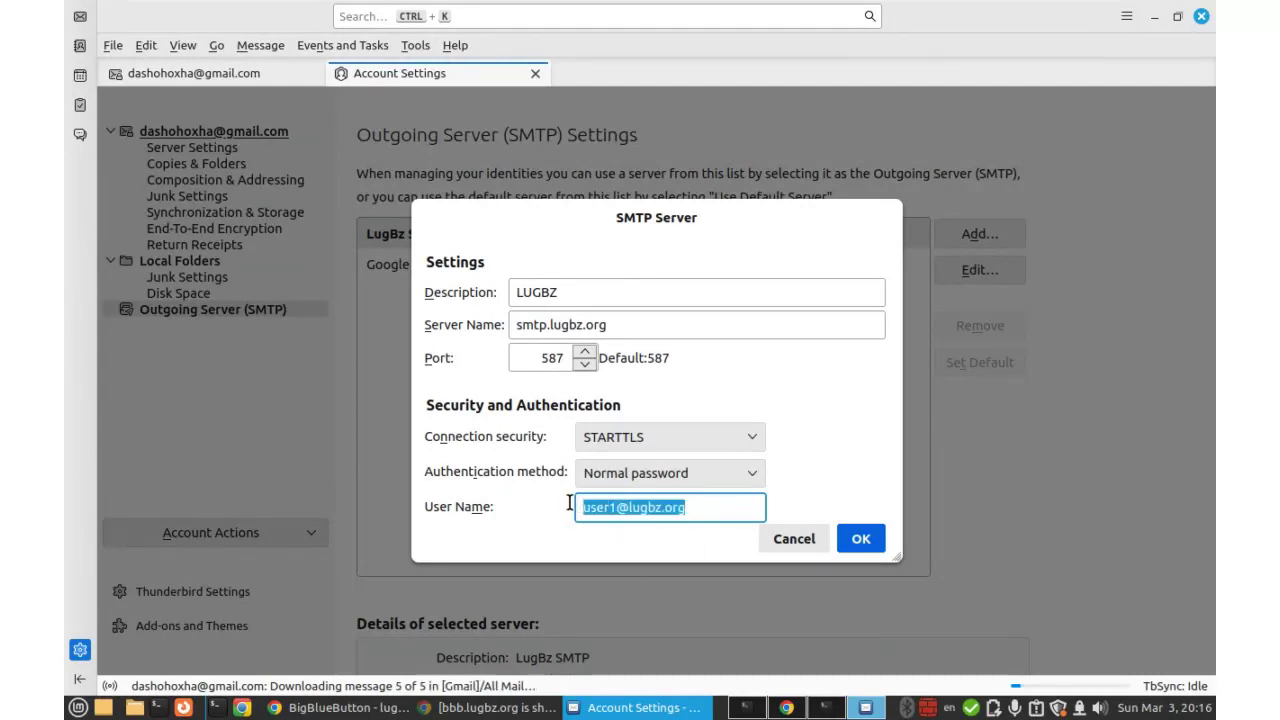
click(595, 292)
text(-)
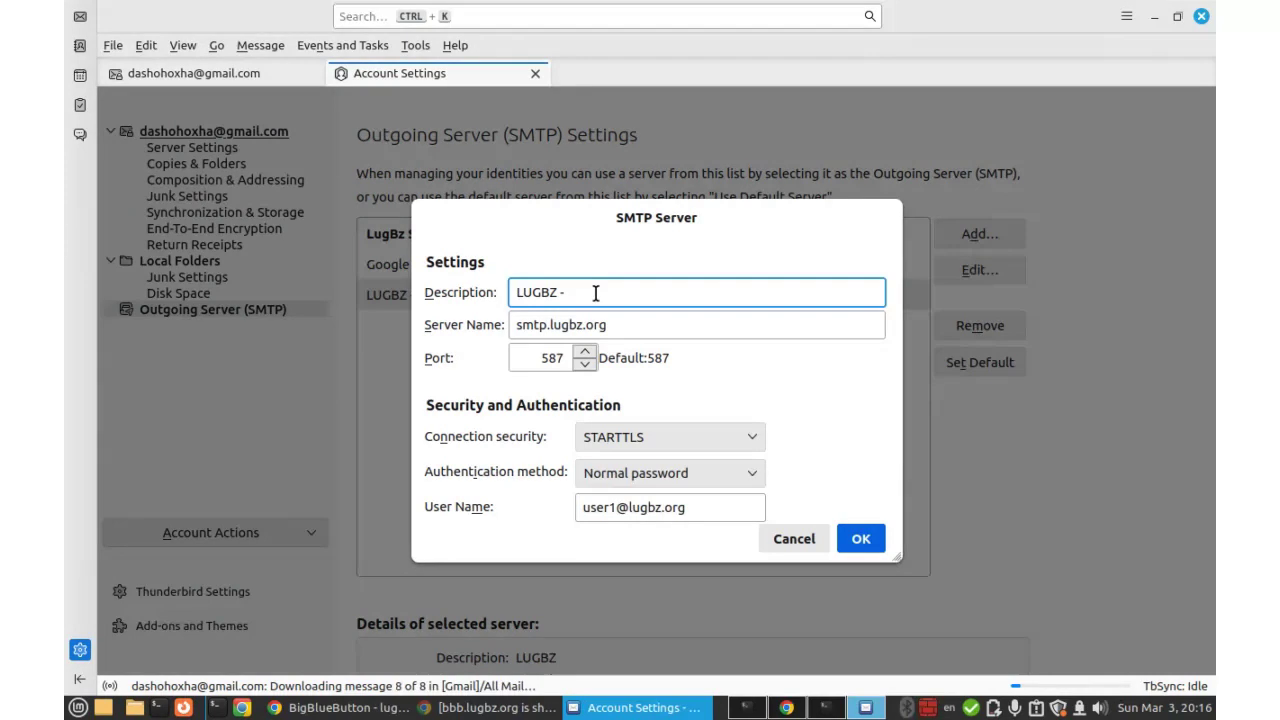
text( user1@)
key(BackSpace)
key(BackSpace)
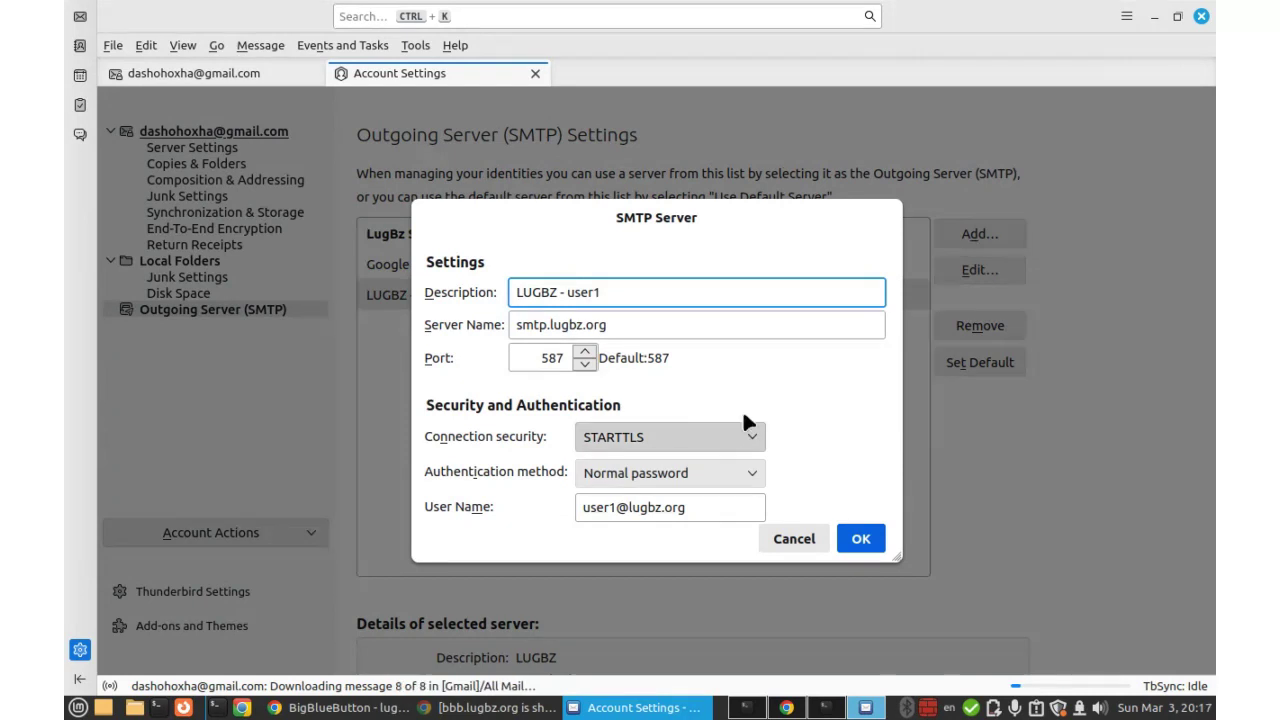
click(858, 538)
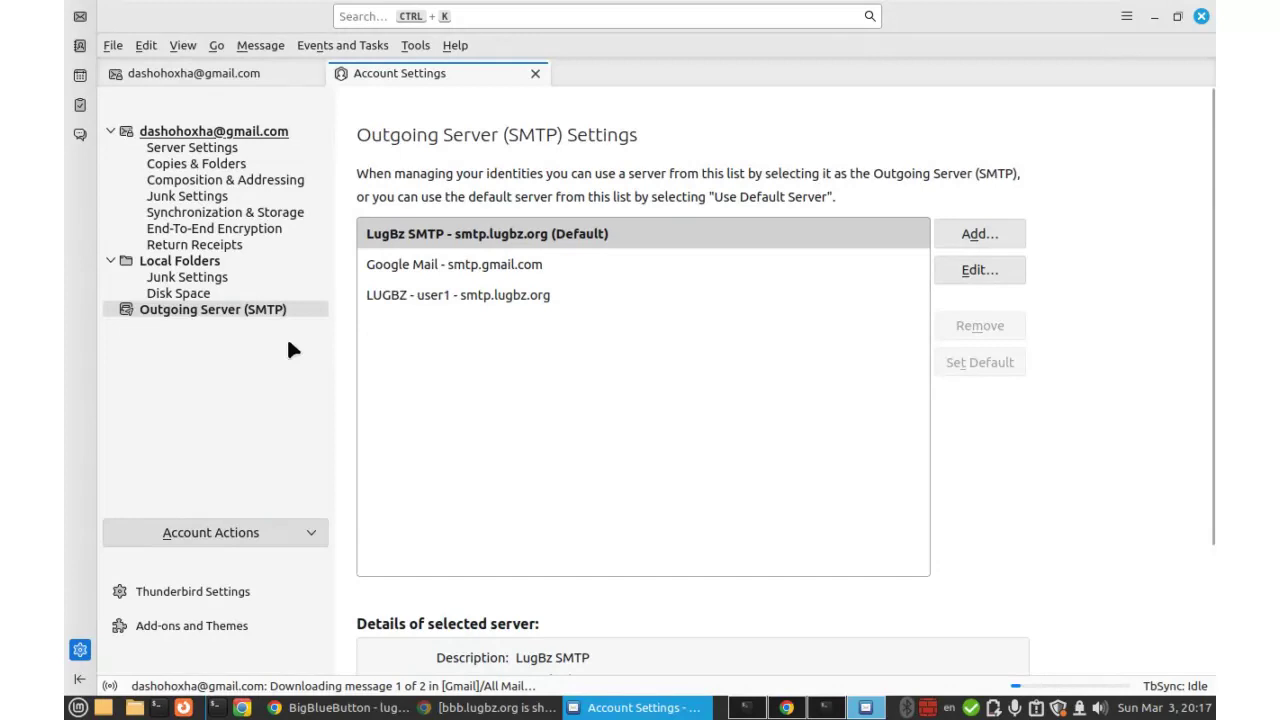
Edit the lugbz.org identity and choose LUGBZ - user1 as its outgoing SMTP server.
click(197, 134)
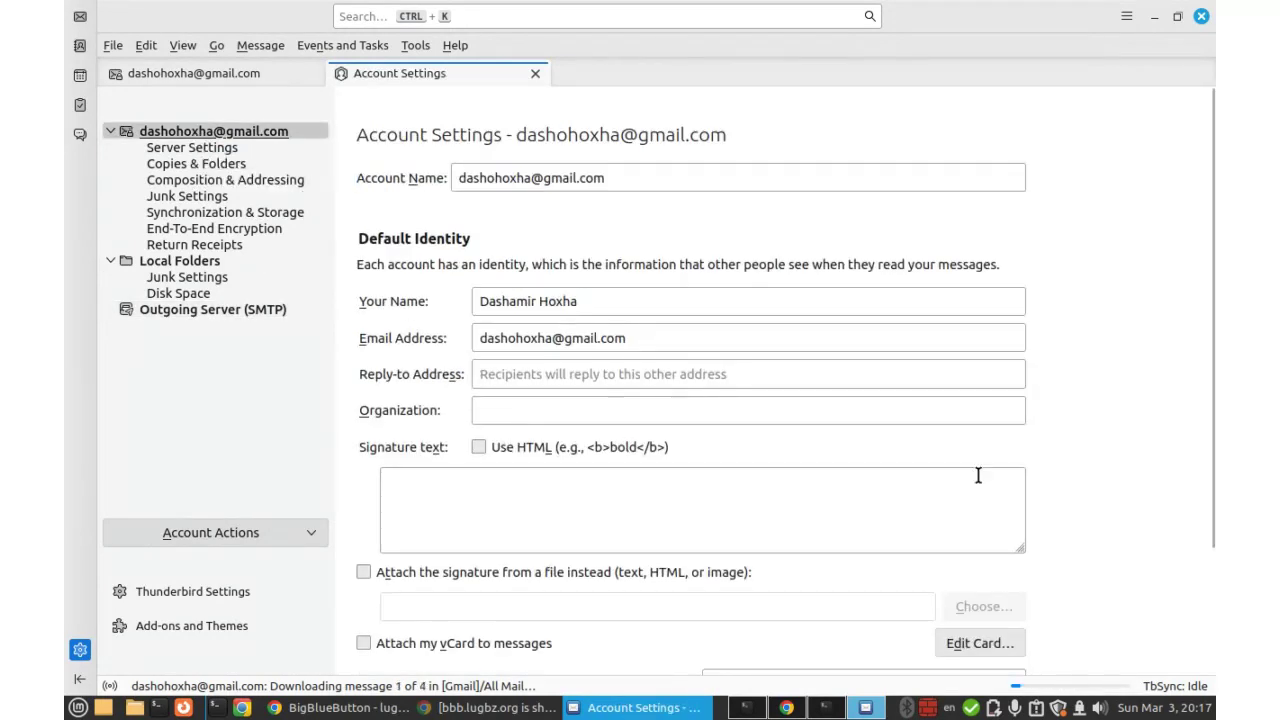
scroll(1023, 450, down, 3)
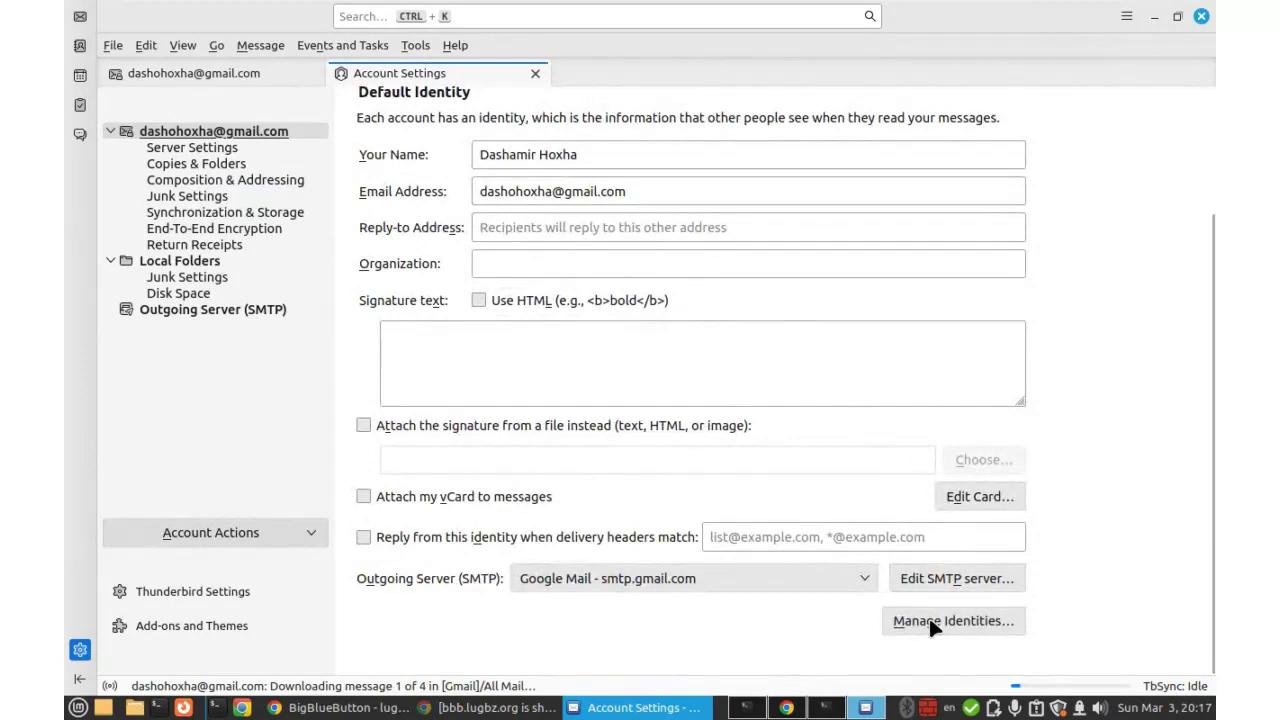
click(930, 620)
click(543, 400)
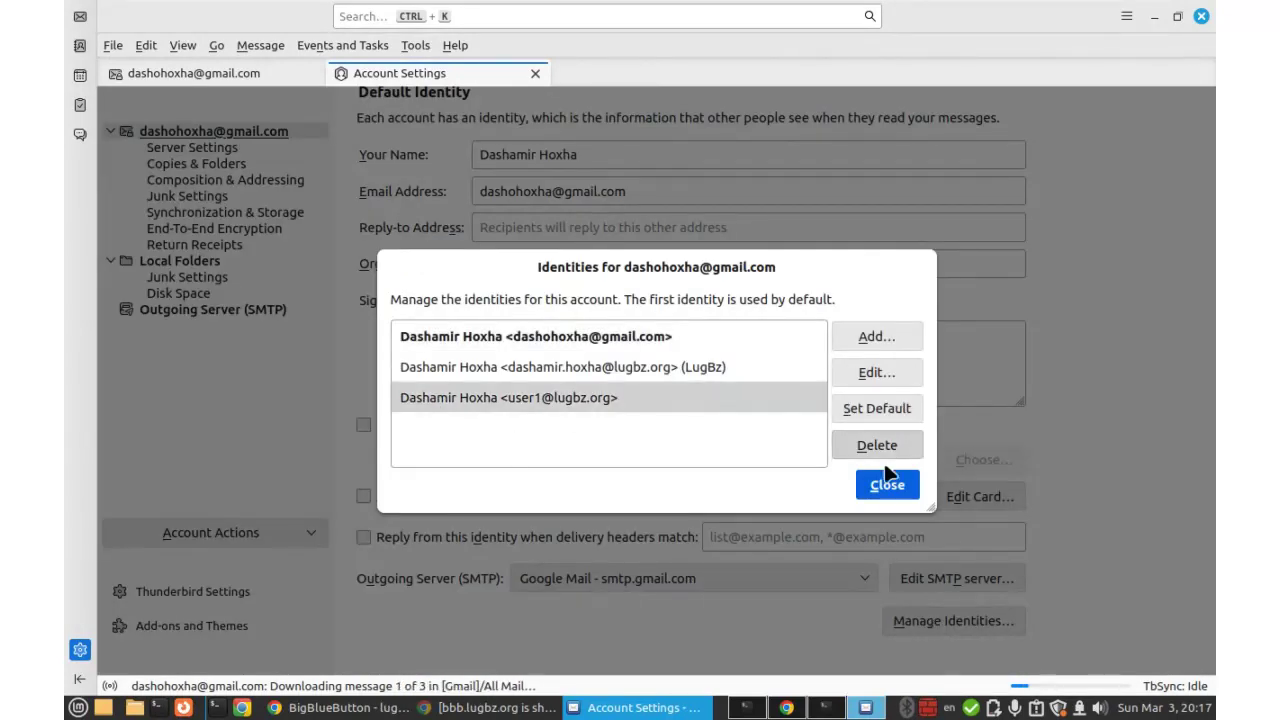
click(865, 371)
scroll(858, 412, down, 3)
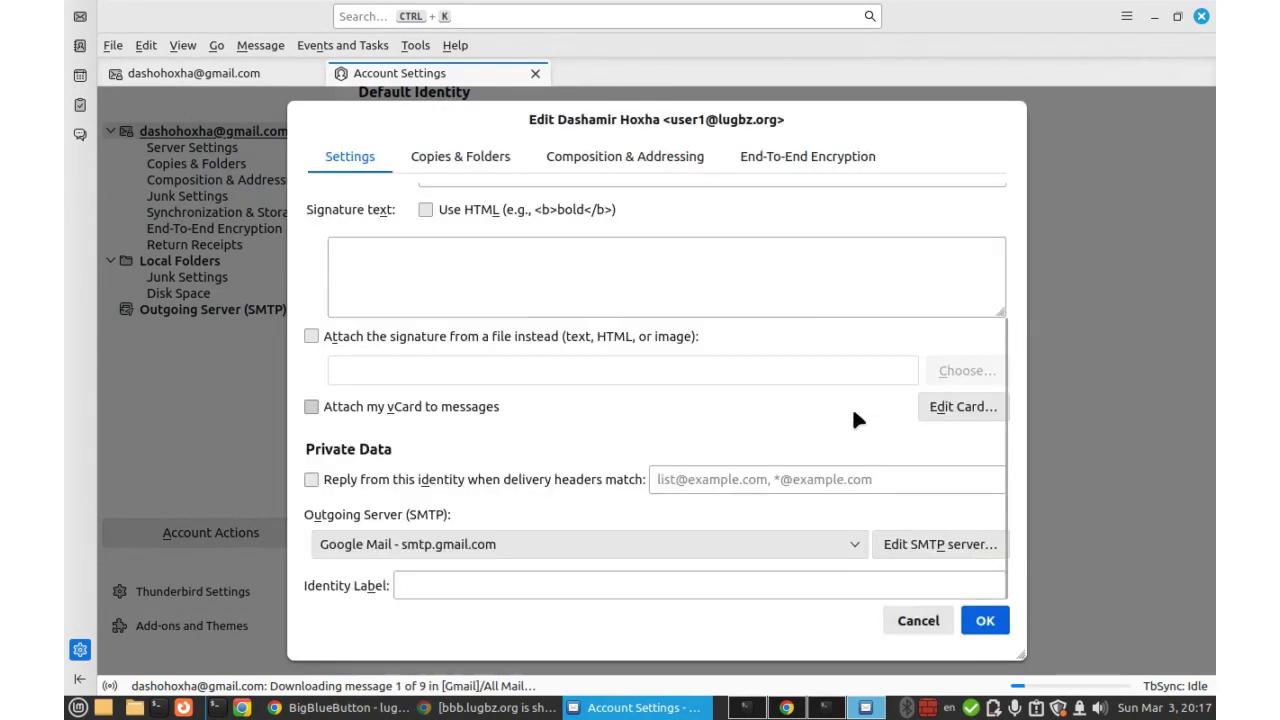
click(855, 544)
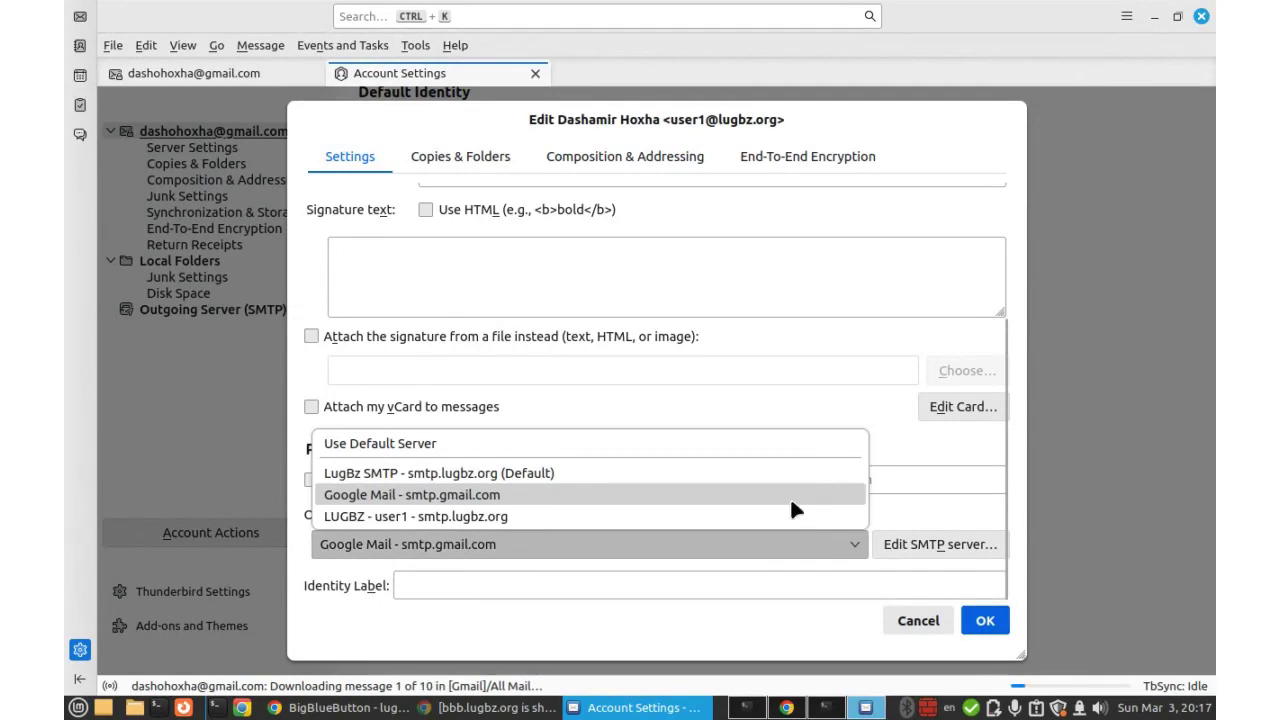
click(587, 580)
click(676, 550)
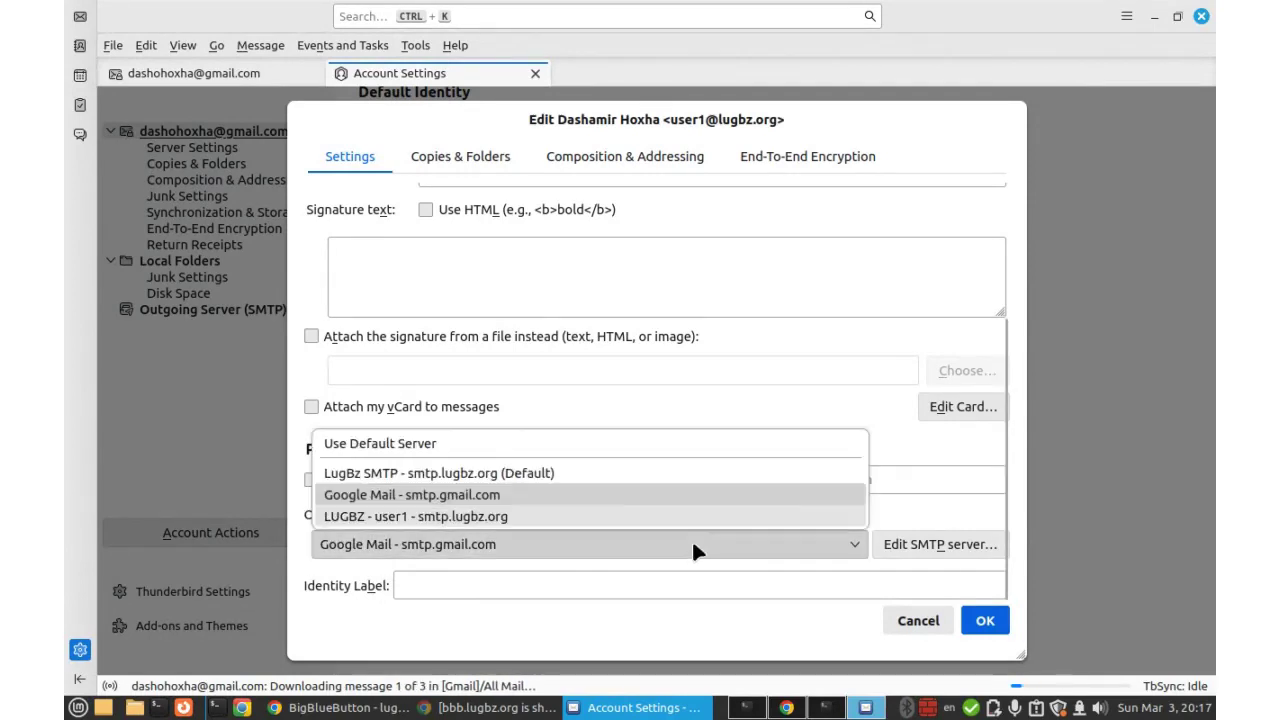
click(372, 516)
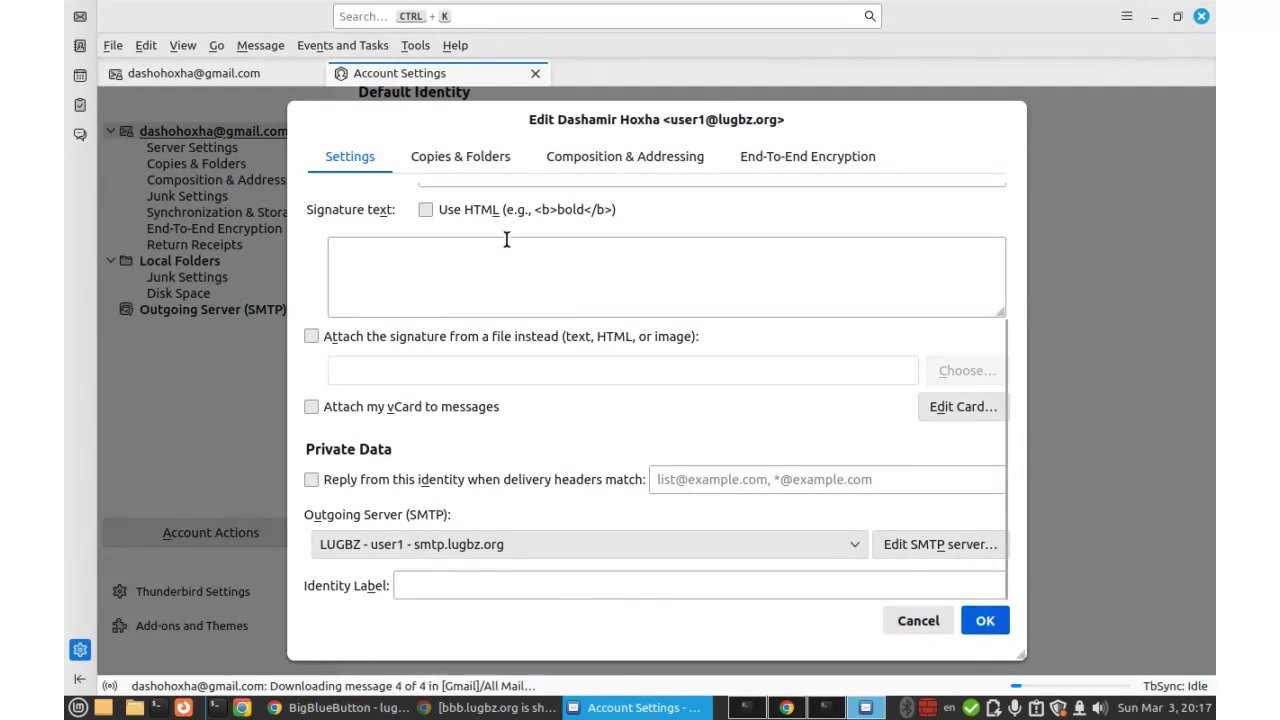
scroll(506, 240, up, 3)
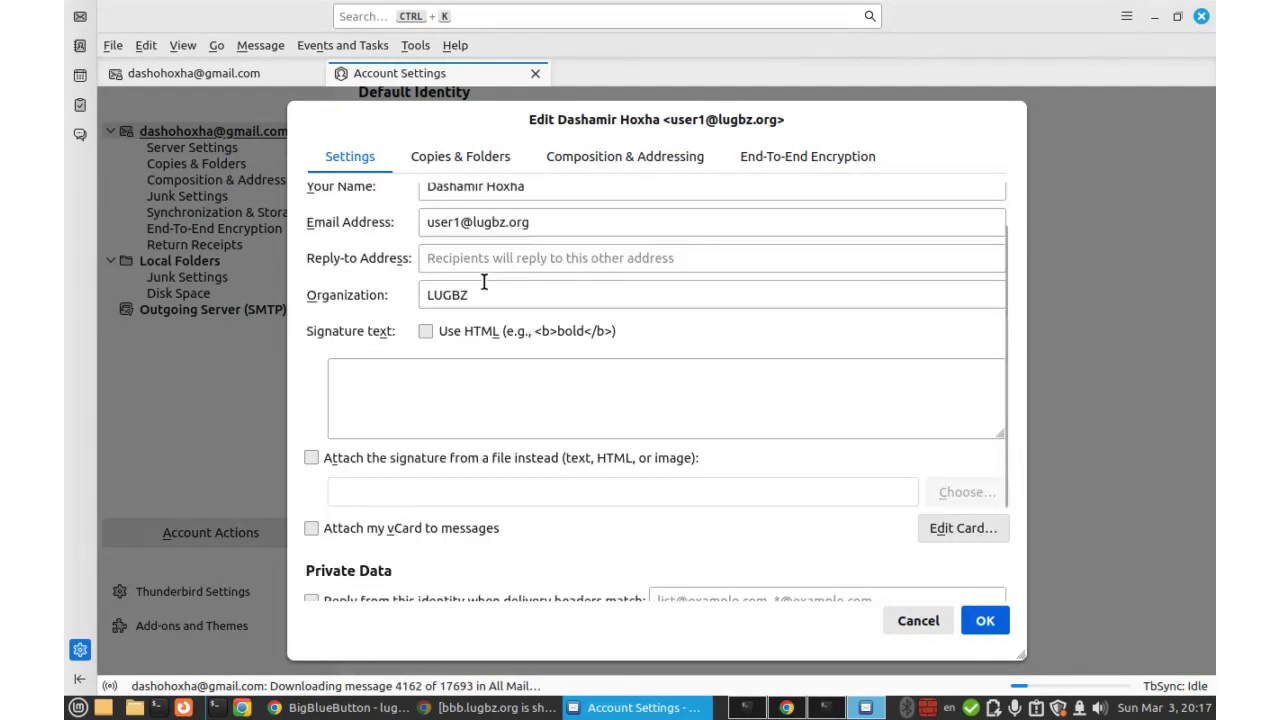
Under Copies & Folders, file the identity's sent copies in Sent on Local Folders, then show Local Folders.
click(441, 166)
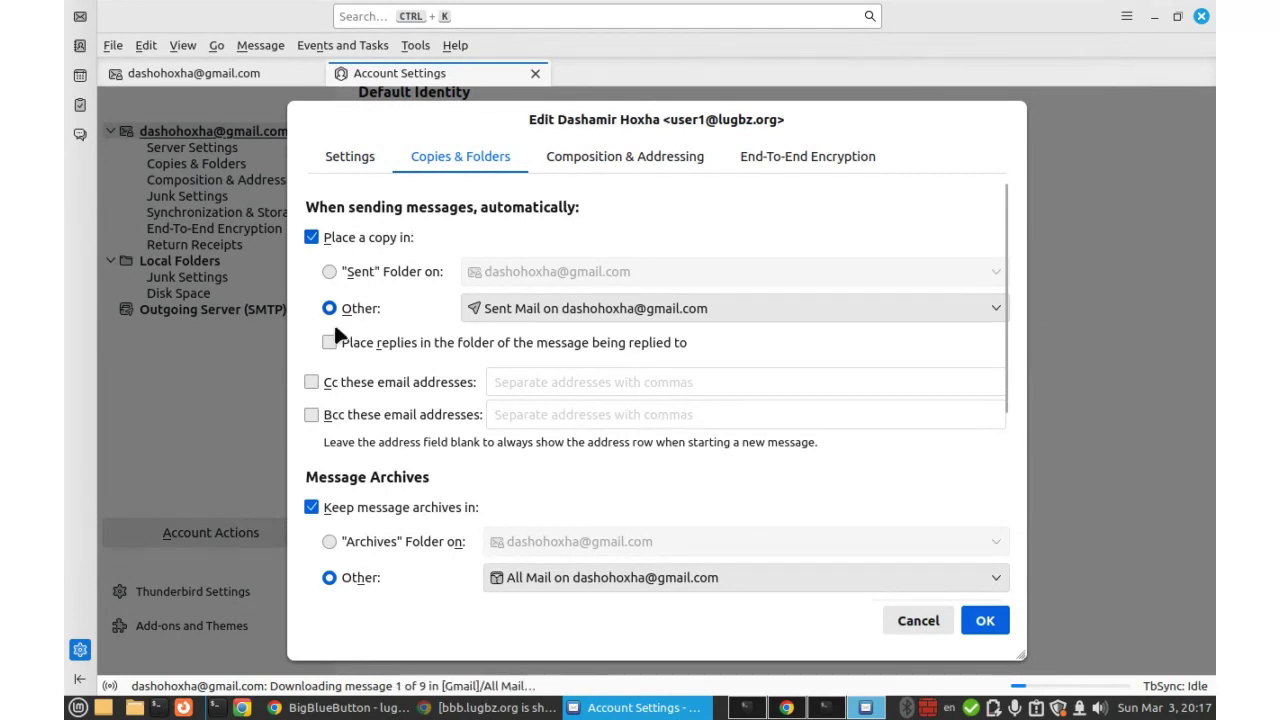
click(525, 315)
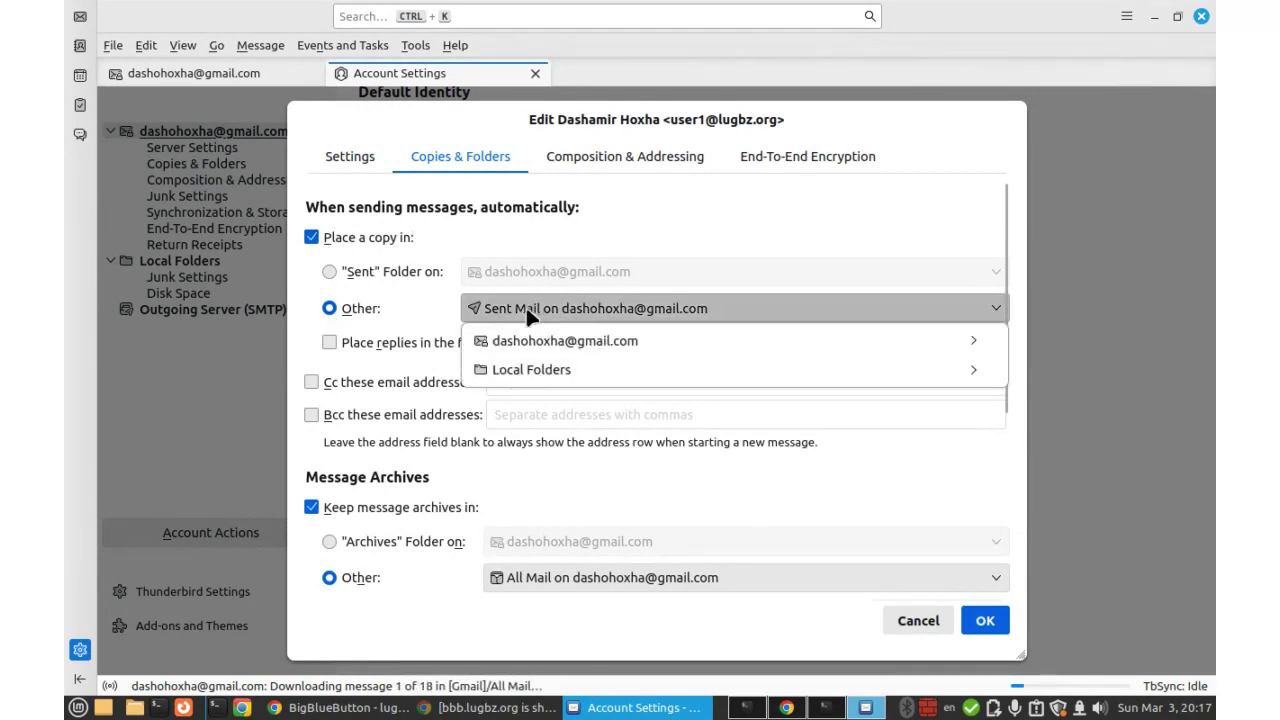
mouse_move(525, 370)
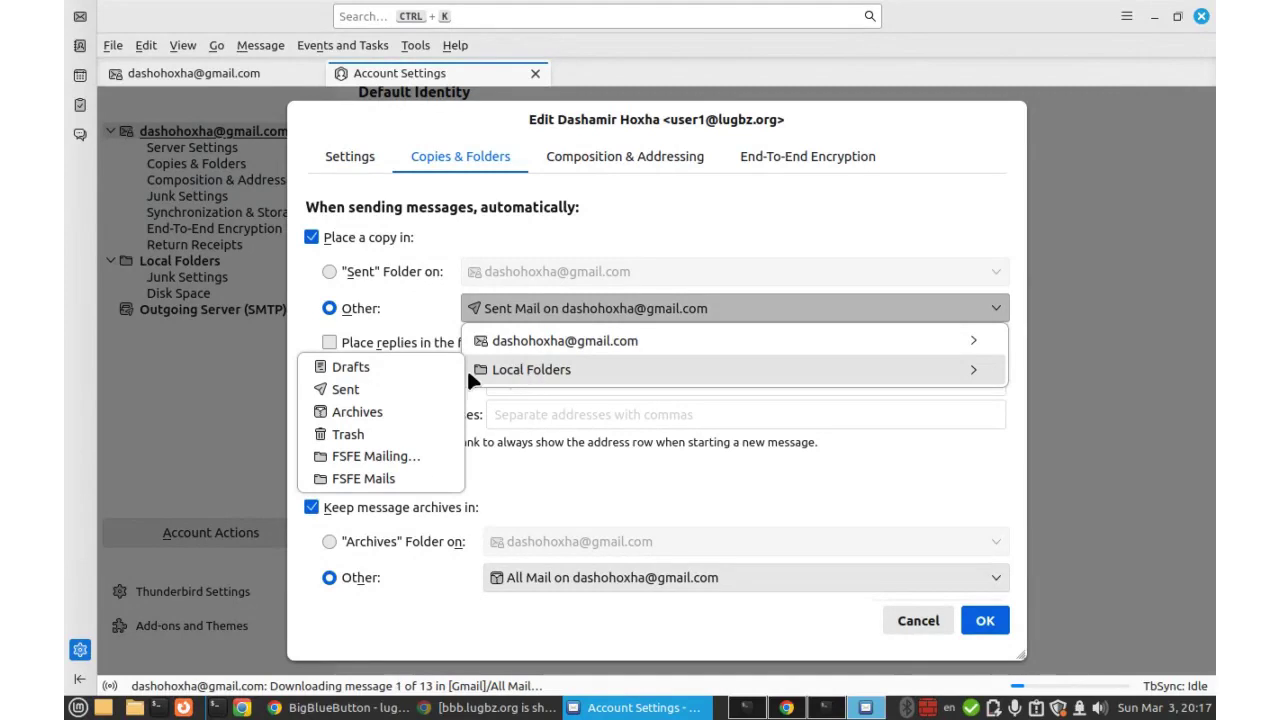
click(352, 392)
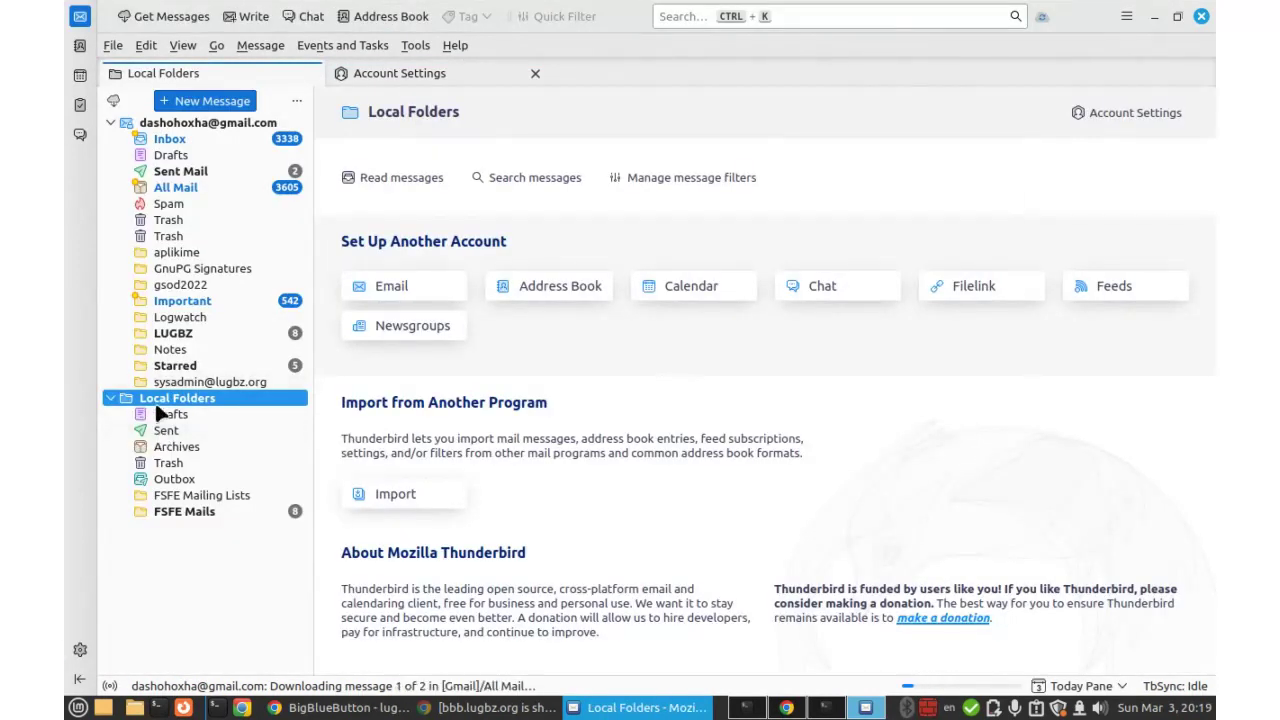
click(398, 70)
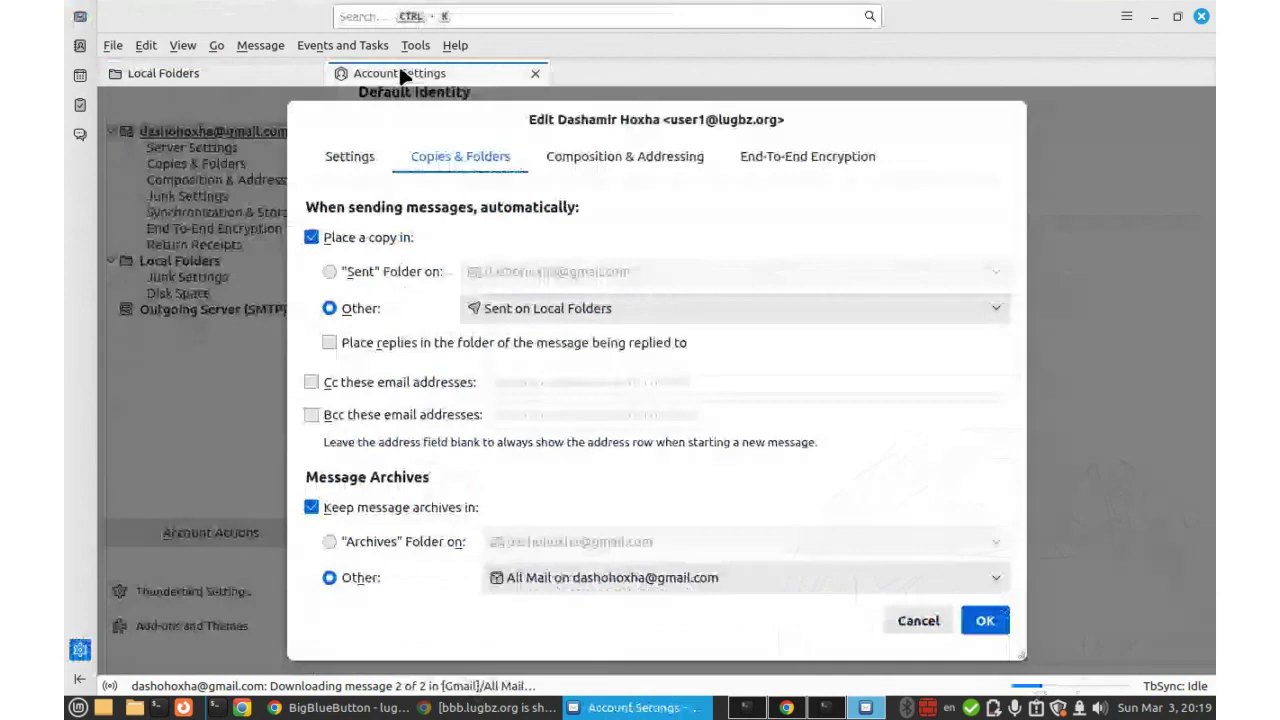
click(189, 73)
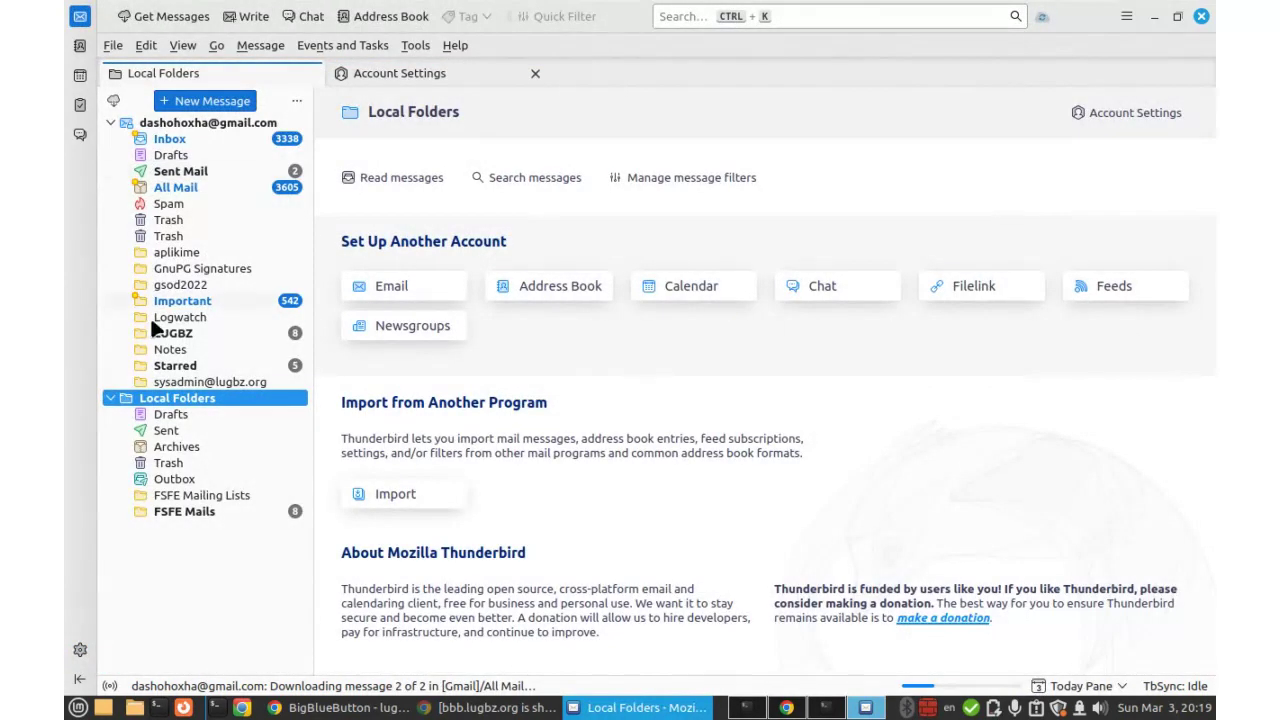
Create a new top-level folder named LUGBZ under Local Folders.
right_click(184, 406)
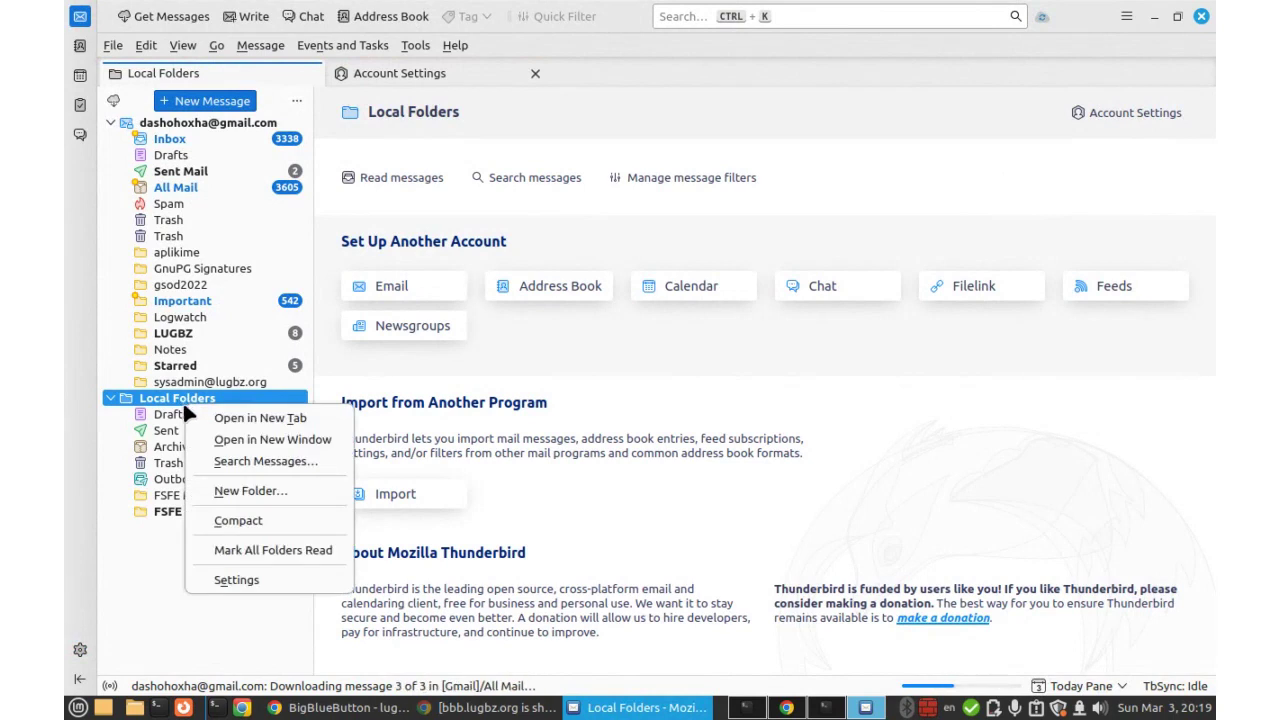
click(238, 485)
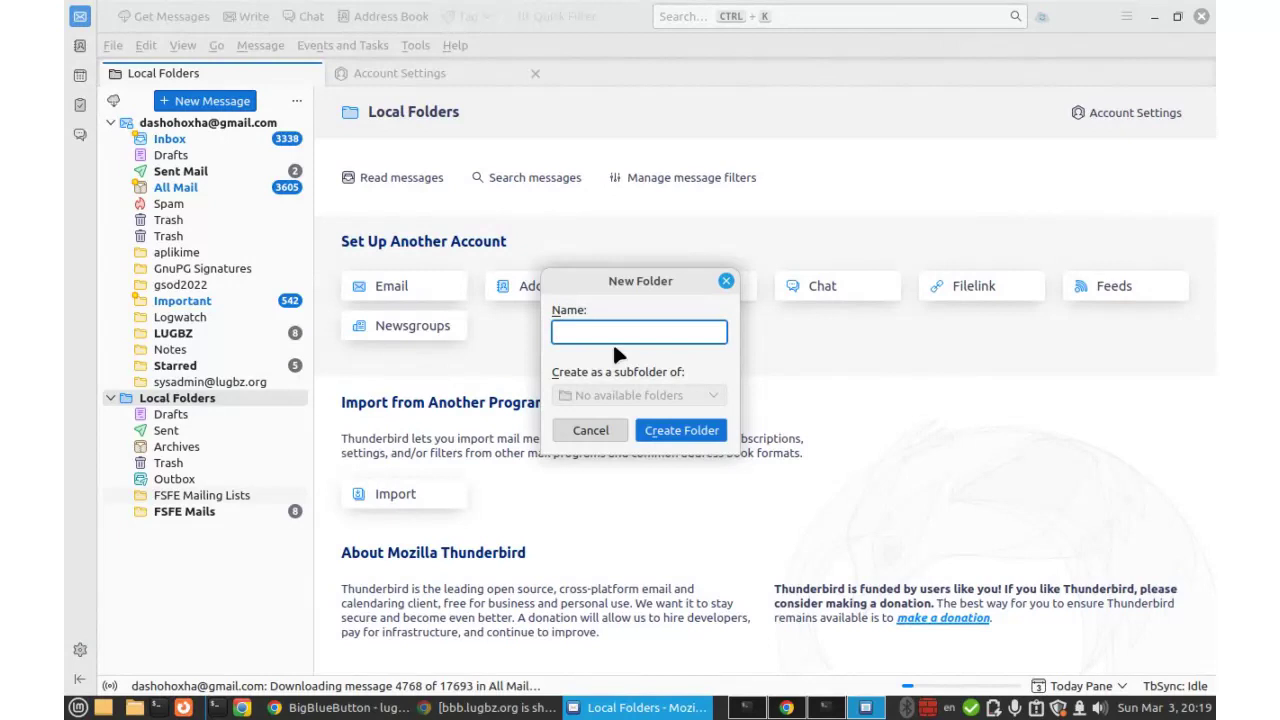
text(LU)
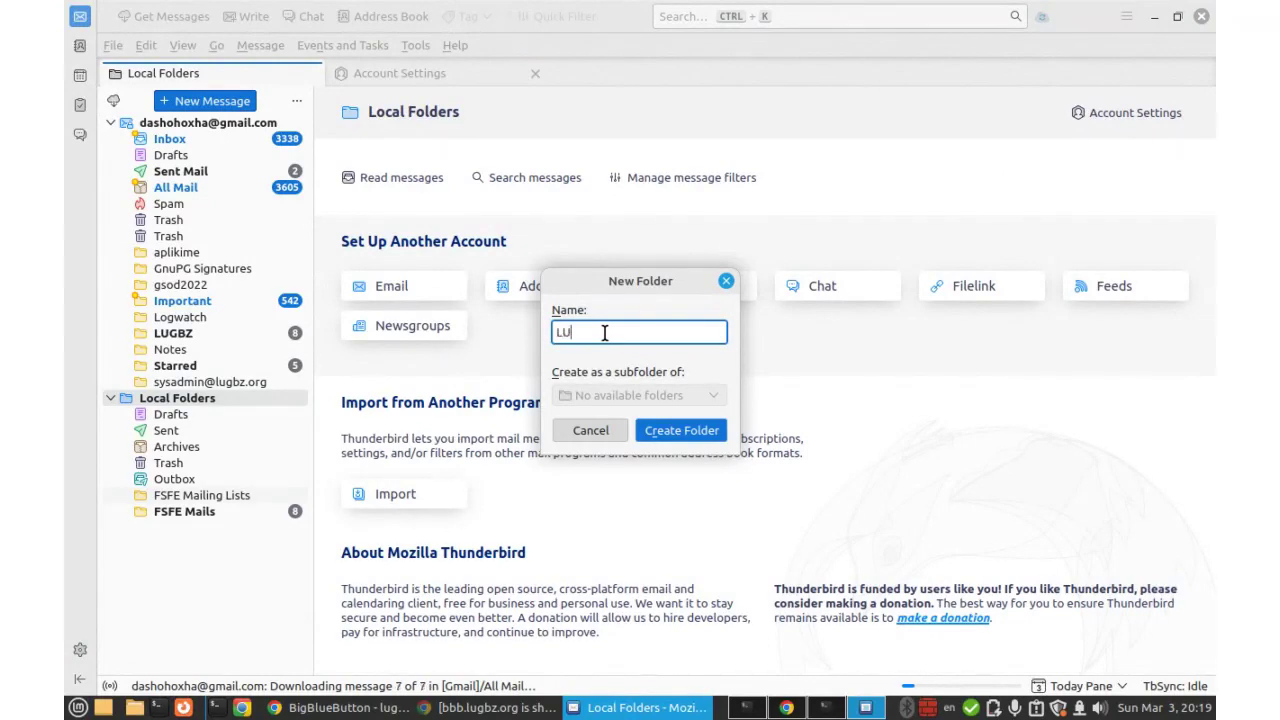
text(B)
text(GB)
text(Z - Le)
text(nt)
click(682, 430)
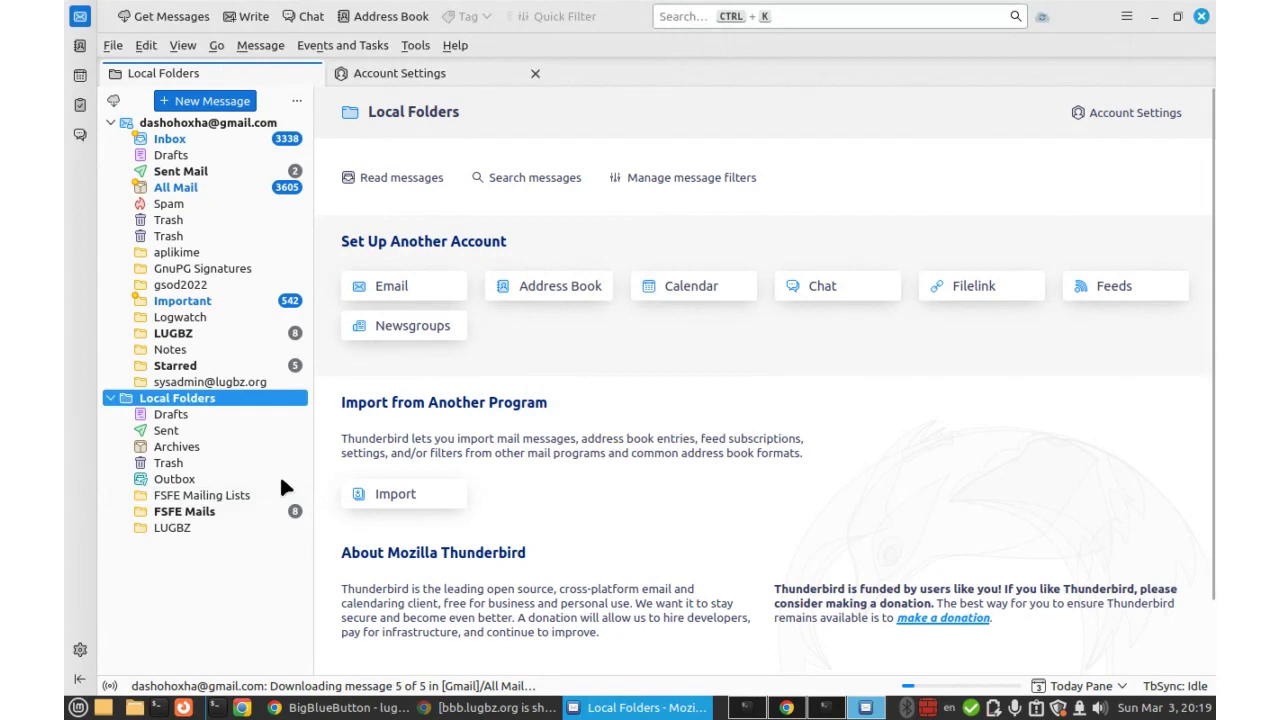
Create three subfolders inside LUGBZ, one after another: Sent, Archive and Drafts.
click(160, 526)
right_click(166, 530)
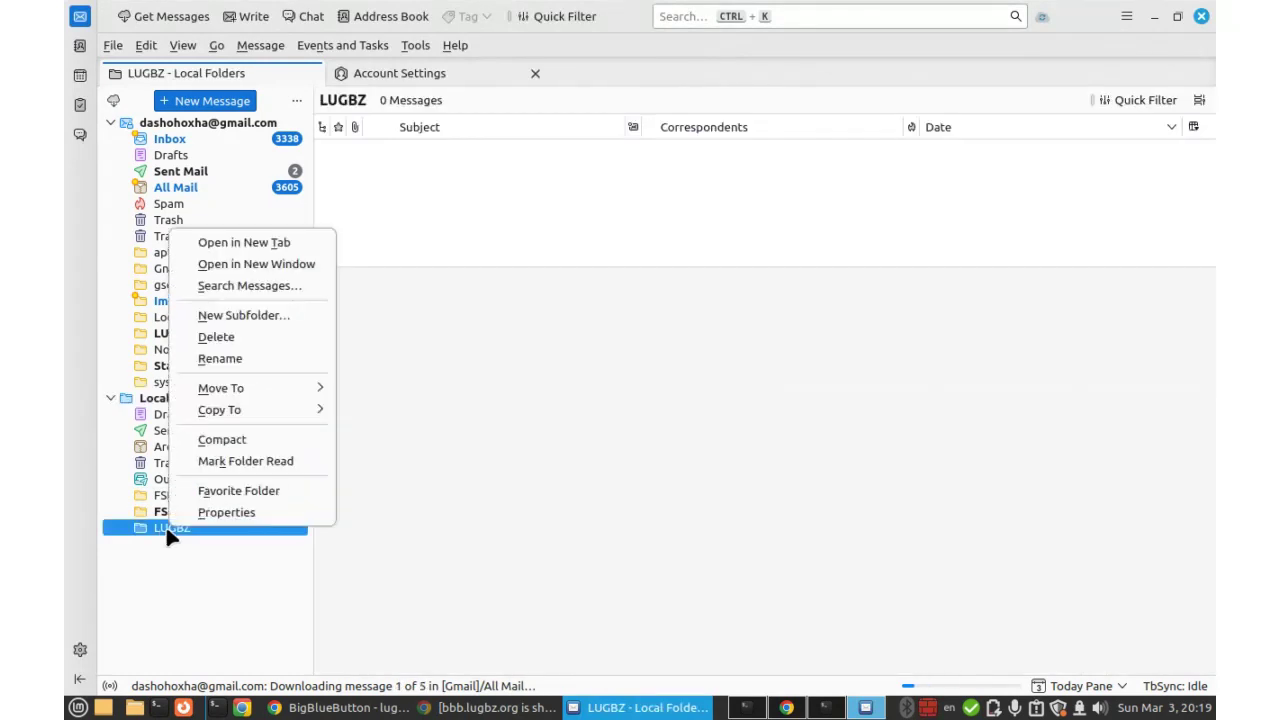
click(252, 315)
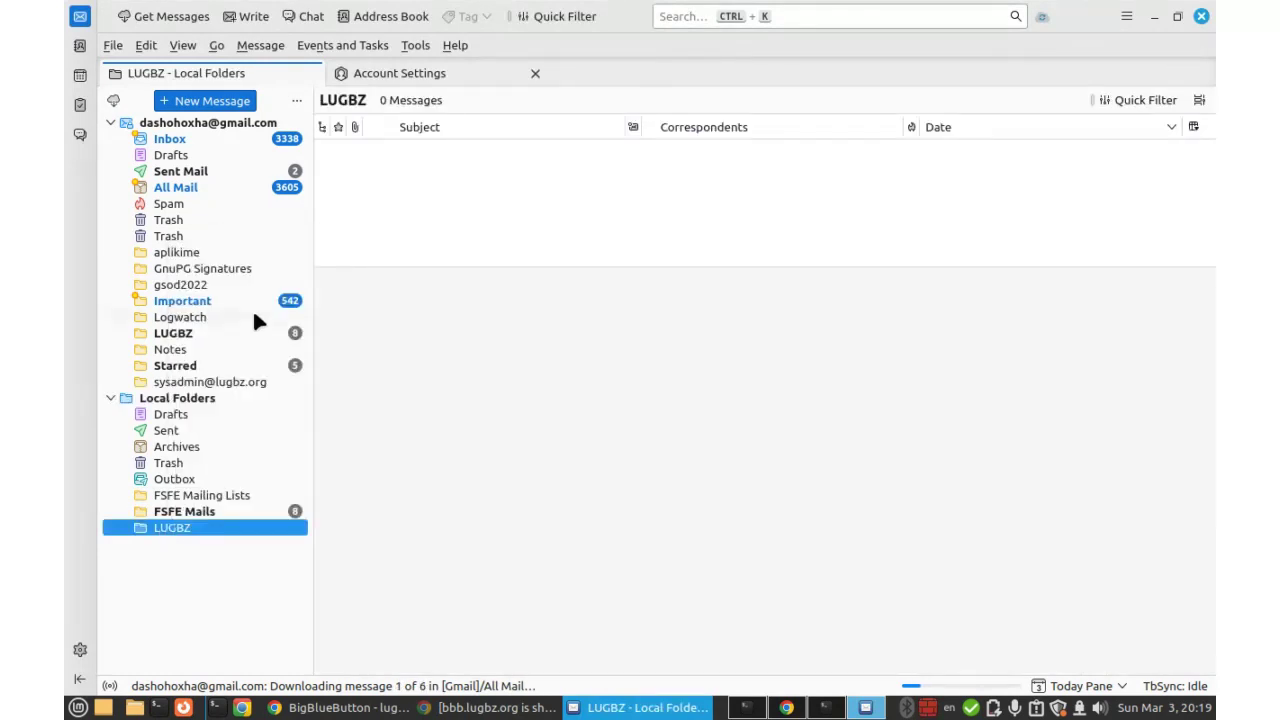
text(Sent)
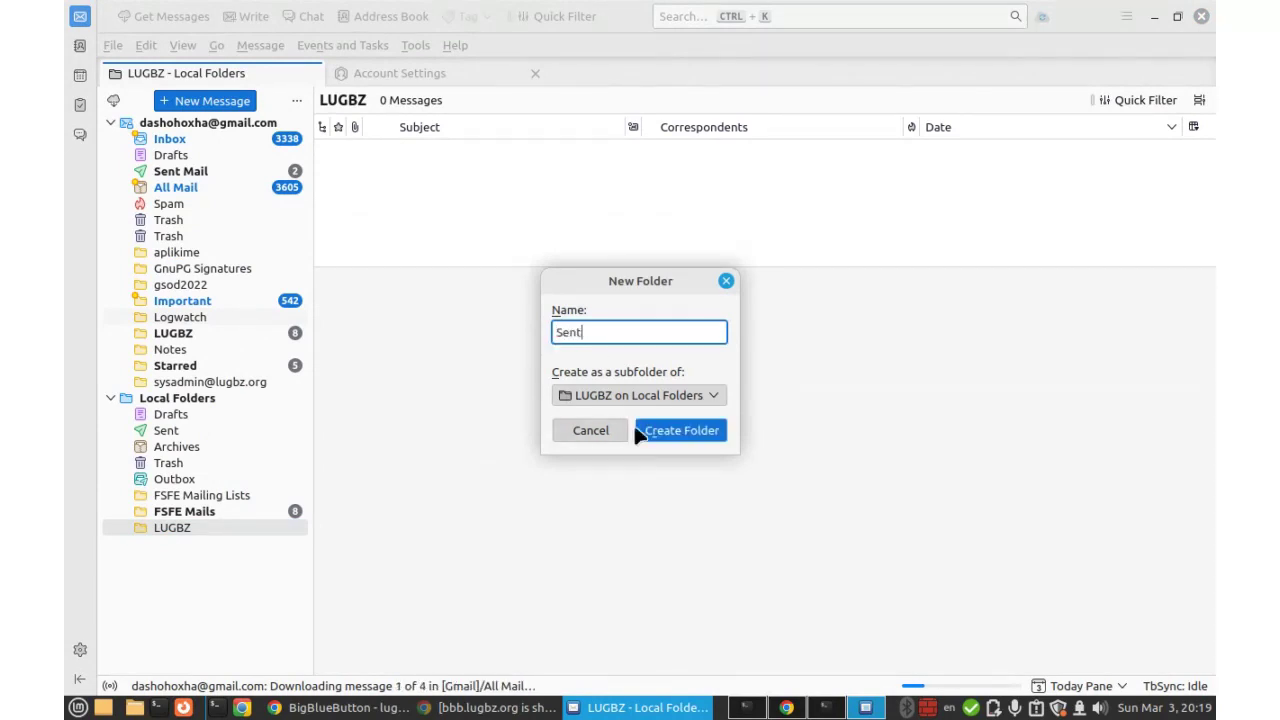
click(660, 432)
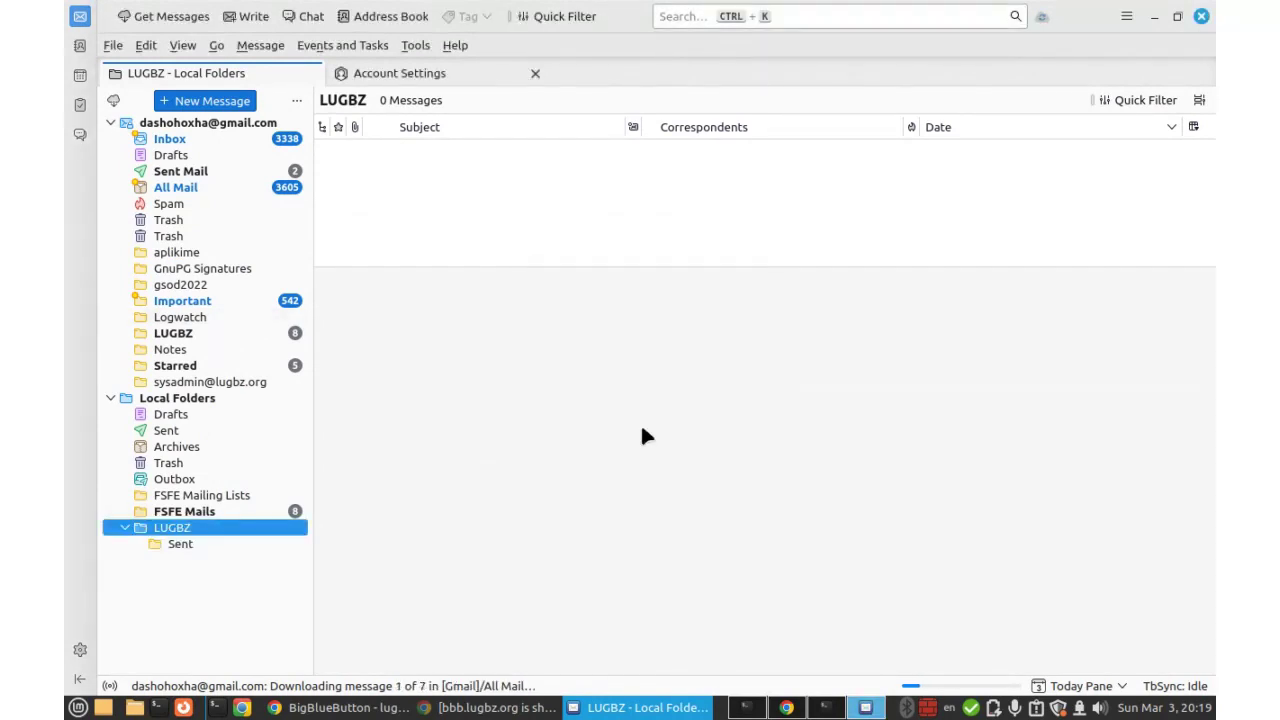
right_click(172, 530)
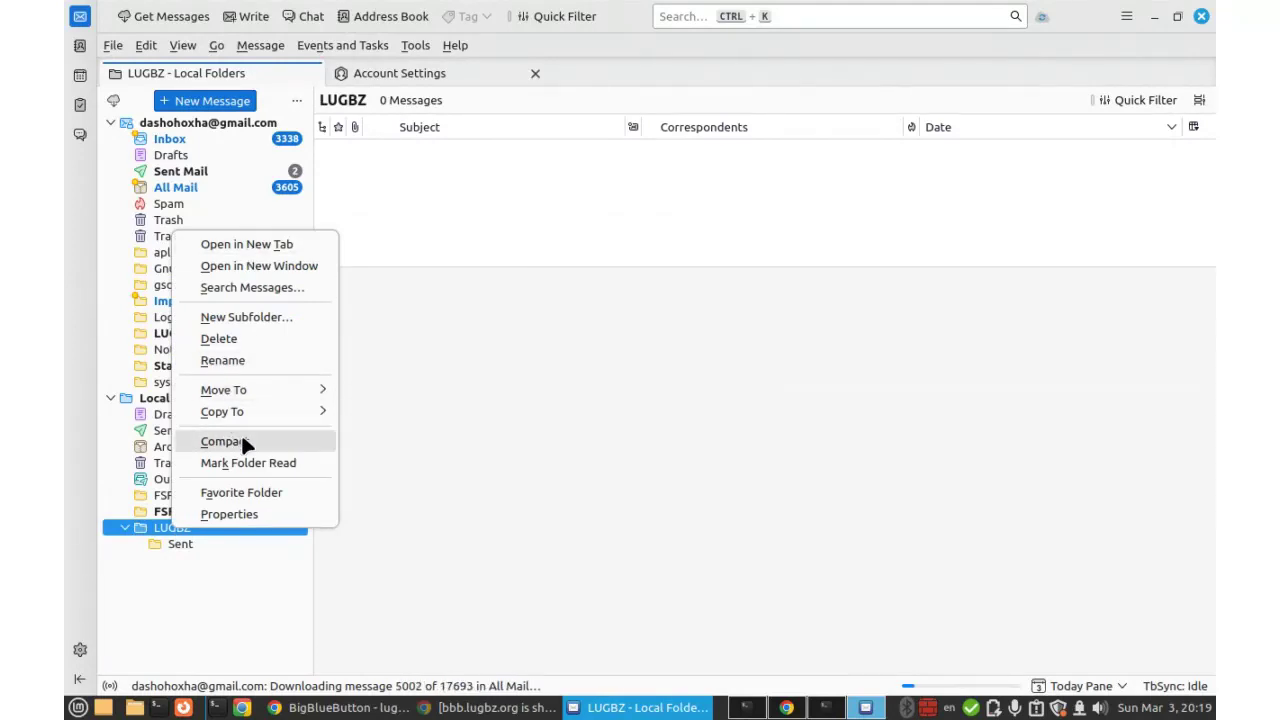
click(237, 318)
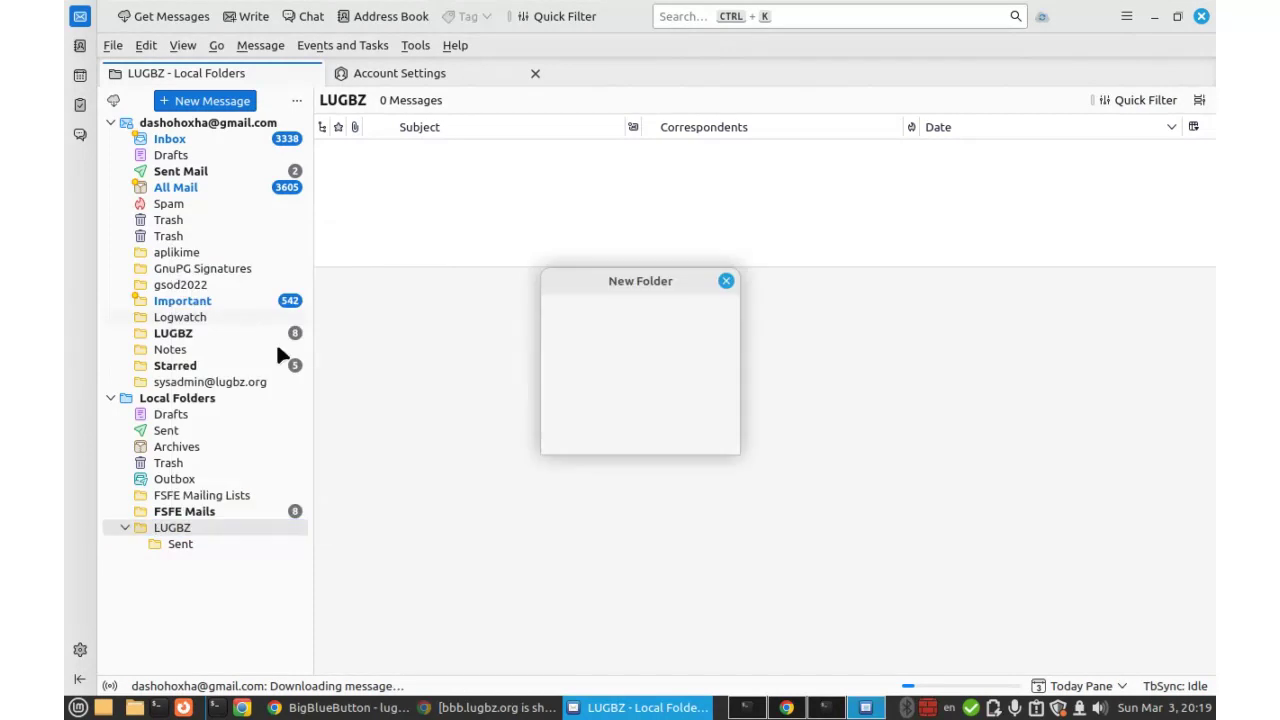
text(Ar)
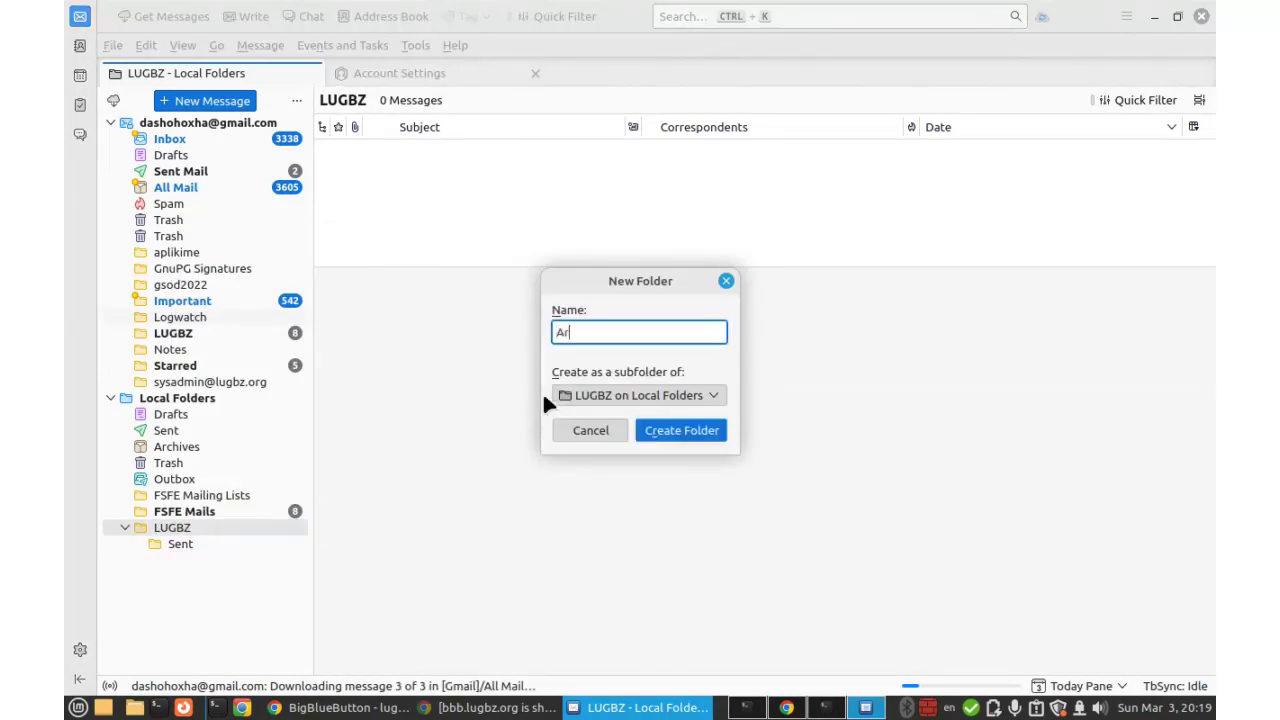
text(chive)
click(682, 430)
right_click(180, 527)
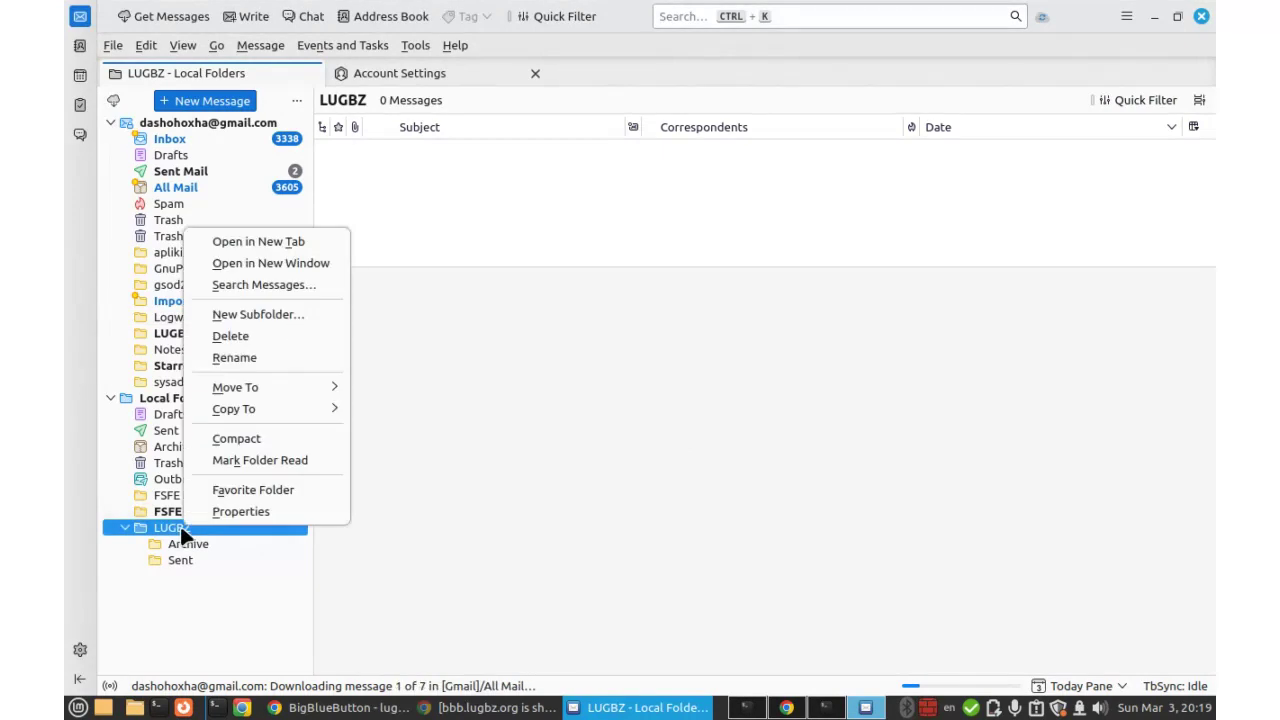
click(259, 313)
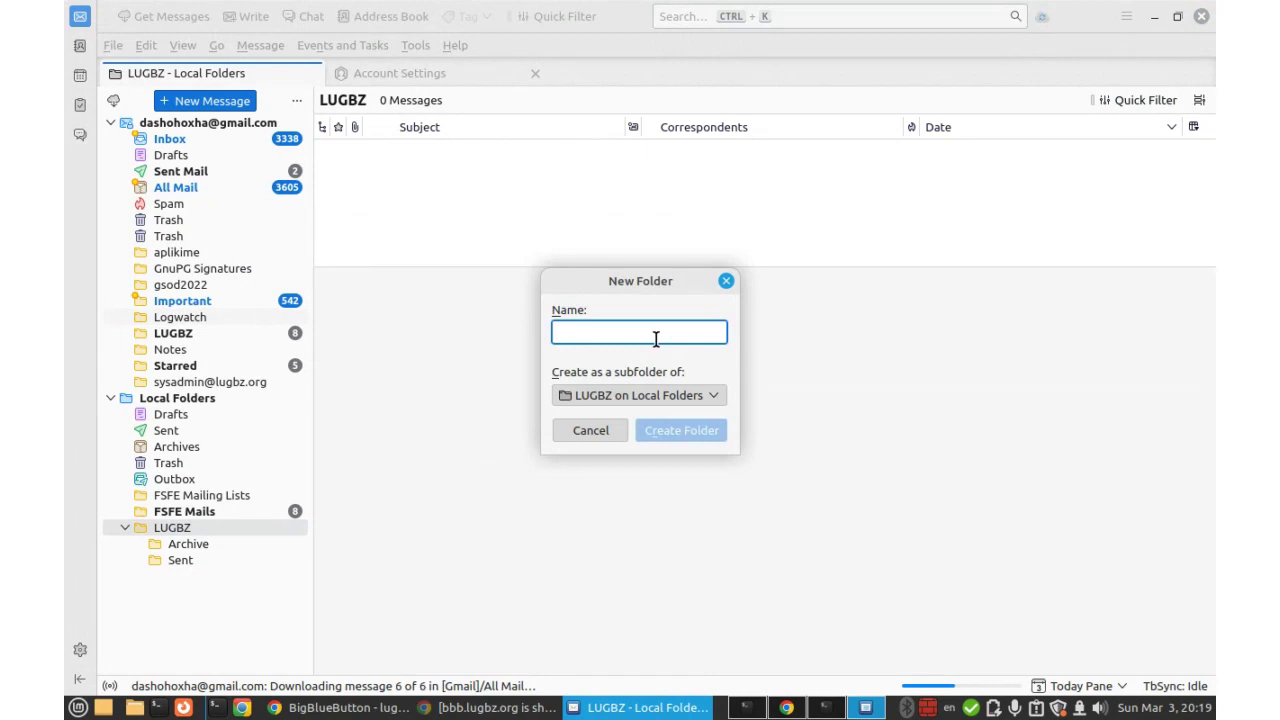
text(Draft)
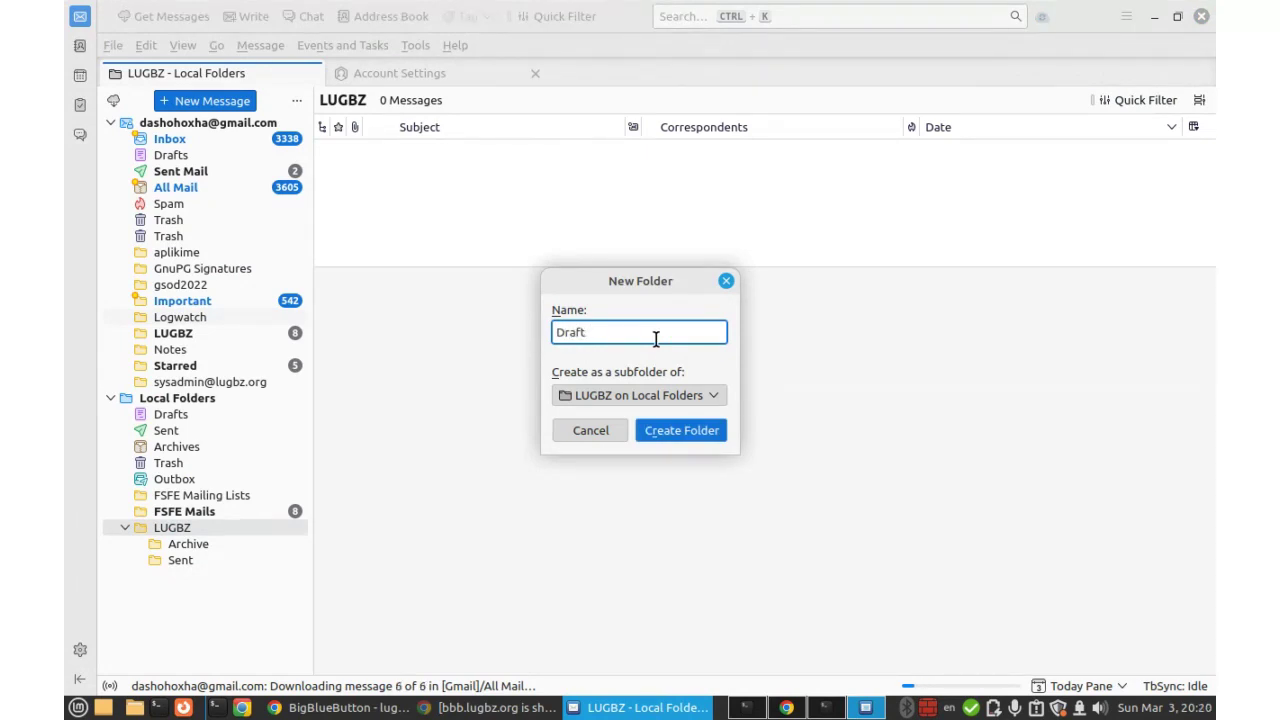
text(s)
click(677, 431)
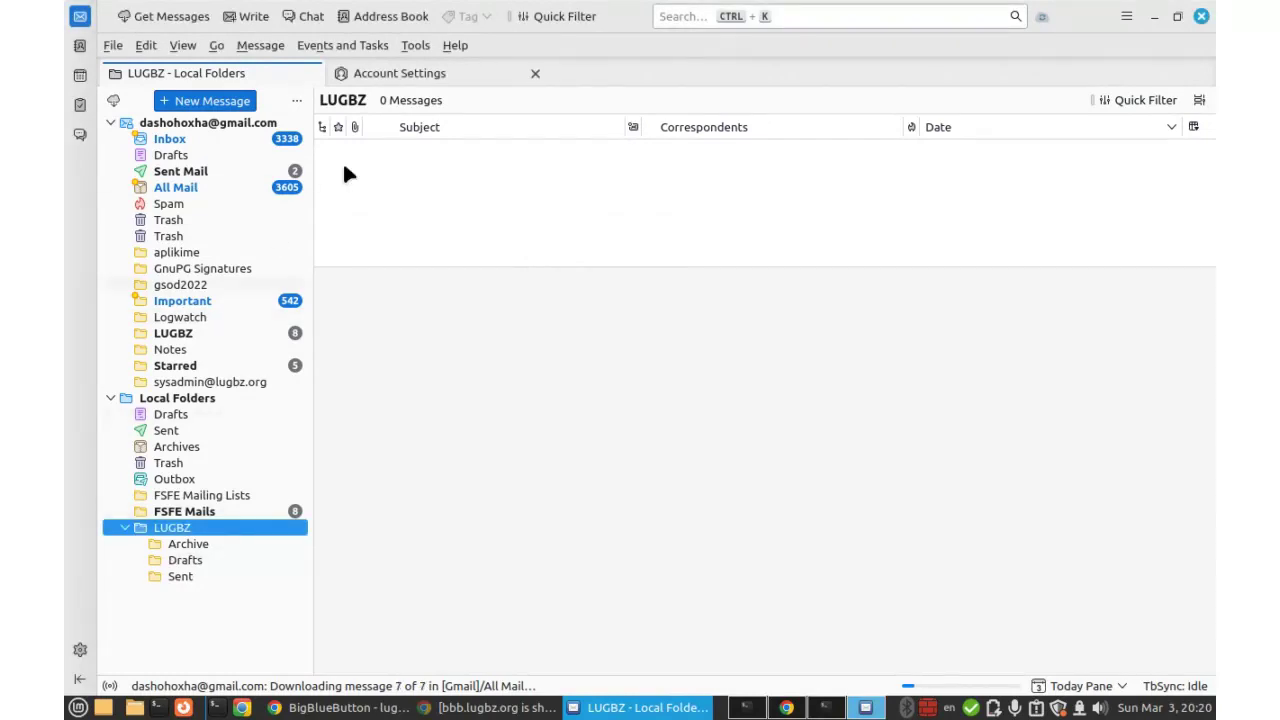
Store sent copies of the lugbz.org identity in the LUGBZ Sent folder.
click(401, 73)
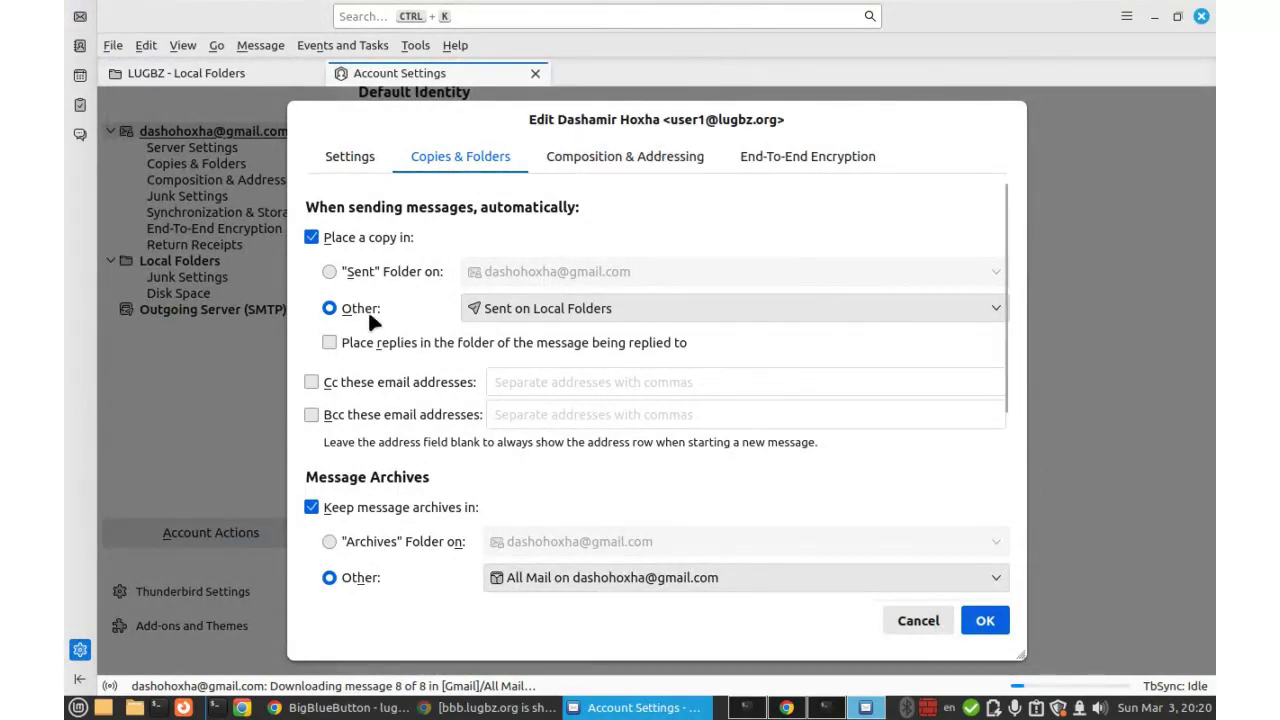
click(511, 314)
mouse_move(511, 370)
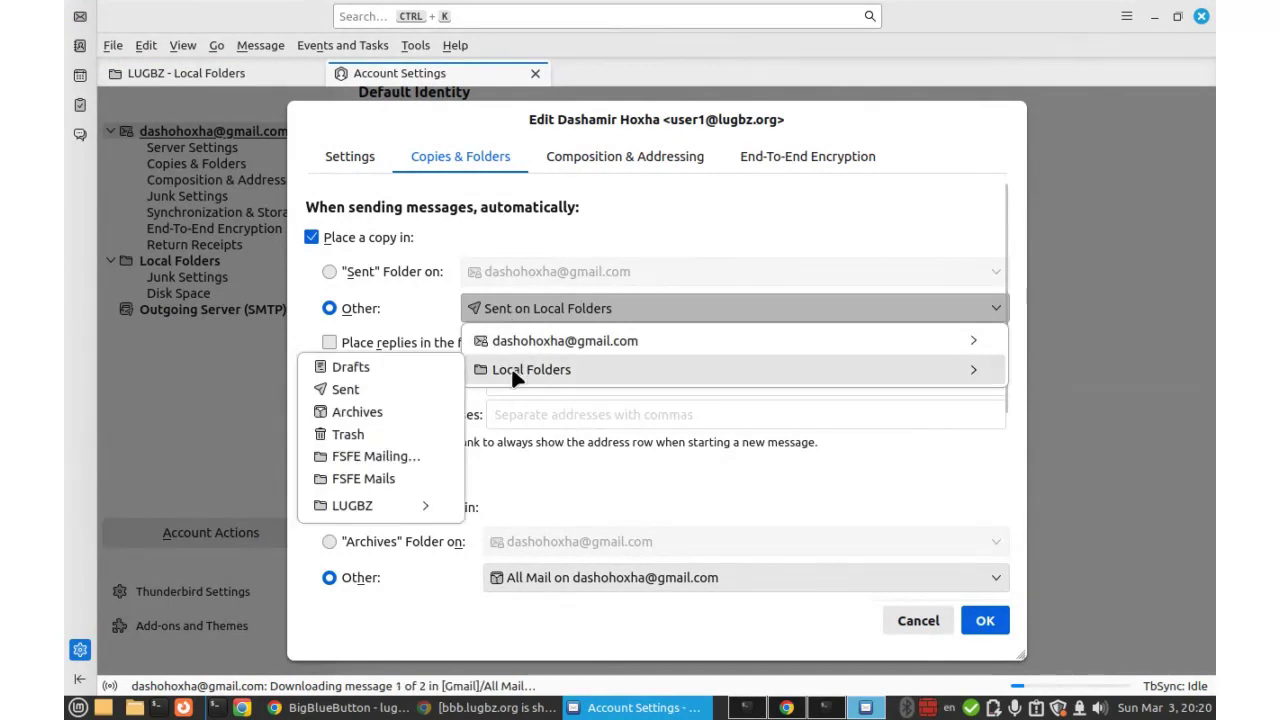
mouse_move(390, 506)
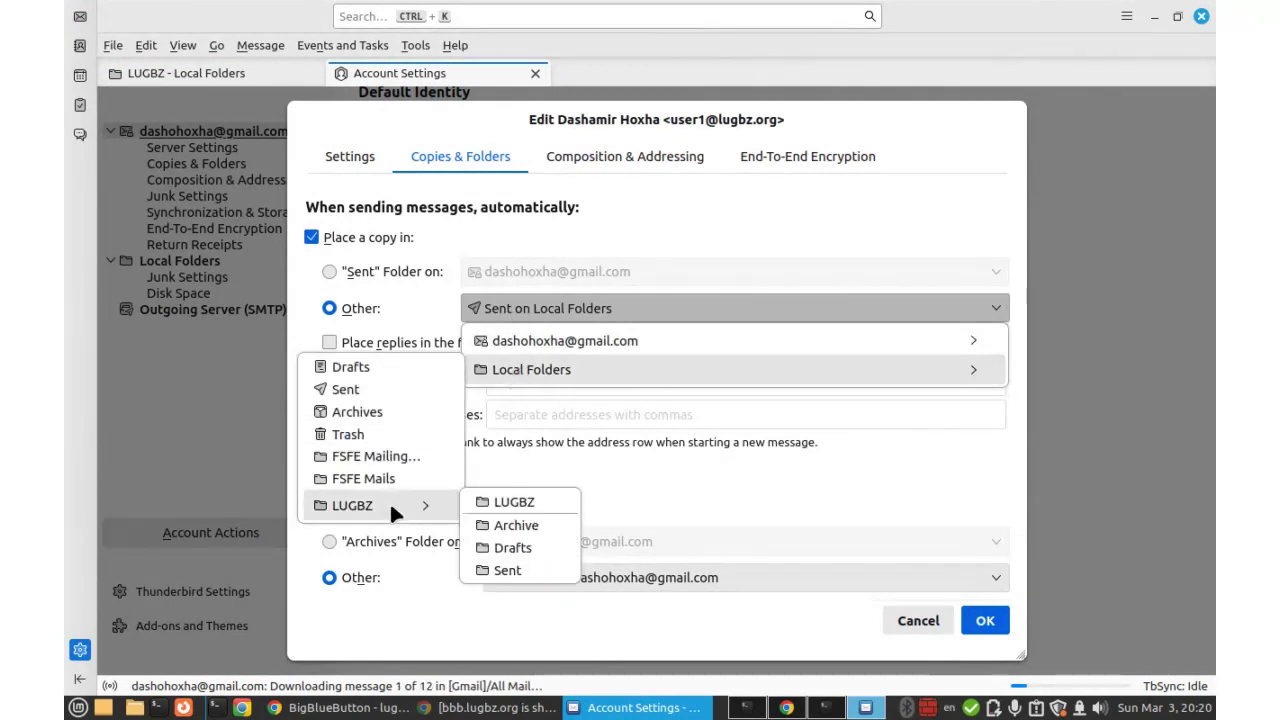
click(507, 571)
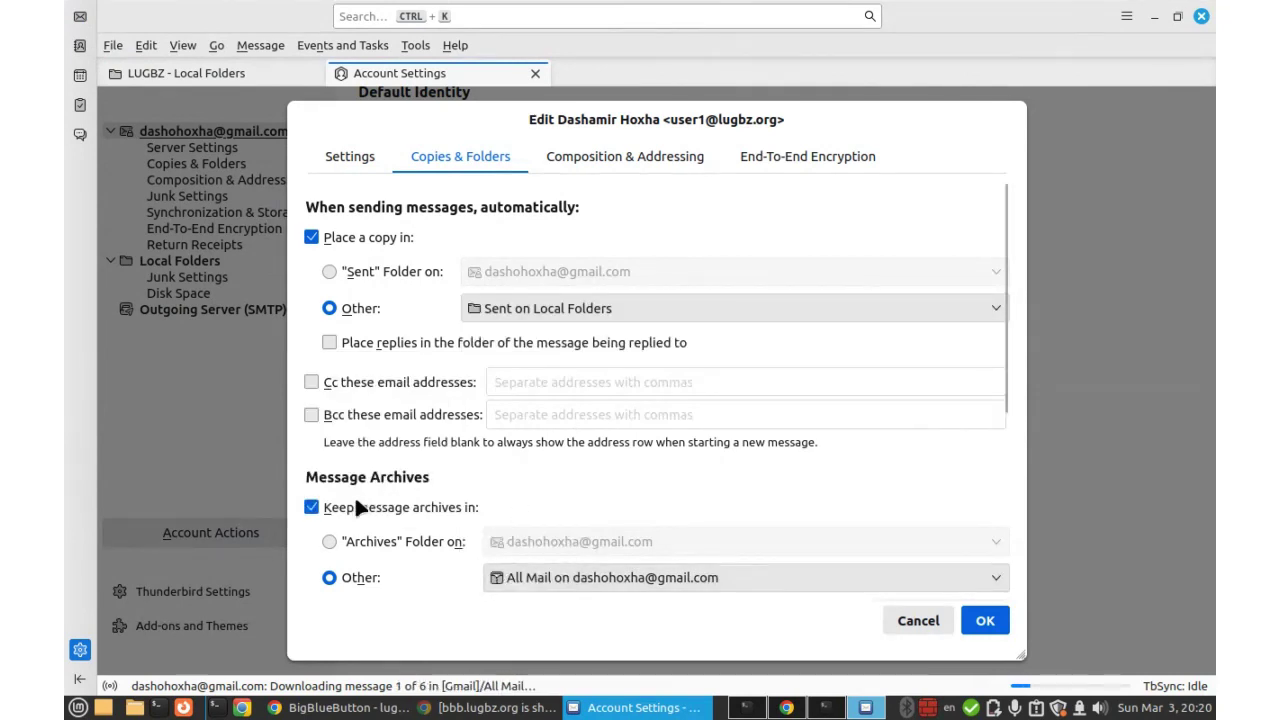
Keep message archives on, filed in the LUGBZ Archive folder in Local Folders.
scroll(452, 369, down, 4)
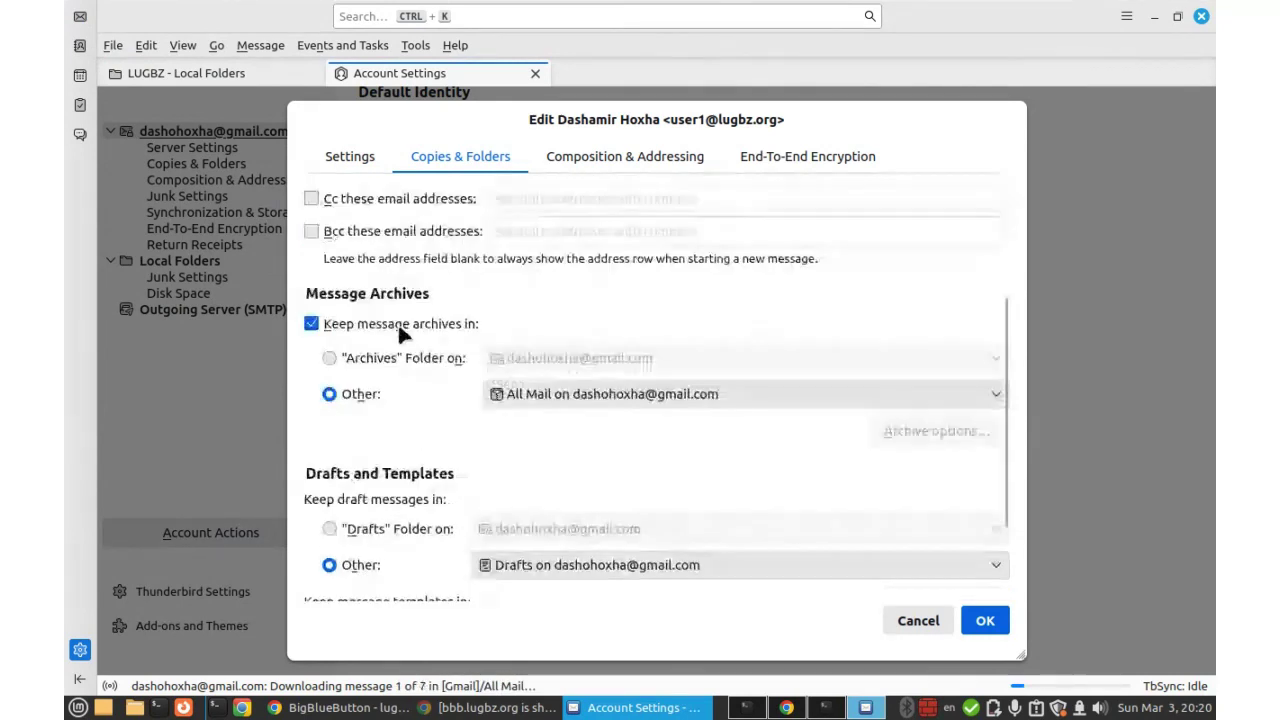
click(311, 324)
click(311, 324)
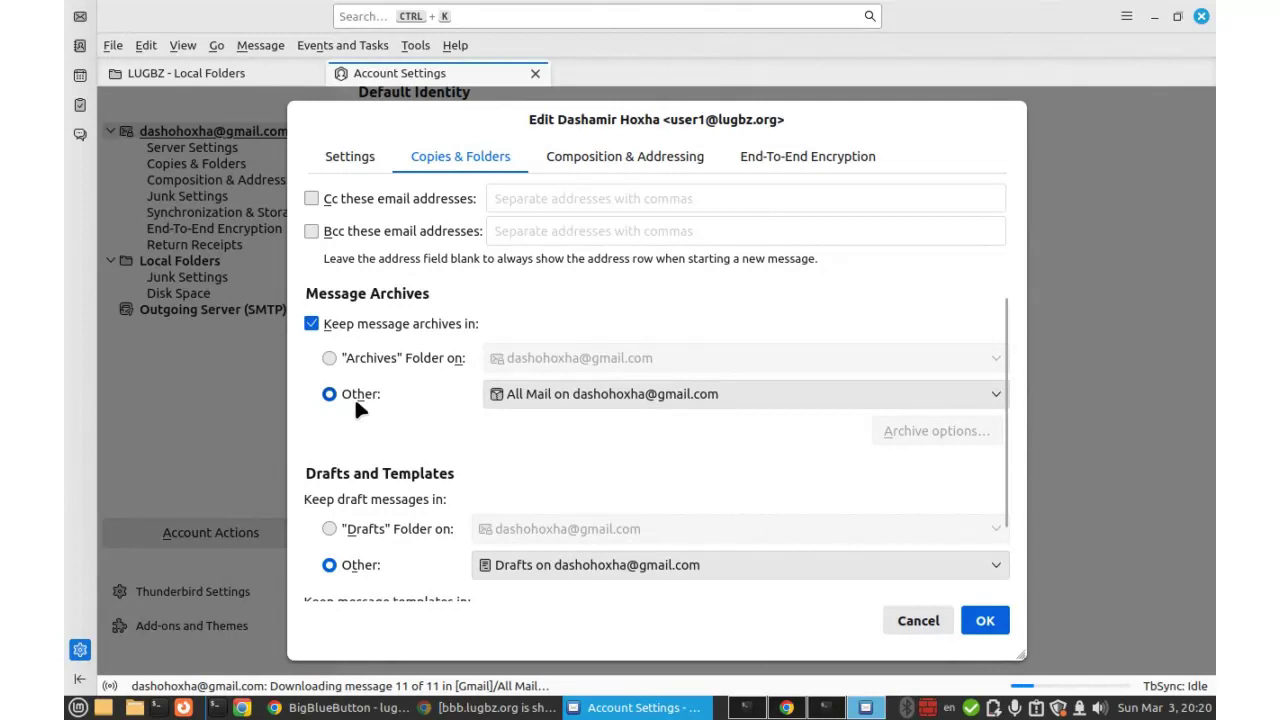
click(569, 390)
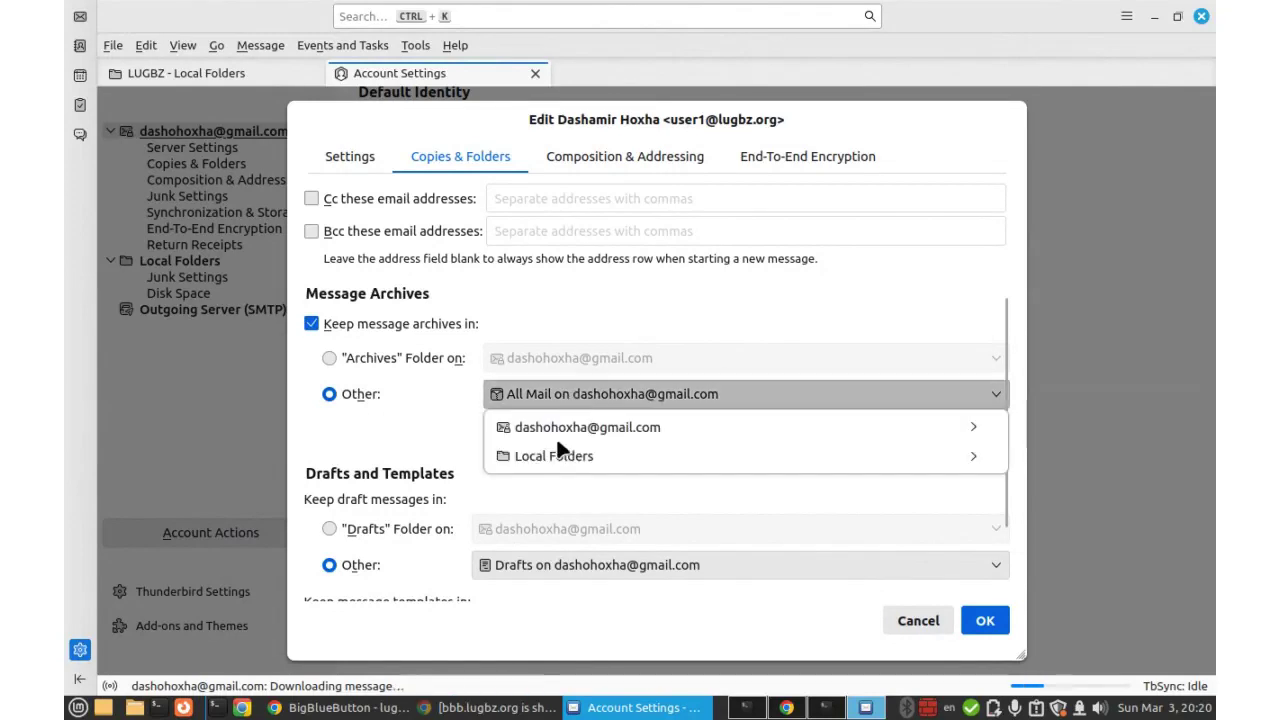
mouse_move(560, 456)
mouse_move(376, 588)
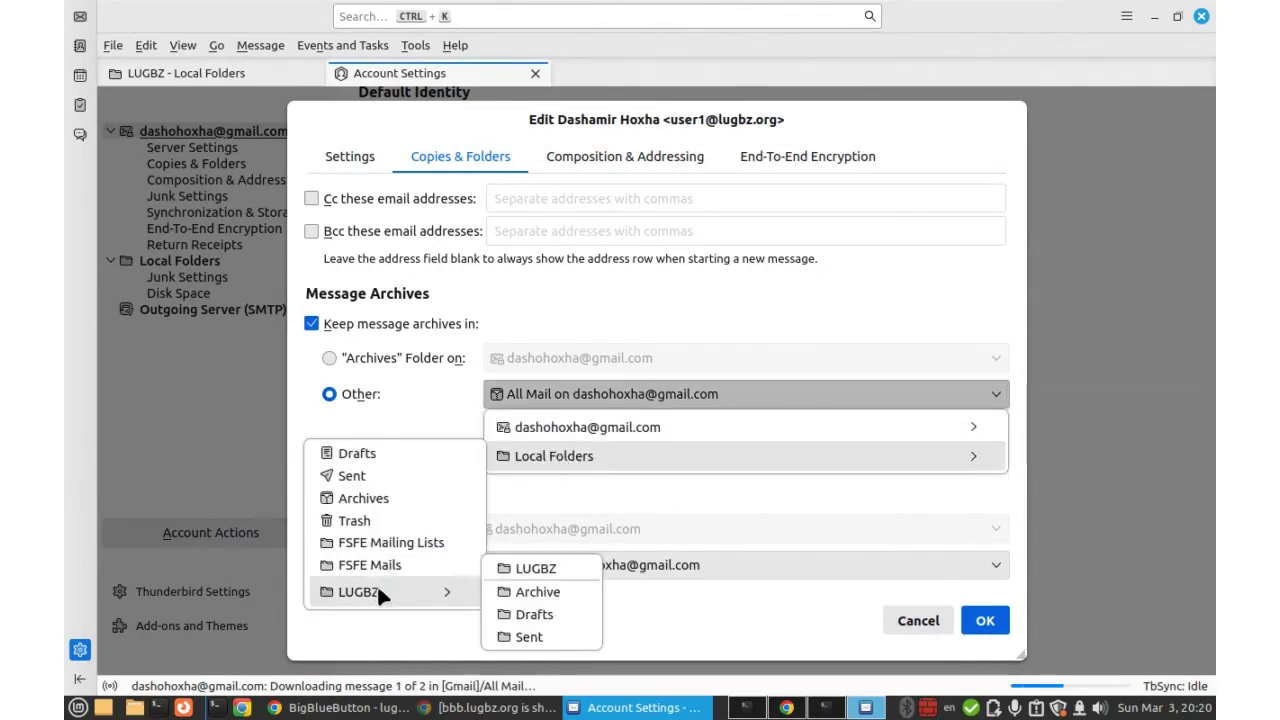
click(545, 590)
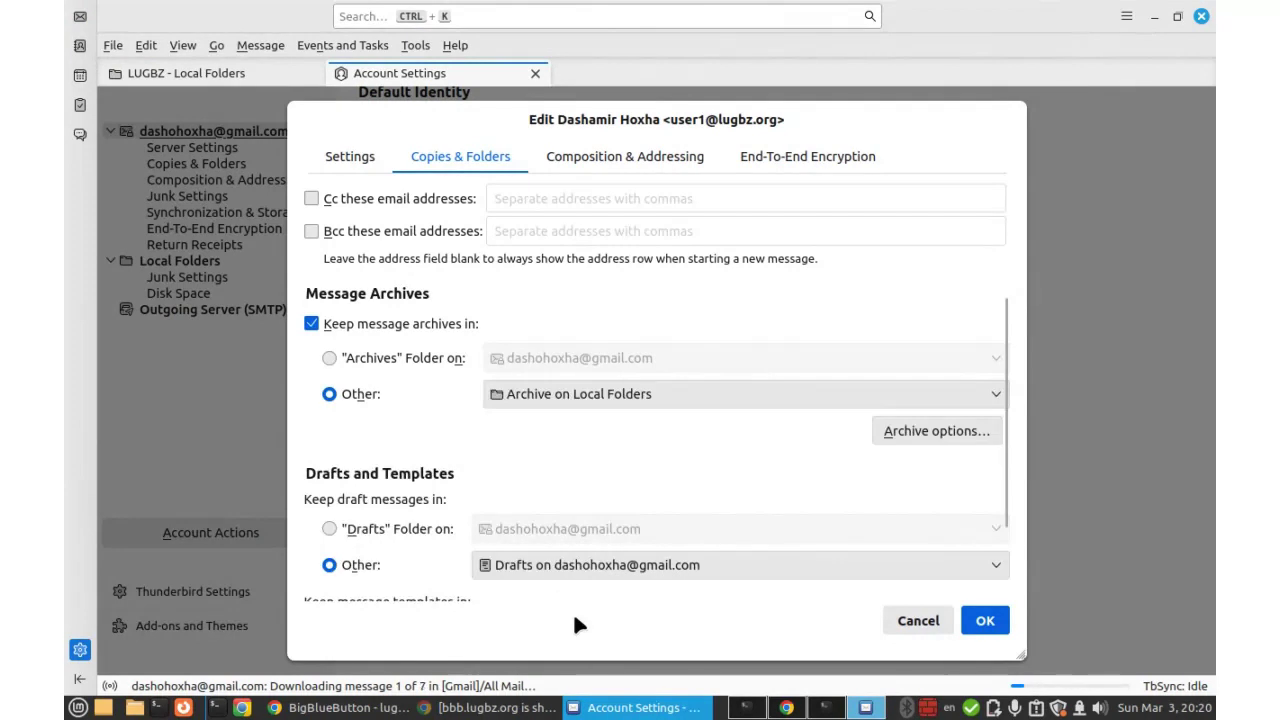
Keep drafts in the LUGBZ Drafts folder in Local Folders.
scroll(500, 485, down, 2)
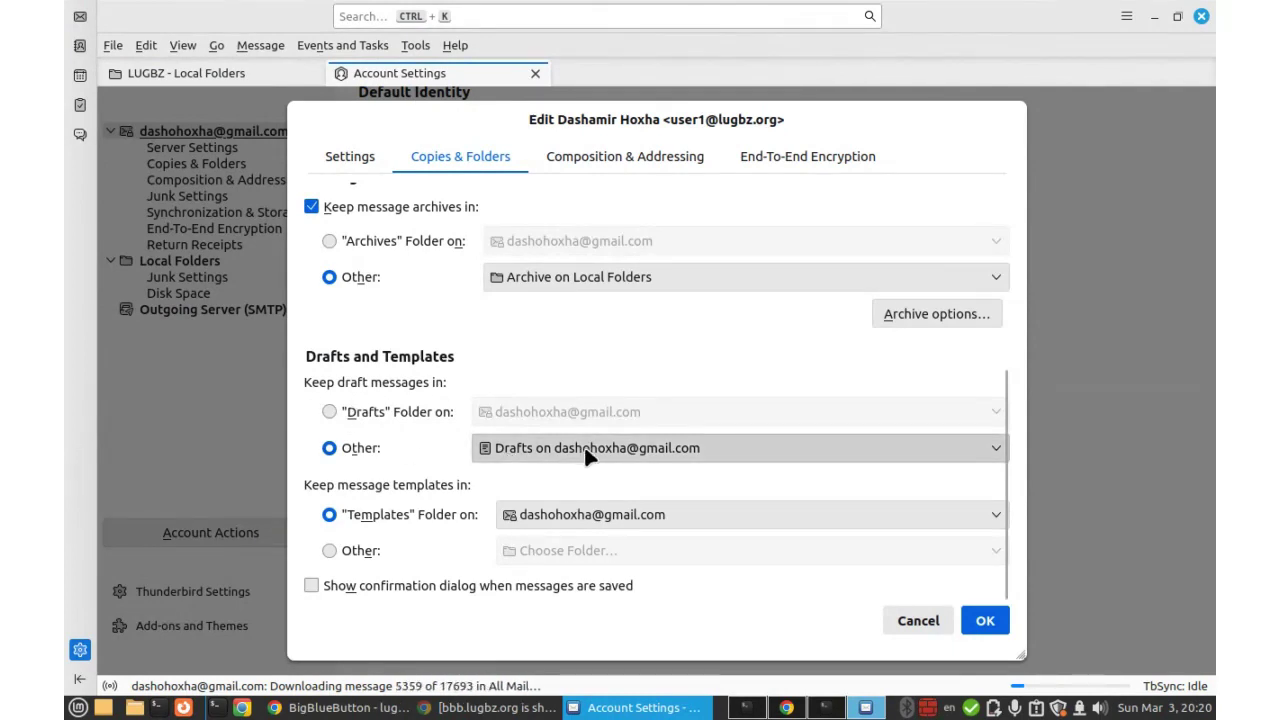
click(738, 442)
mouse_move(557, 507)
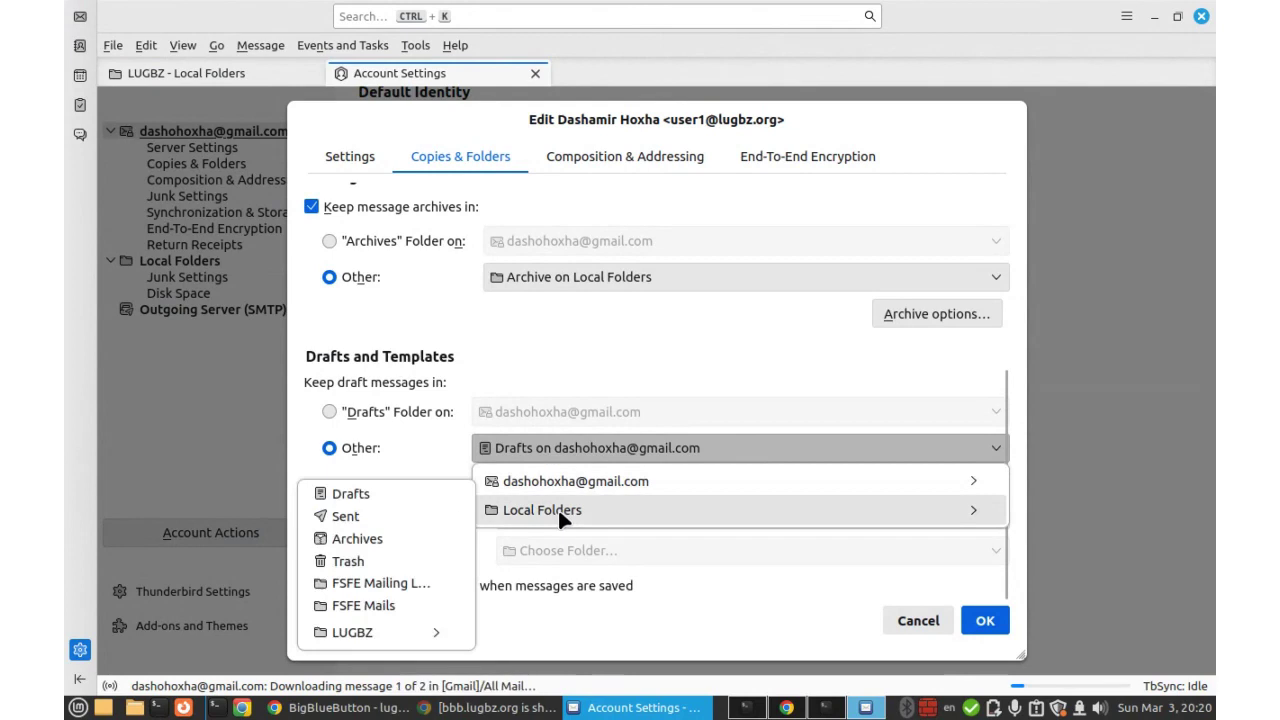
mouse_move(419, 624)
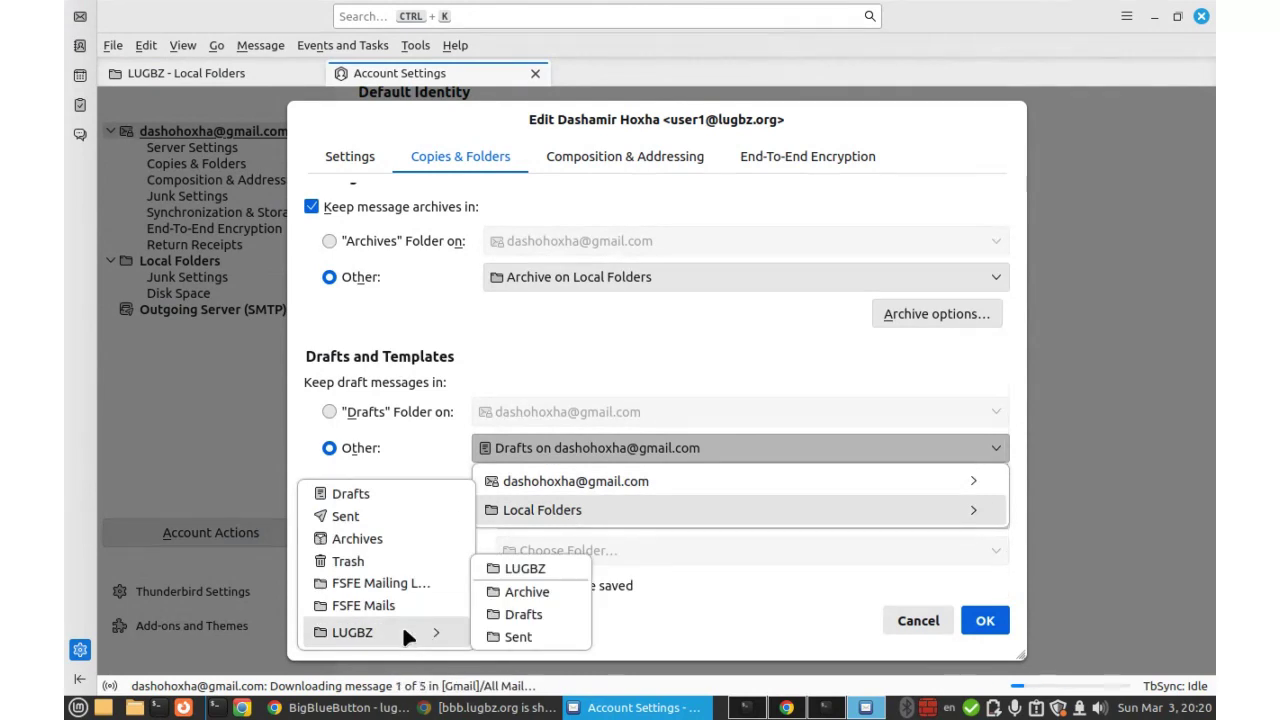
click(530, 614)
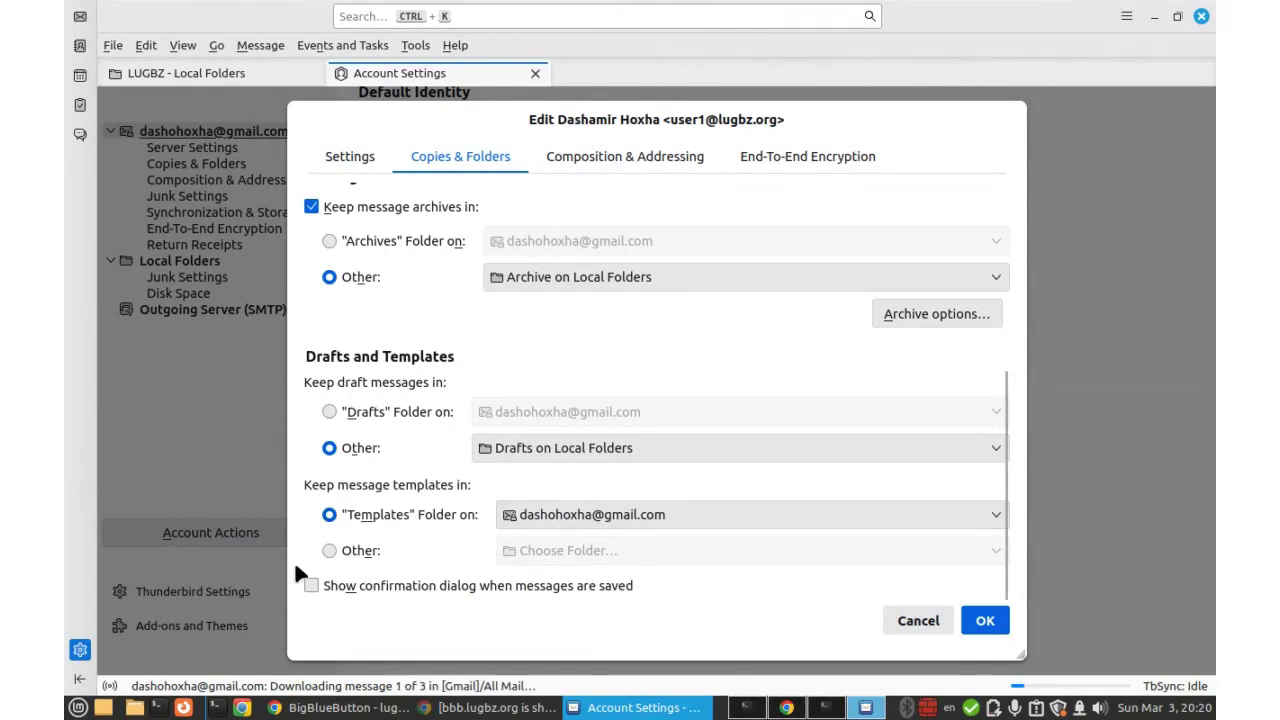
Keep templates in the LUGBZ Drafts folder and turn on confirmation when messages are saved.
click(330, 550)
click(548, 554)
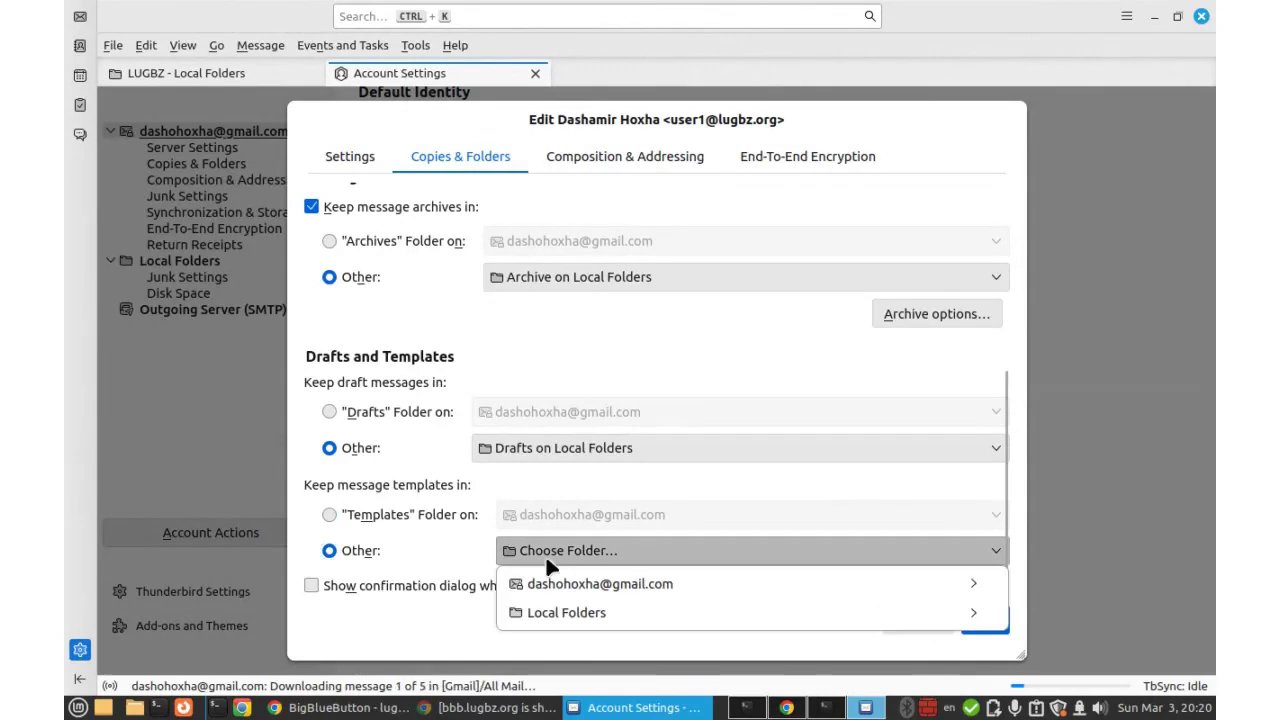
mouse_move(549, 595)
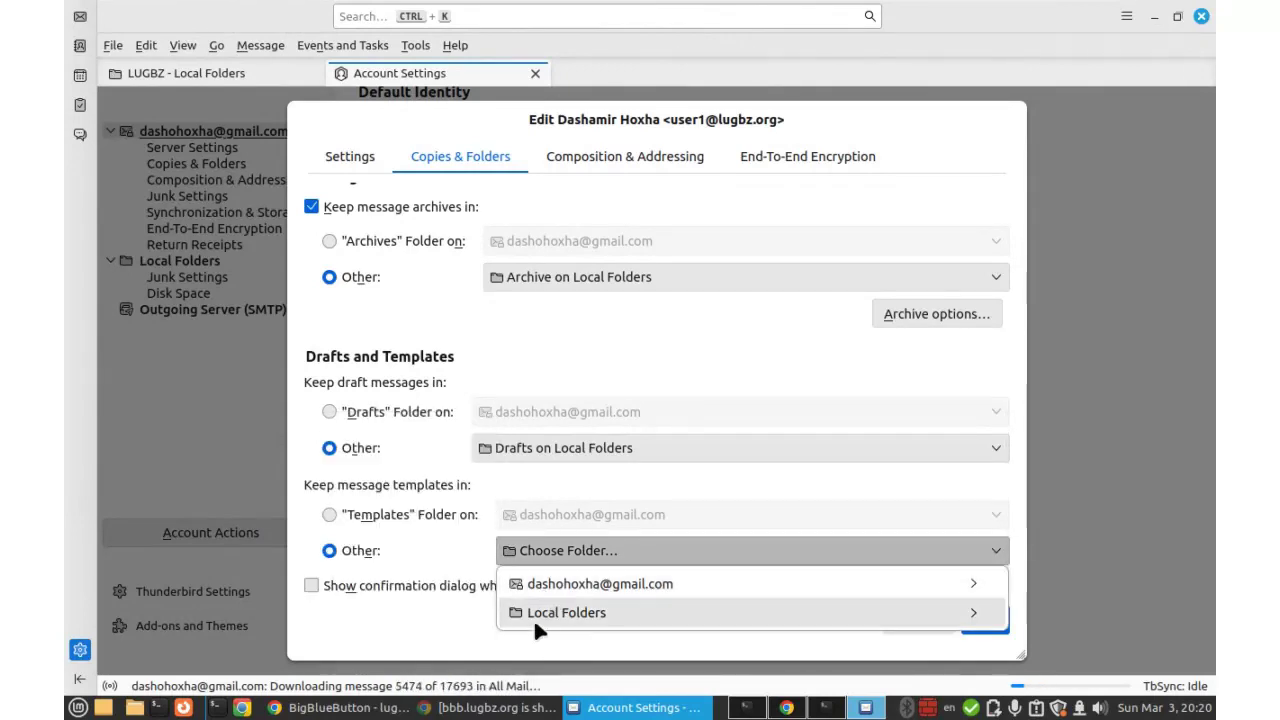
mouse_move(548, 618)
mouse_move(396, 632)
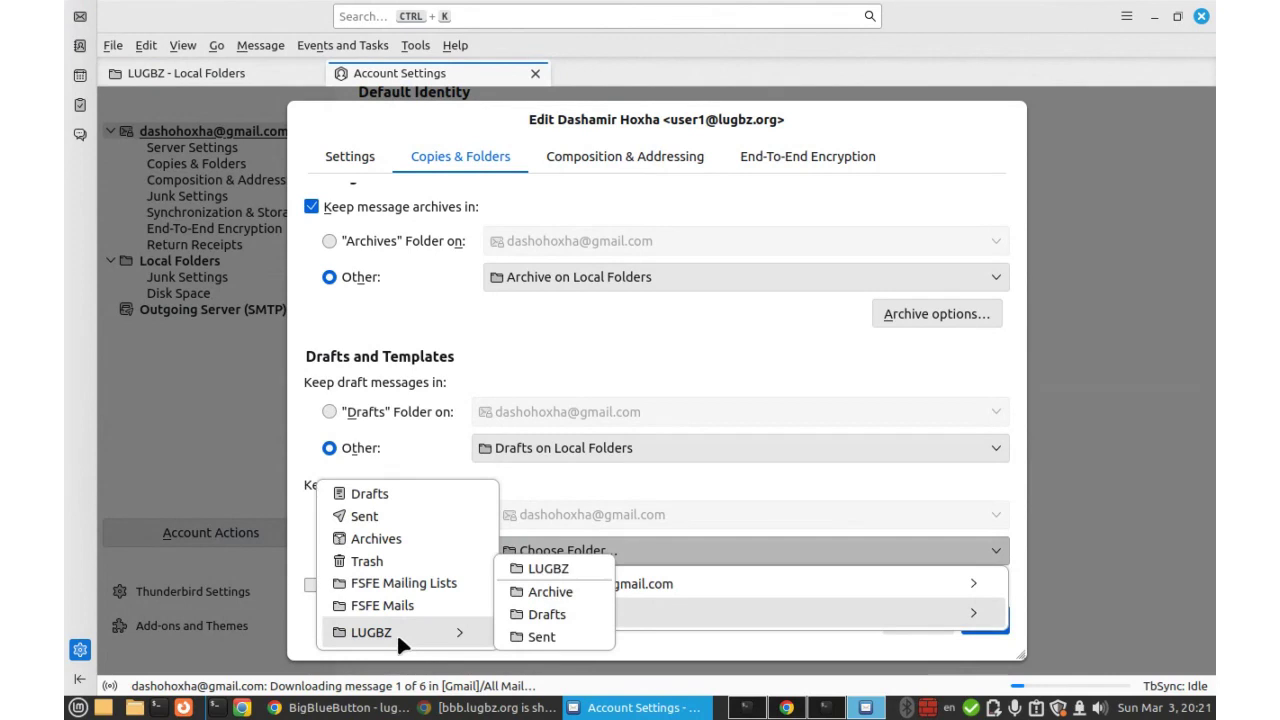
click(552, 616)
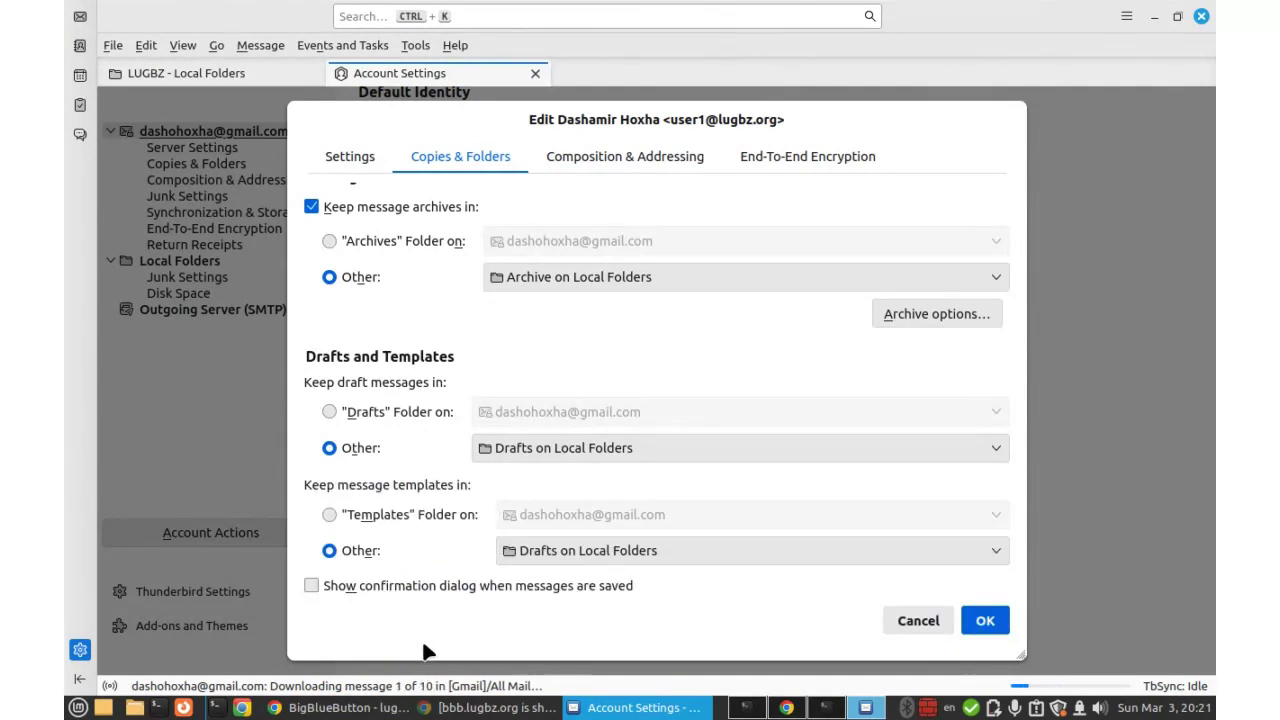
click(312, 587)
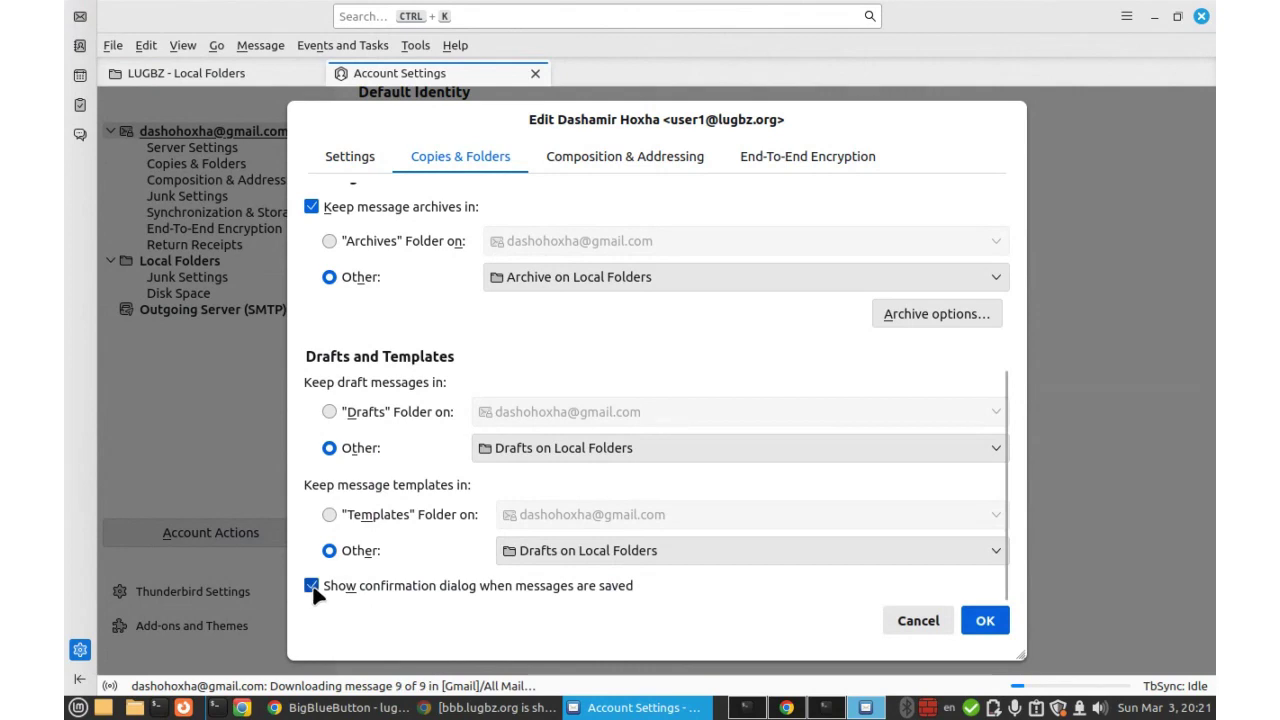
Save the identity's folder settings, close the Identities list, and return to the LUGBZ local folder.
click(985, 622)
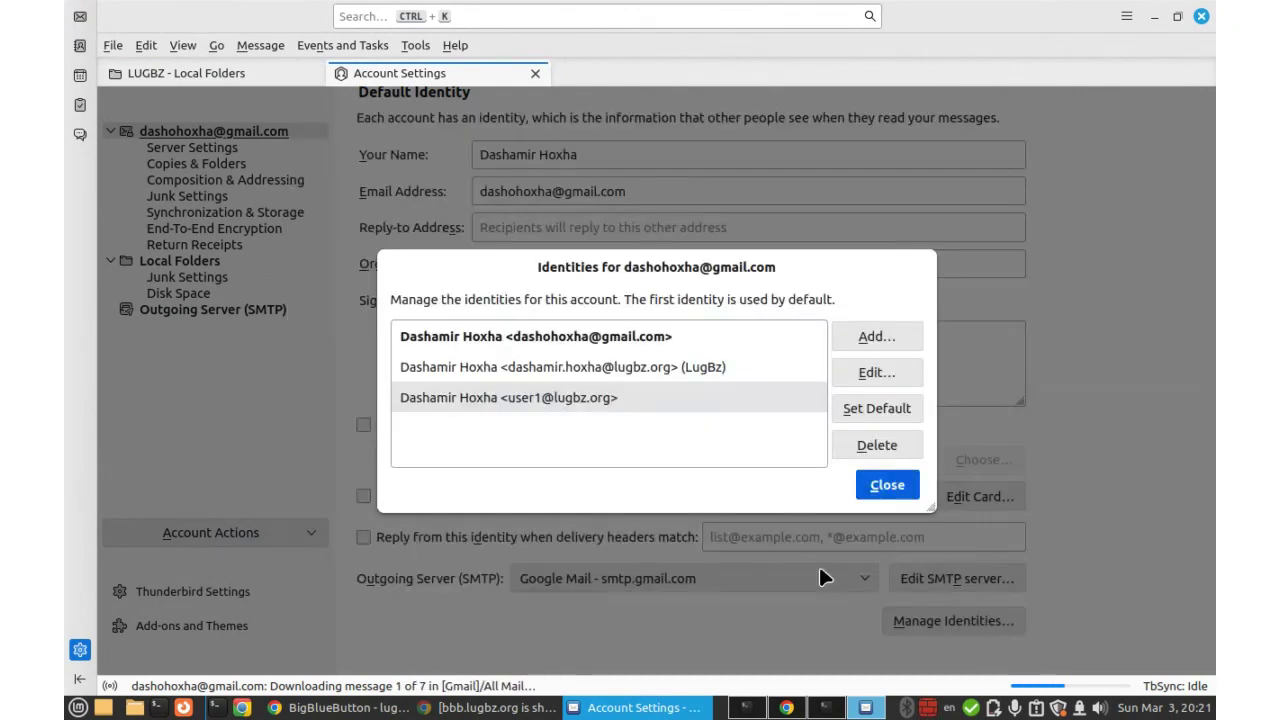
click(476, 400)
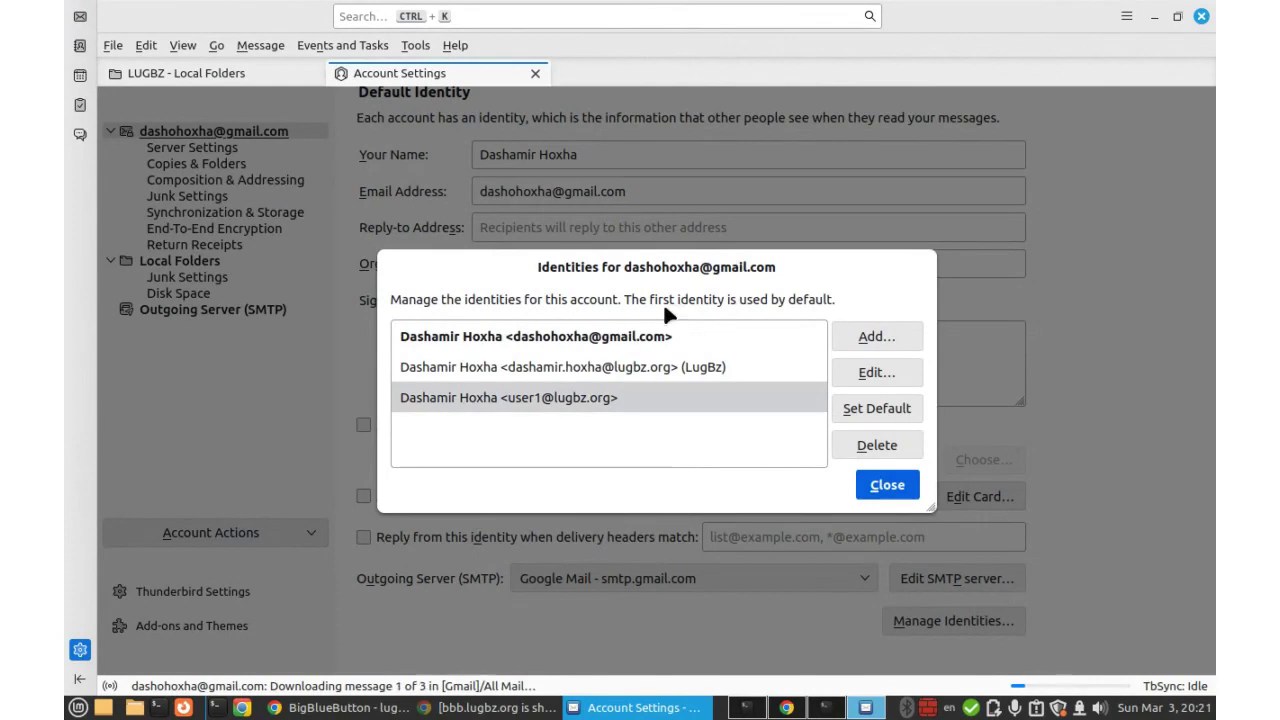
click(886, 486)
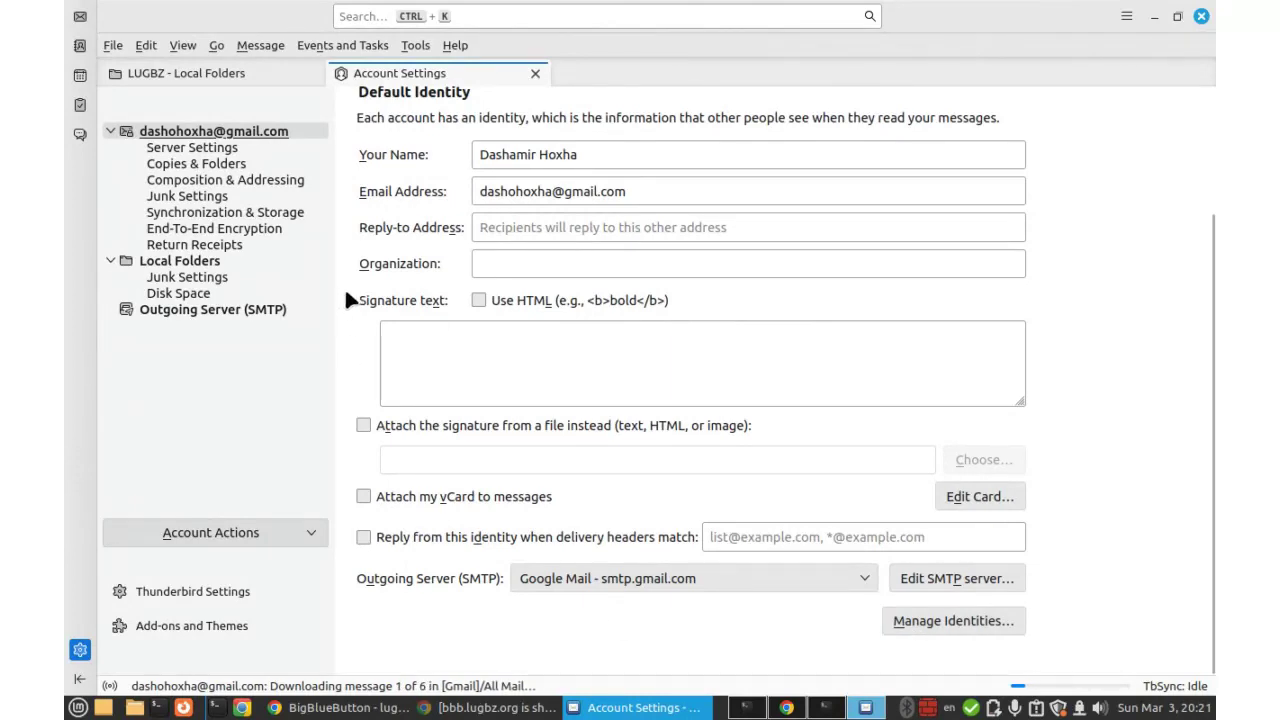
click(186, 78)
Start a new message from the lugbz.org identity, addressed to the suggested recipient.
click(210, 100)
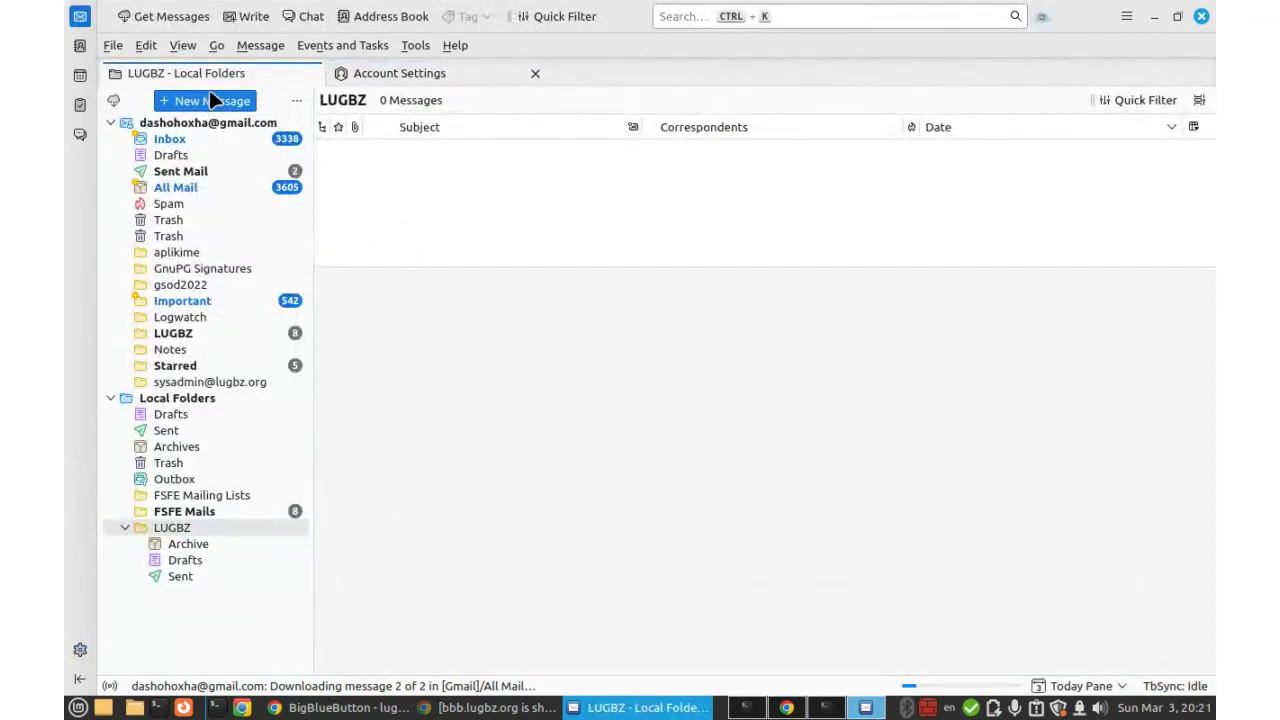
click(598, 105)
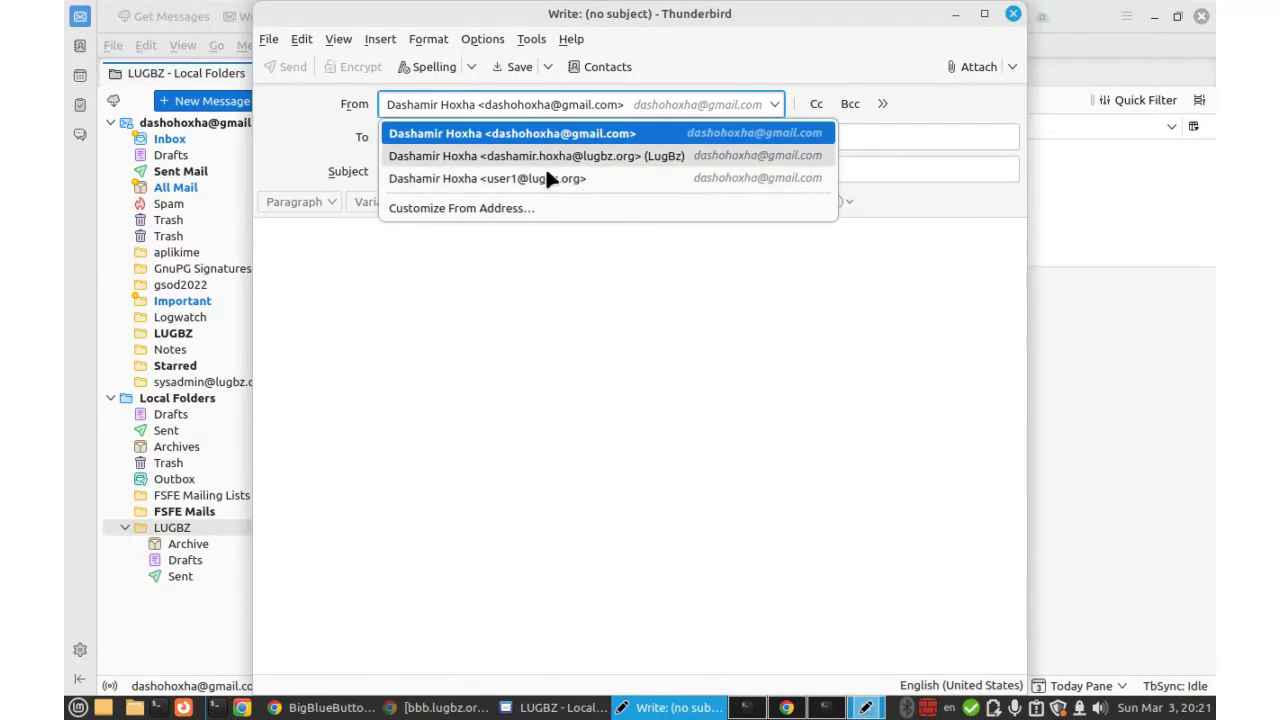
click(446, 179)
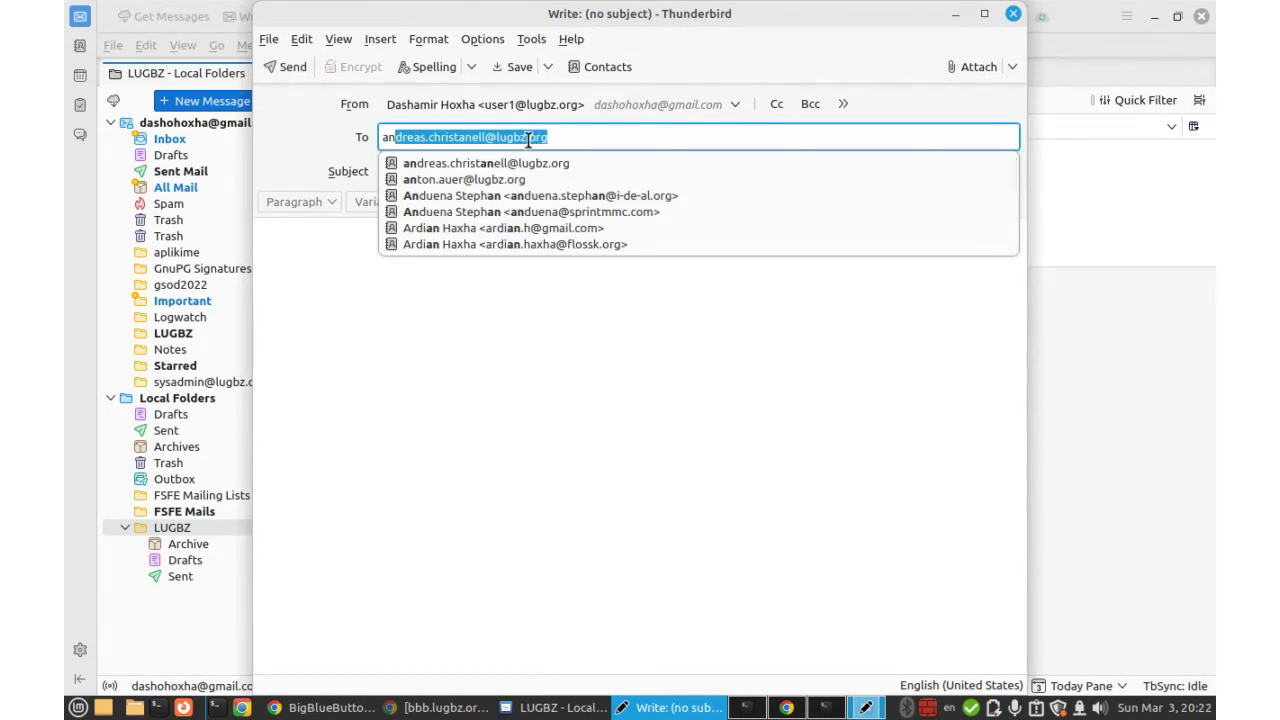
click(513, 163)
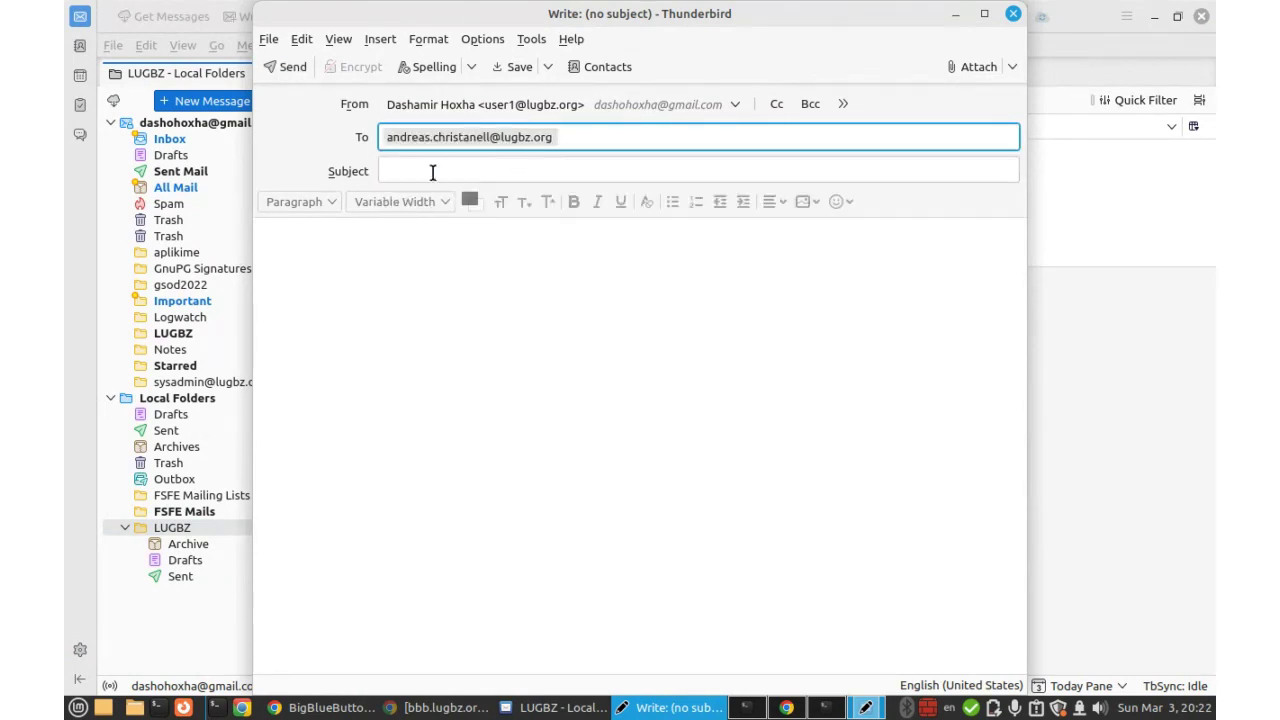
Give it the subject 'Test message' and a short greeting, then send it.
click(433, 172)
text(Test )
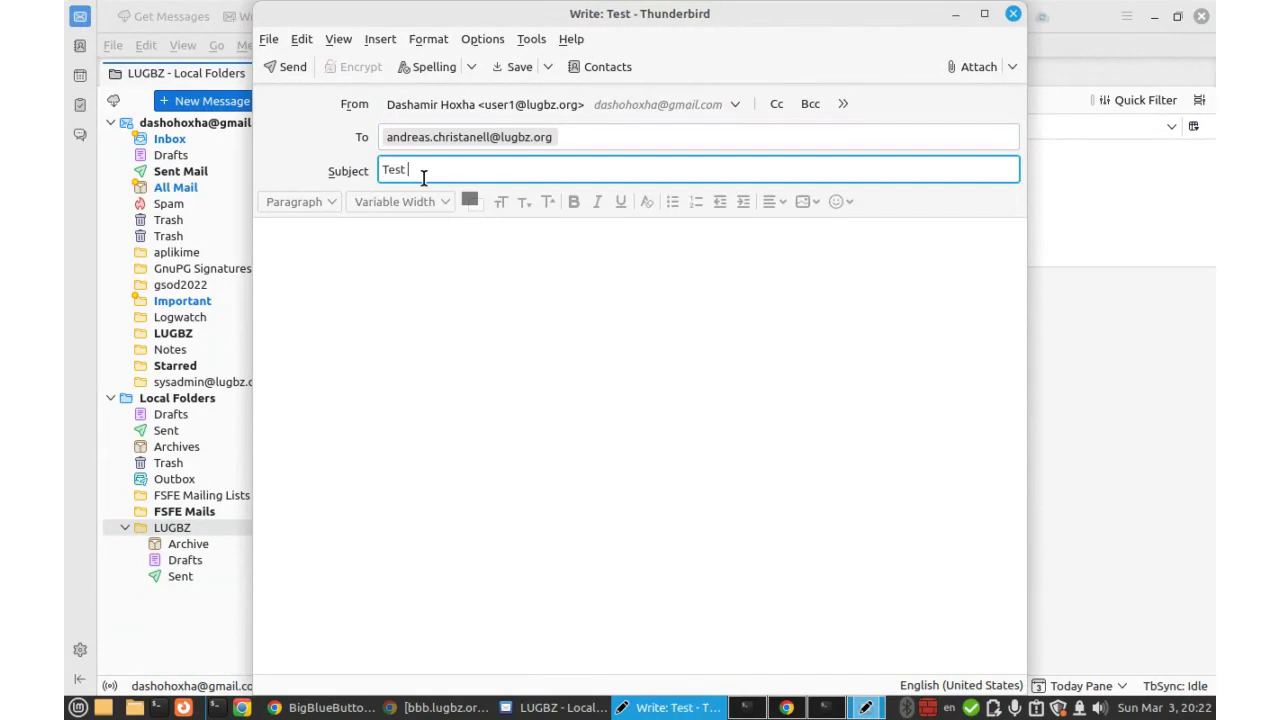
text(message)
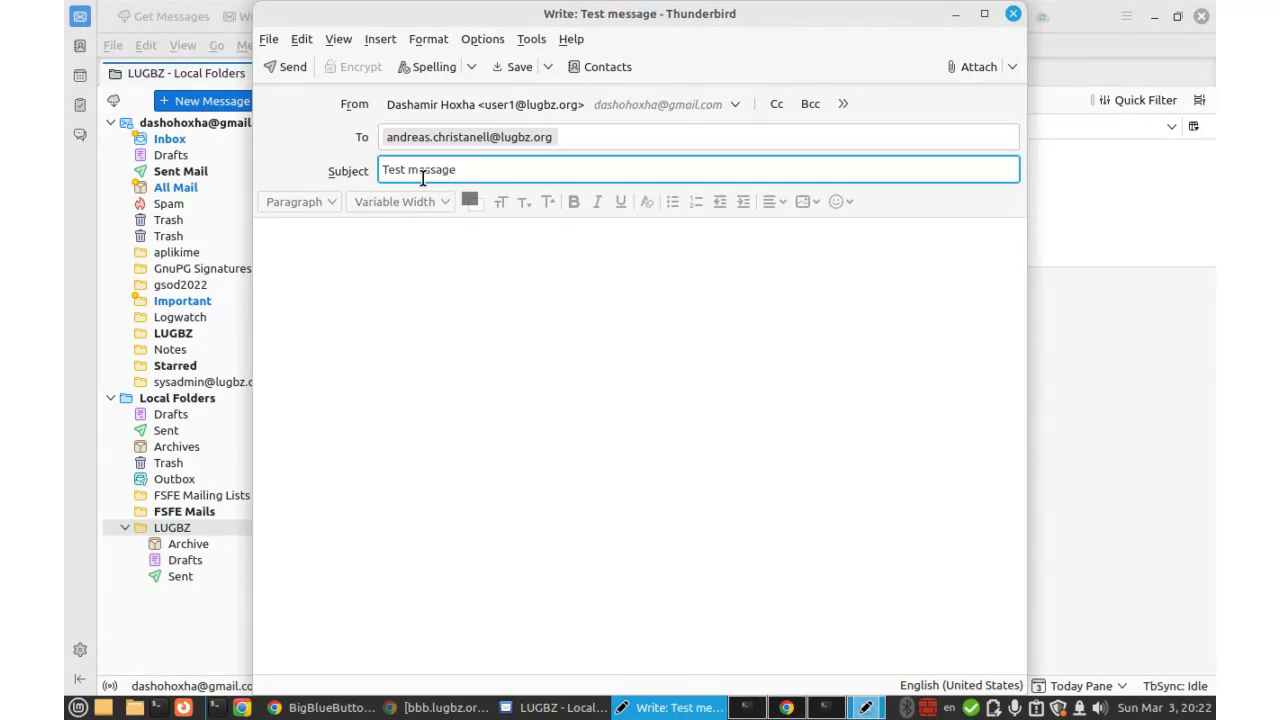
click(321, 273)
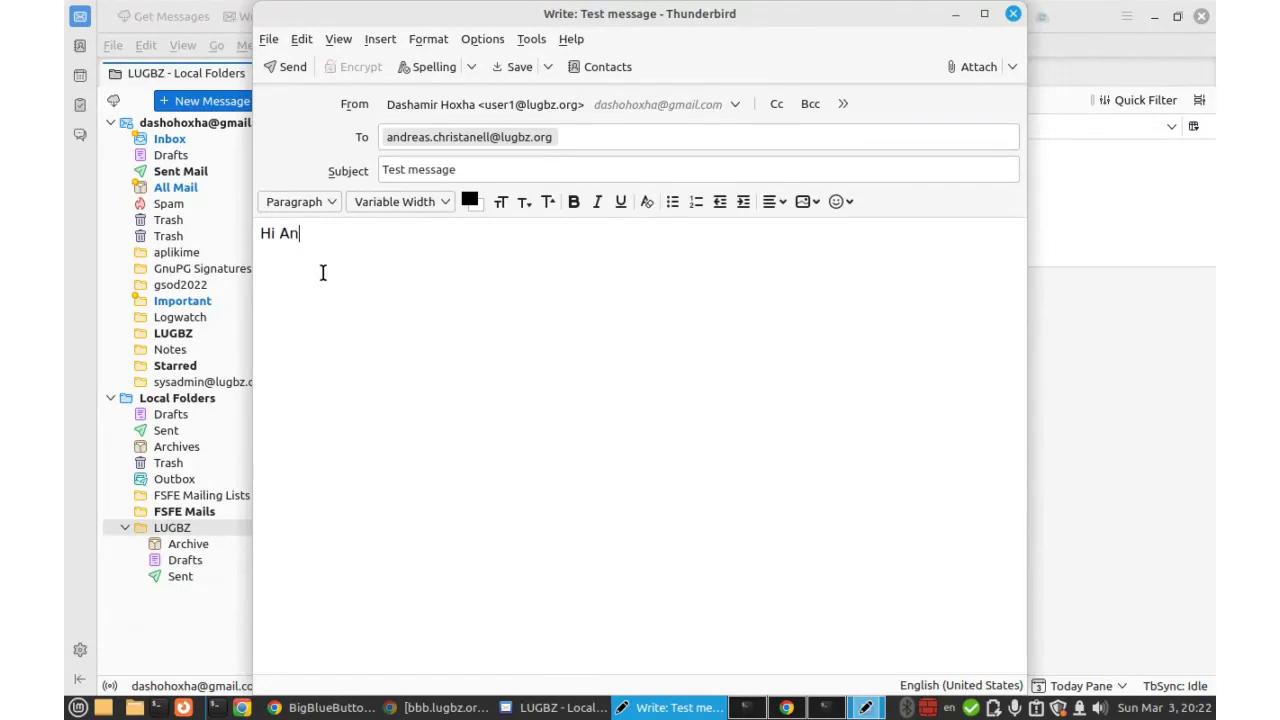
text(Hi Andreas!)
click(291, 68)
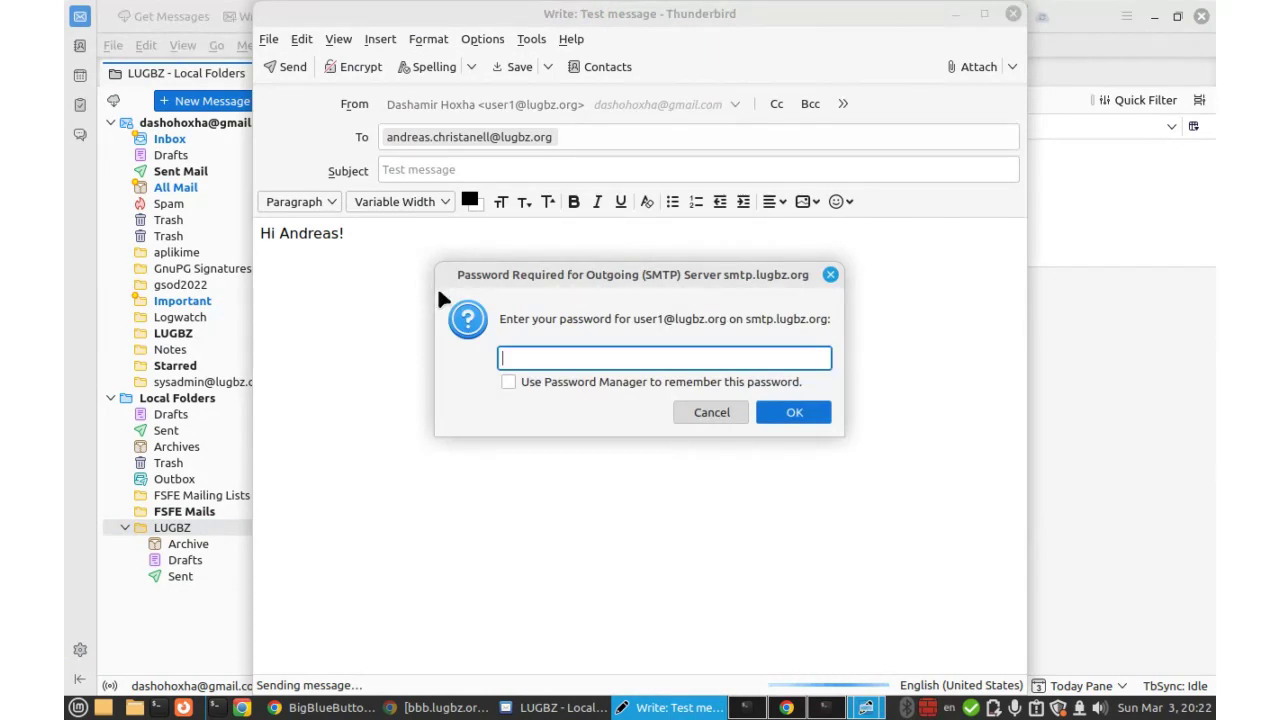
Enter the smtp.lugbz.org password, saving it in the Password Manager, to finish sending.
click(508, 382)
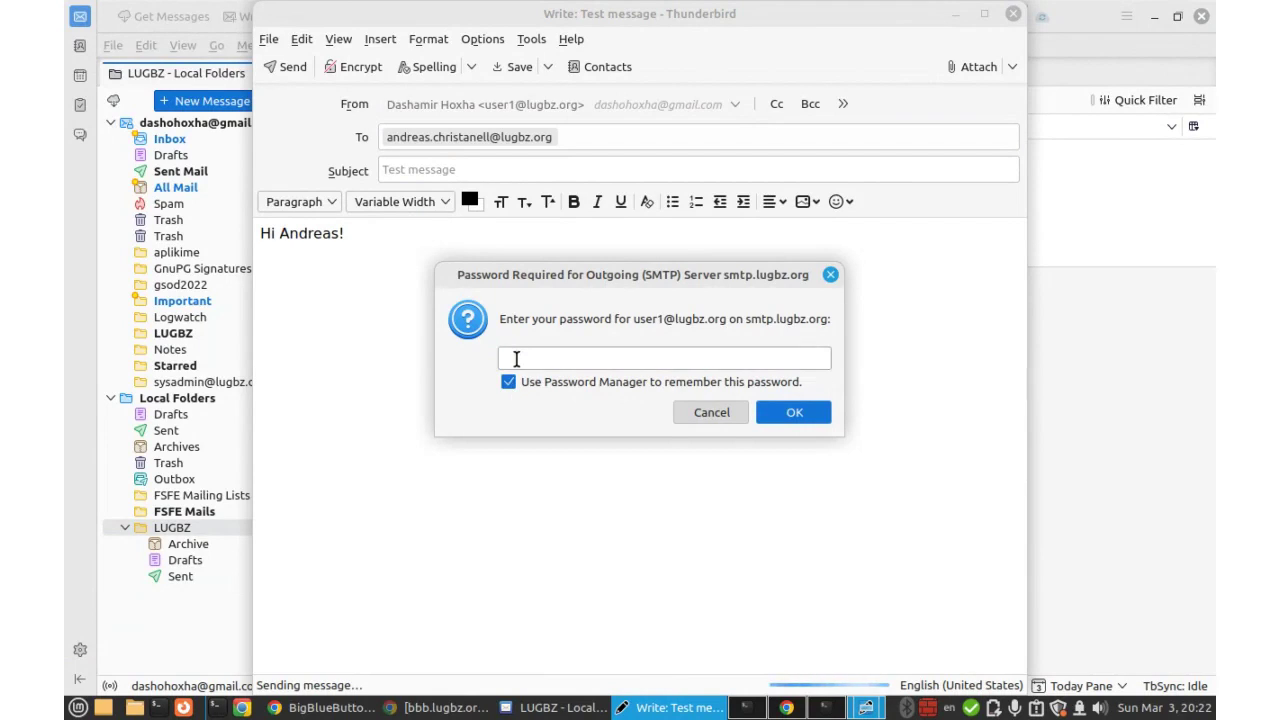
click(516, 359)
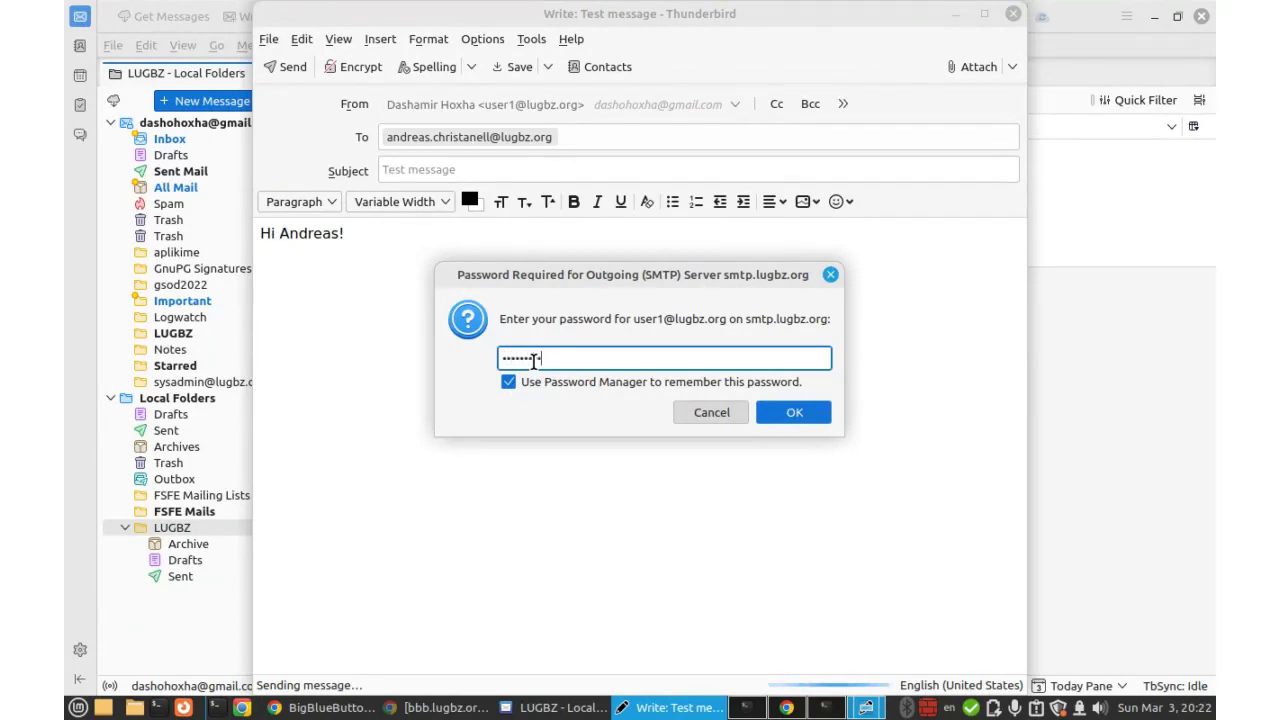
double_click(679, 319)
click(774, 413)
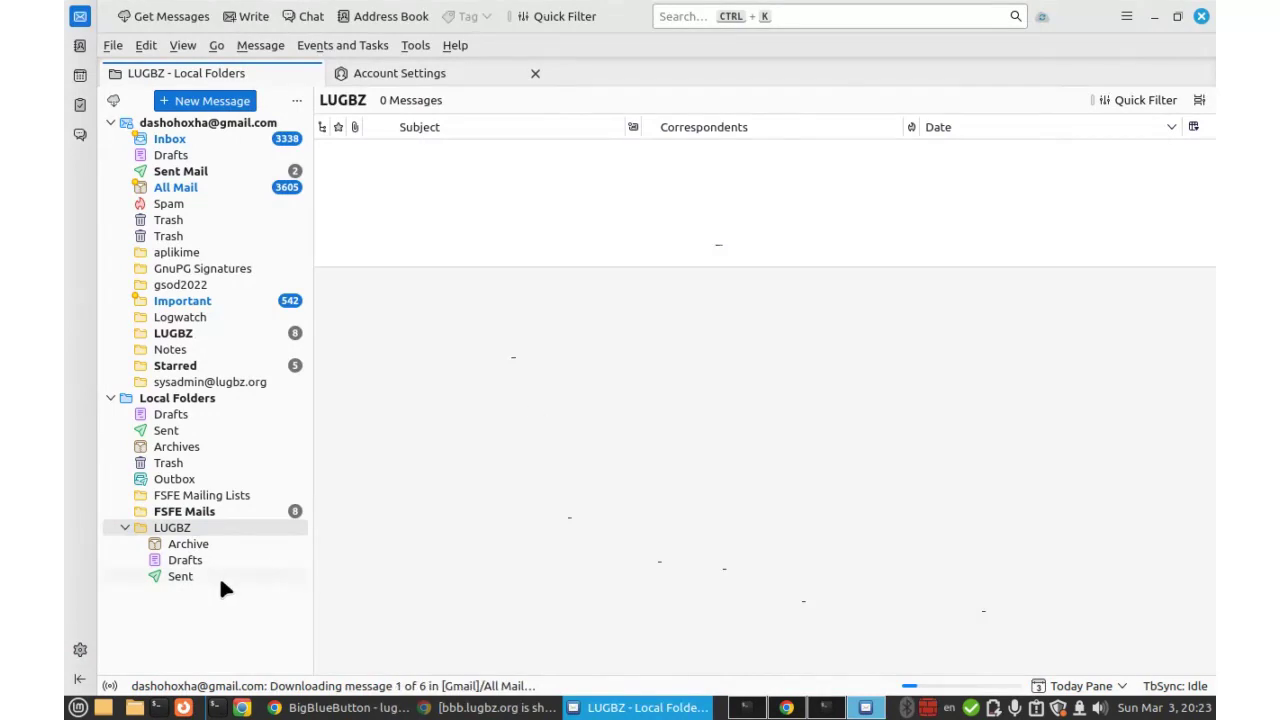
Open the LUGBZ Sent folder and check the sent Test message and its sender address.
click(188, 576)
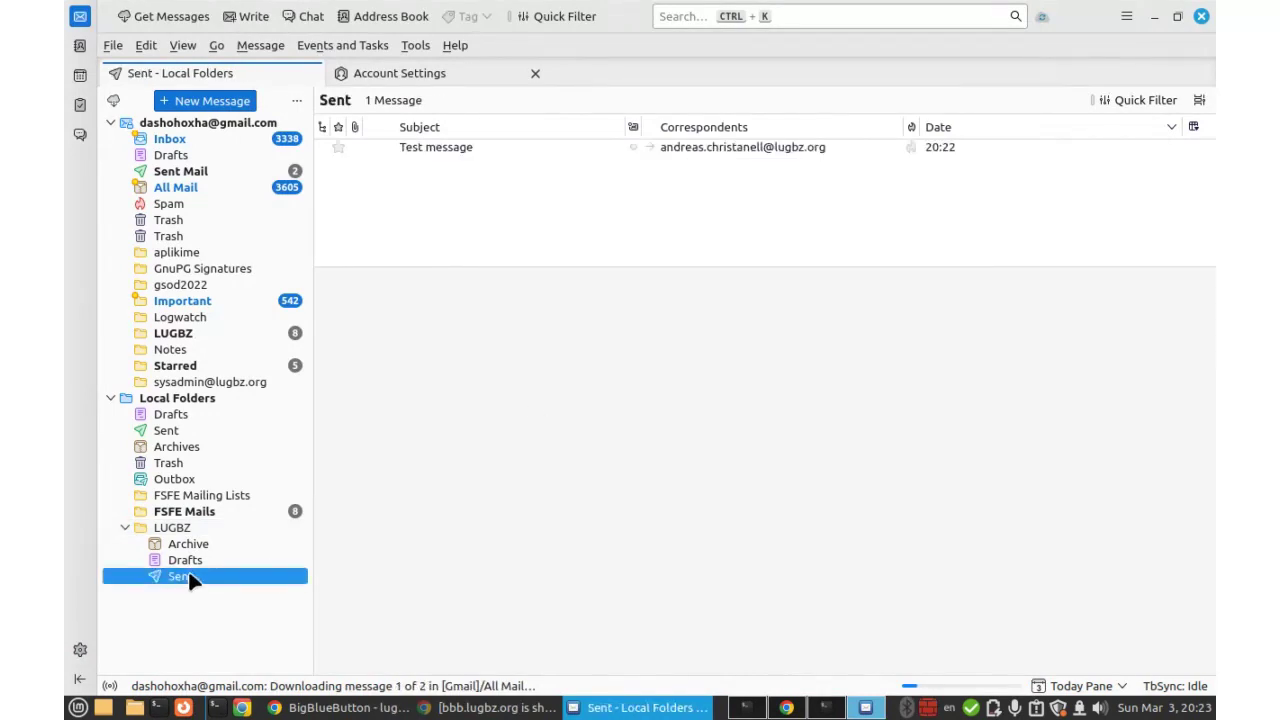
click(435, 147)
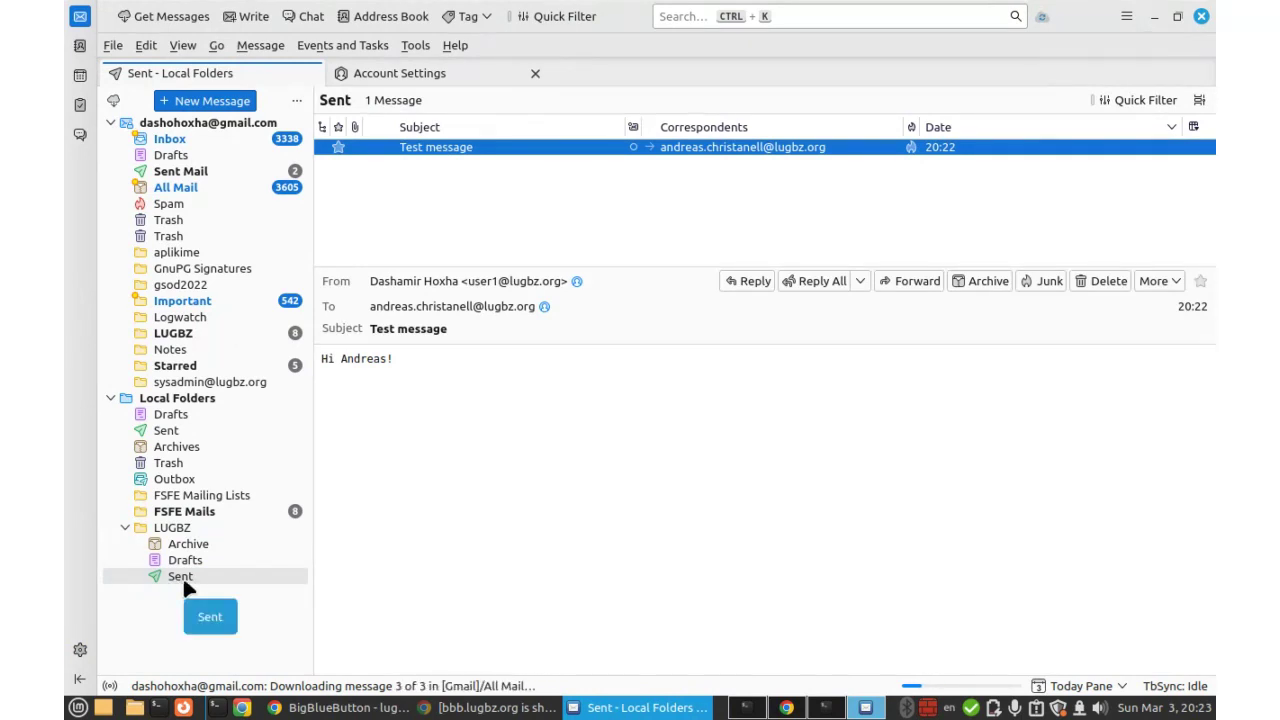
click(436, 449)
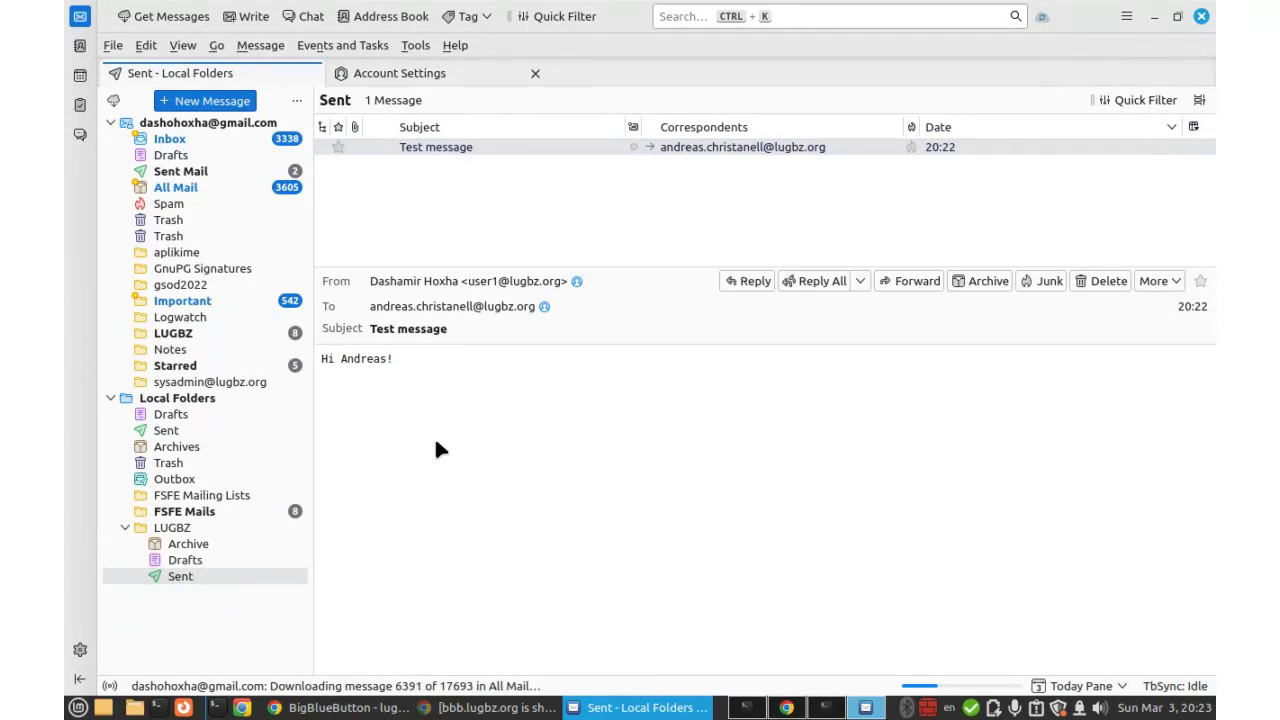
mouse_move(640, 708)
click(432, 280)
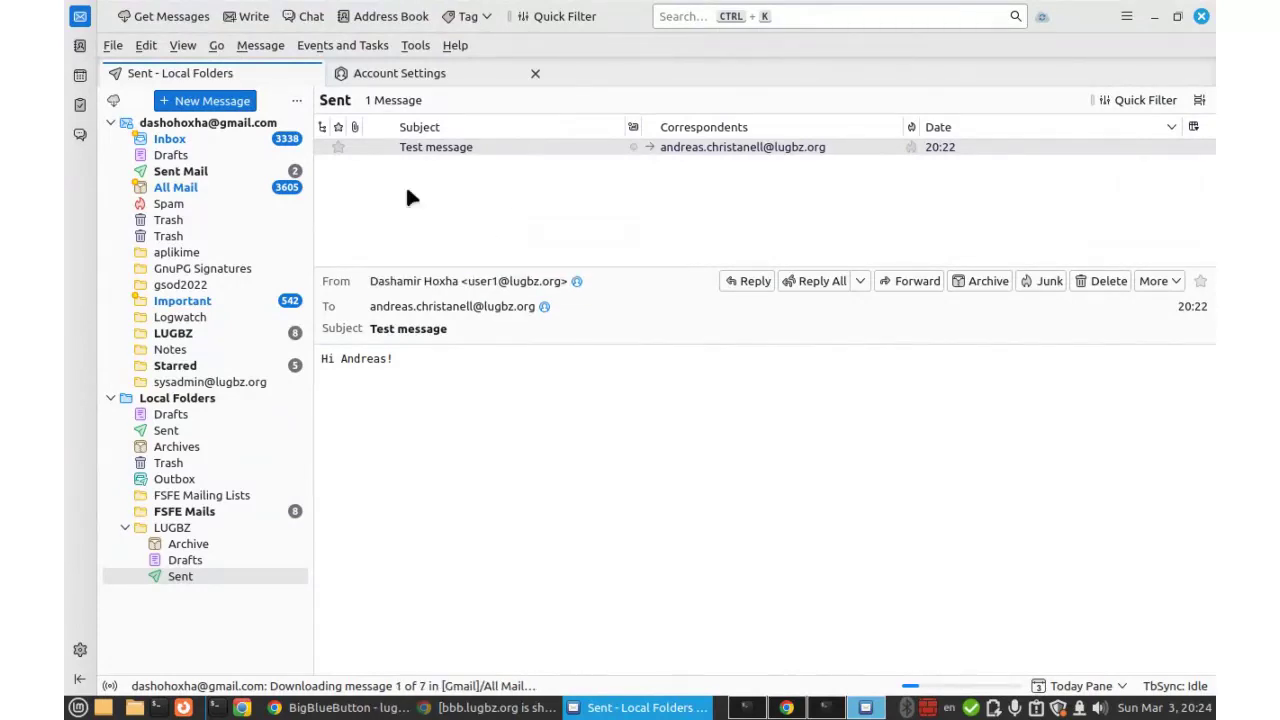
Open the Gmail account's LUGBZ folder, select the latest reply message, and start replying to it.
click(175, 122)
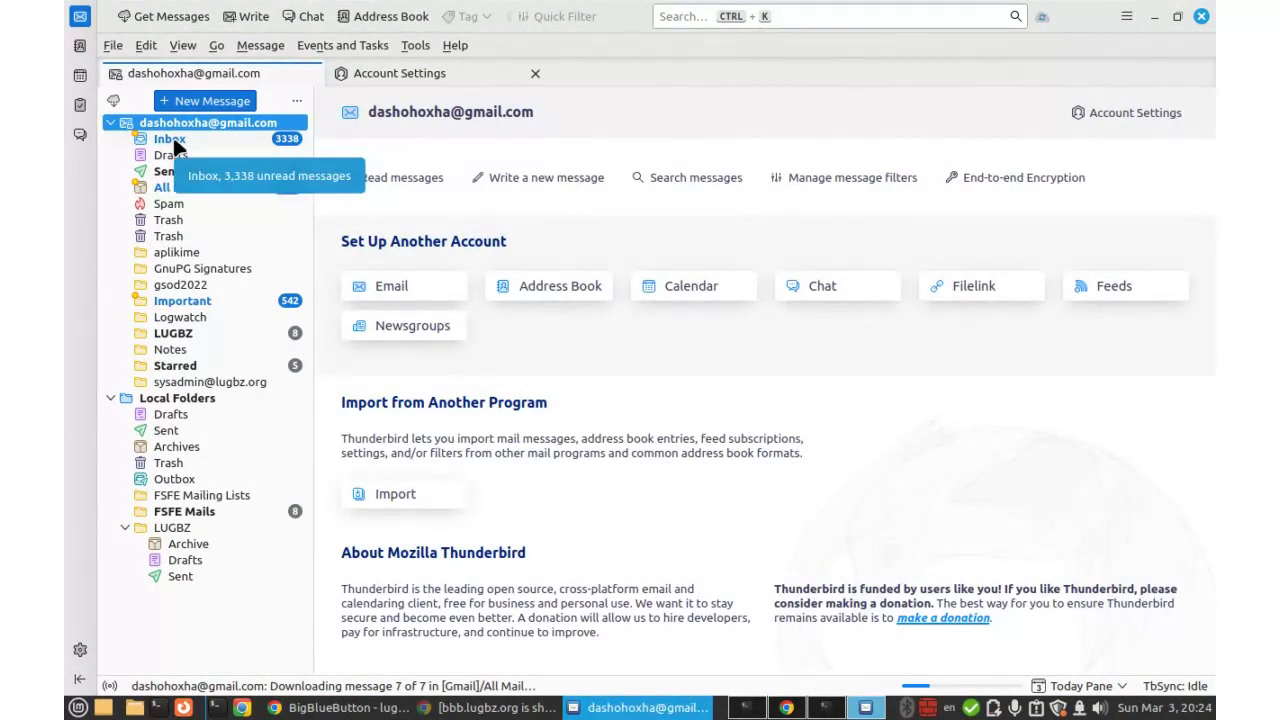
click(171, 141)
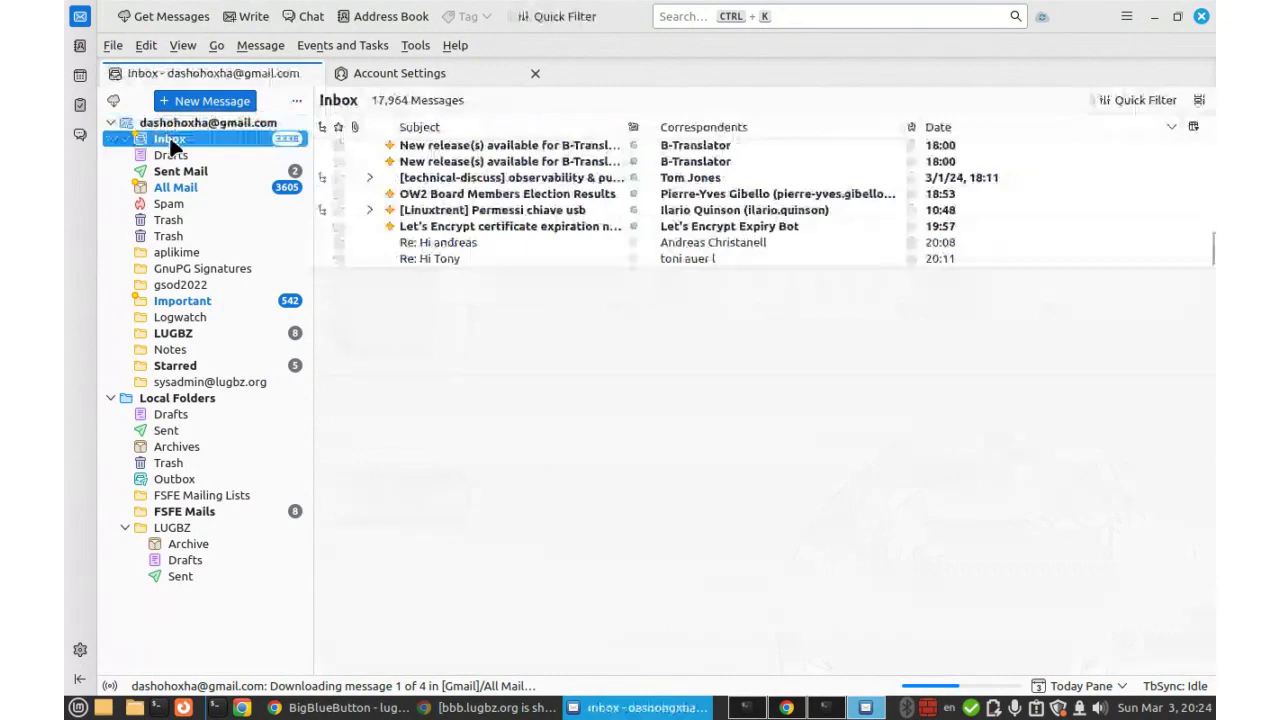
click(171, 336)
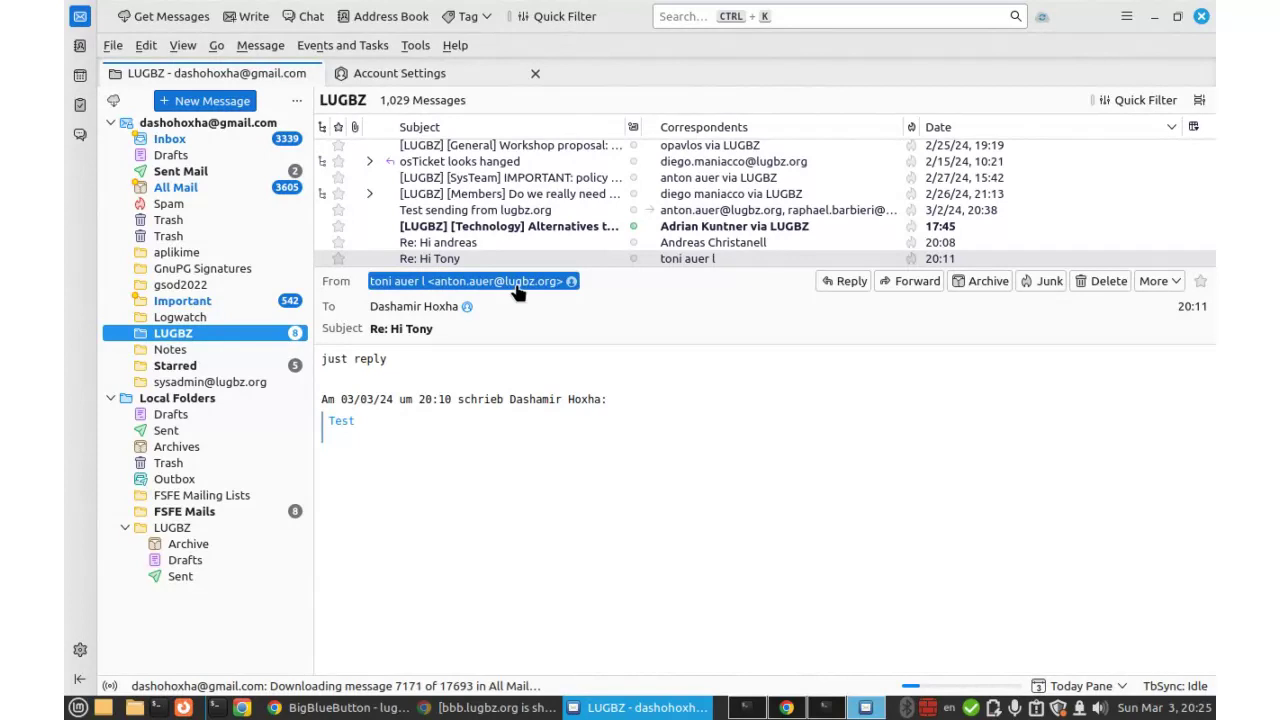
click(433, 257)
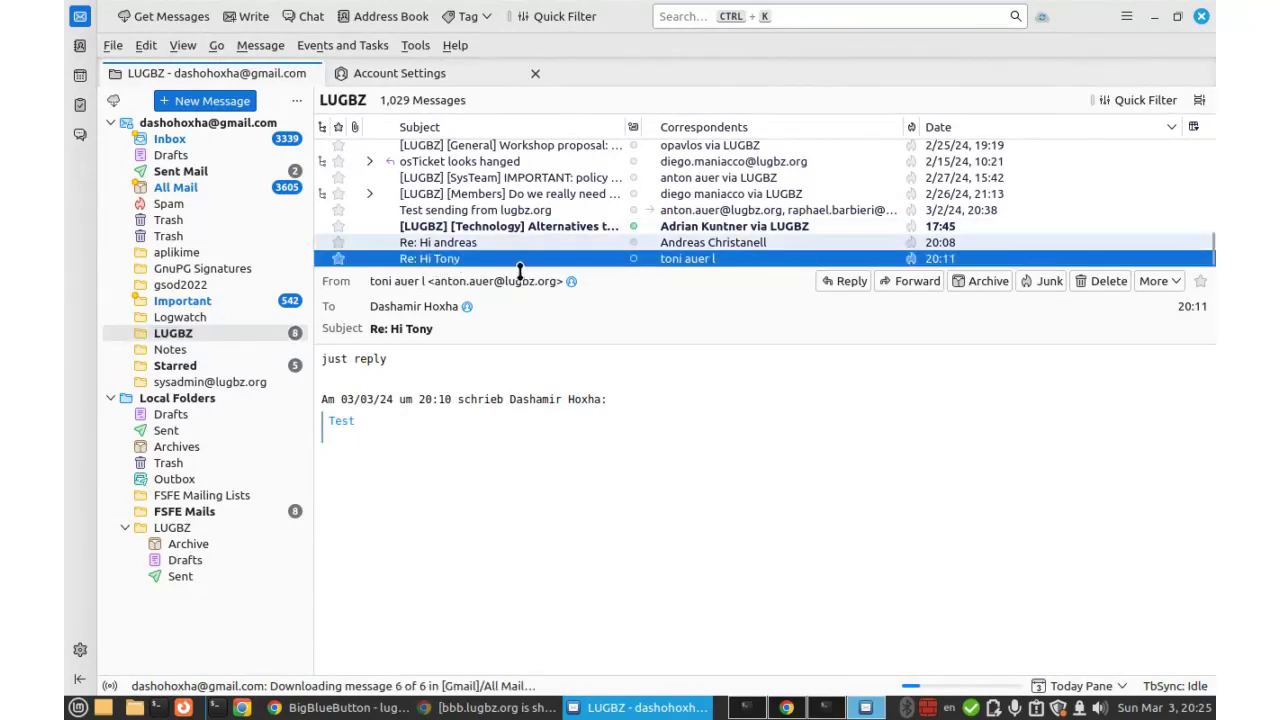
click(850, 282)
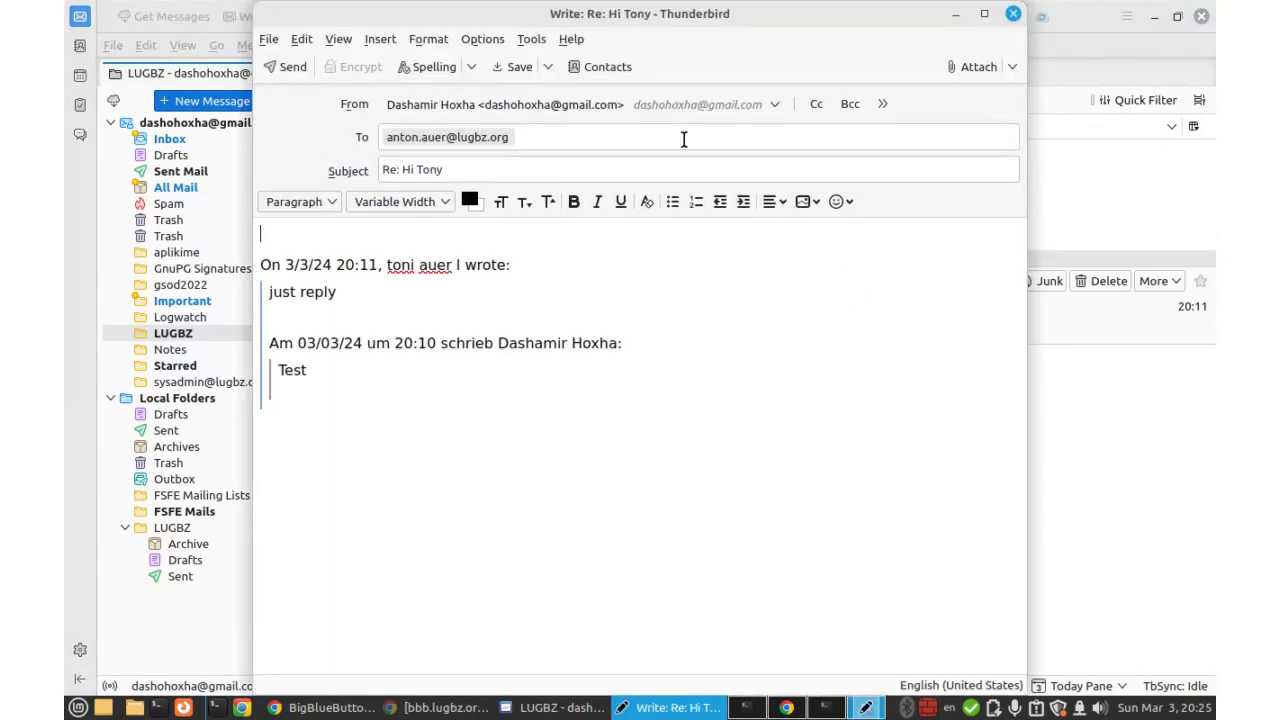
Switch the reply's sender to the LugBz identity and add blank lines after the first quoted reply.
click(606, 110)
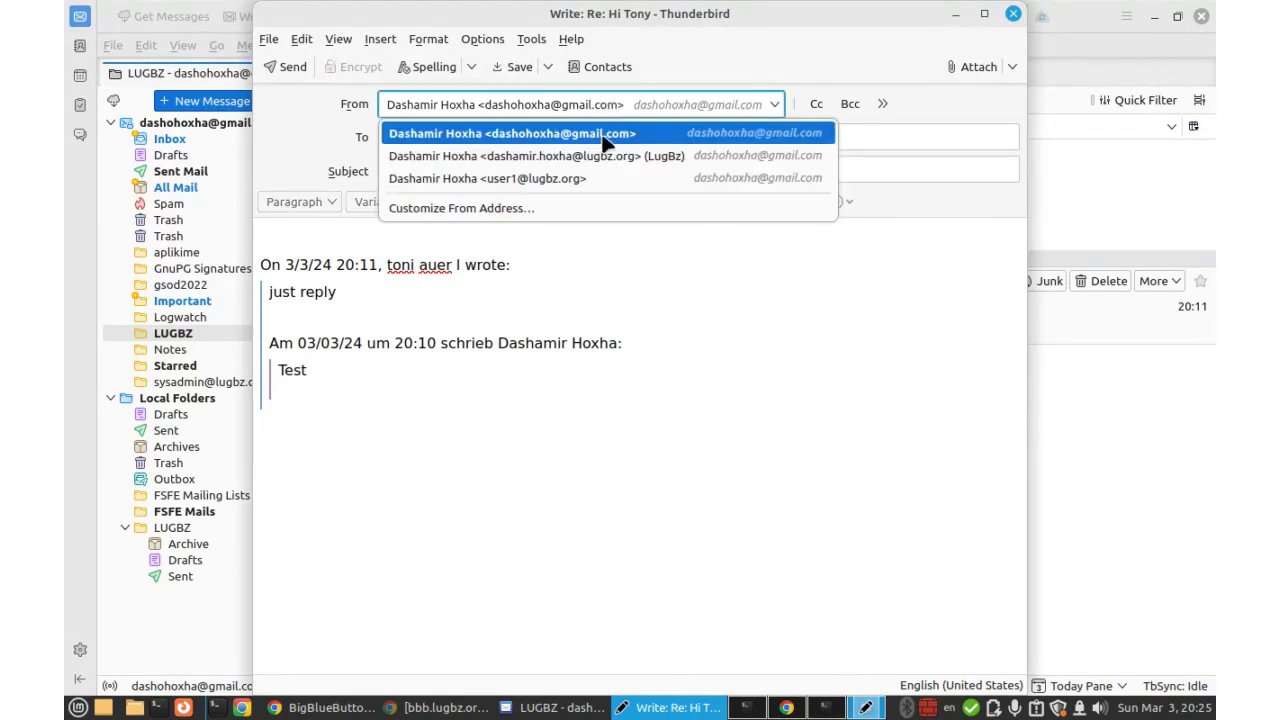
click(604, 160)
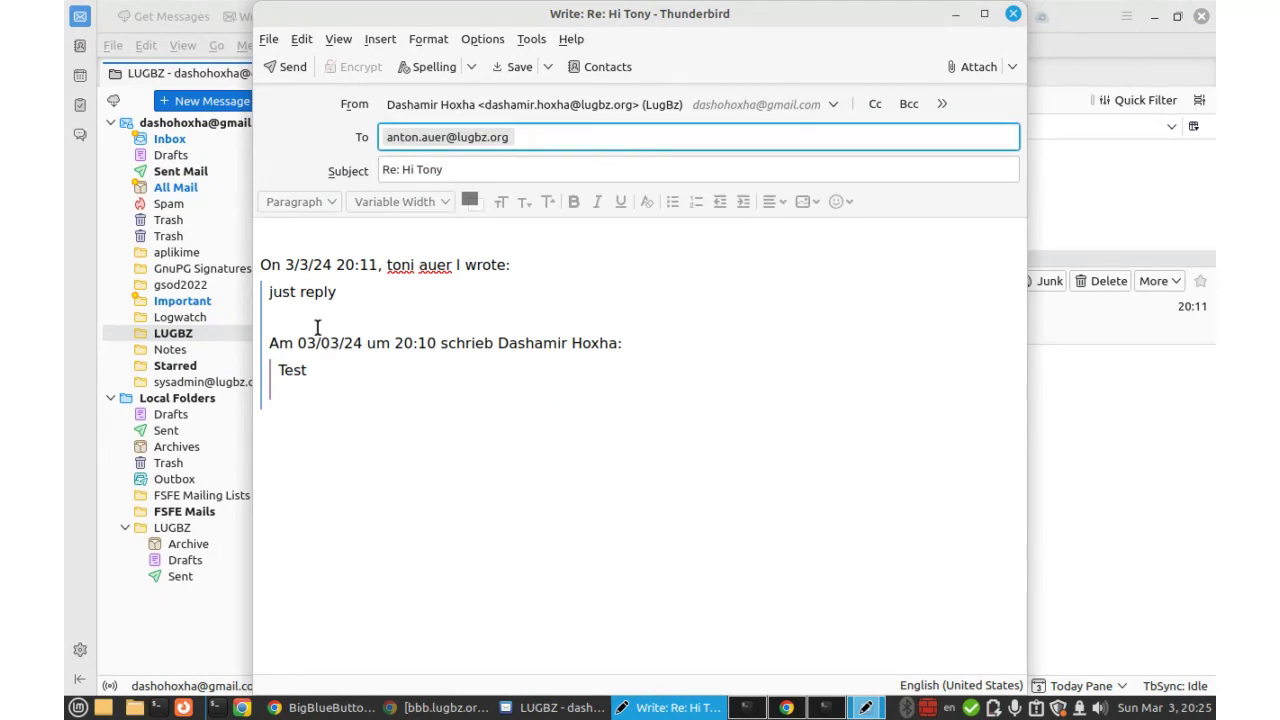
click(350, 290)
key(Return)
key(Return)
key(Return)
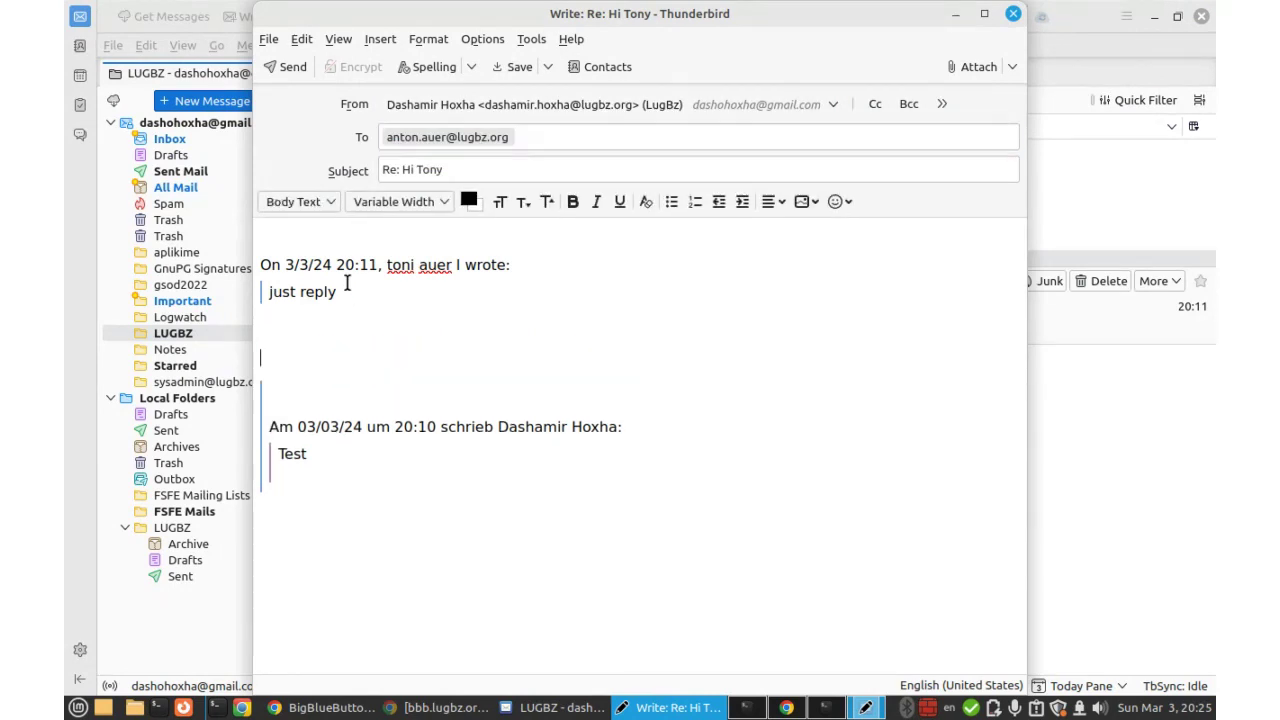